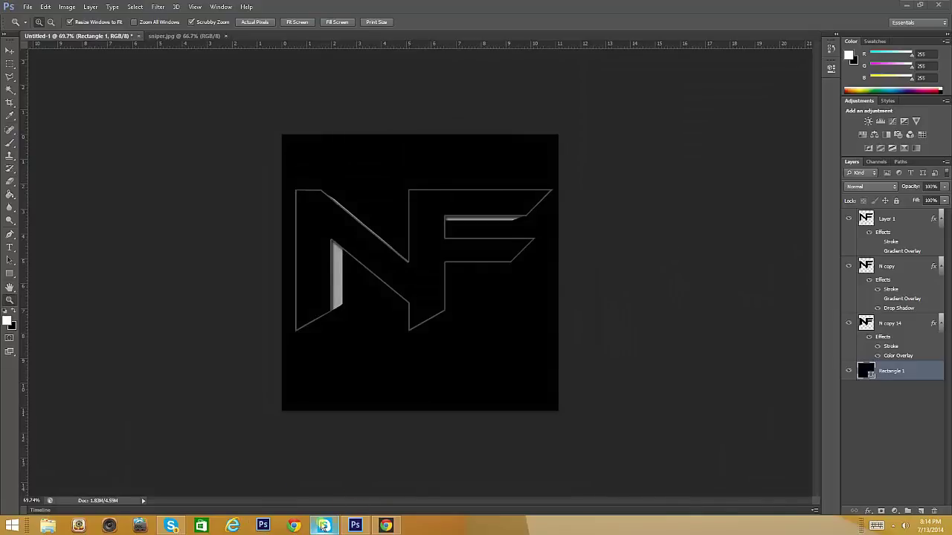
- Mute the microphone in the Skype call, then minimize Skype and Chrome to reach Photoshop
{"action": "left_click", "coordinate": [324, 527]}
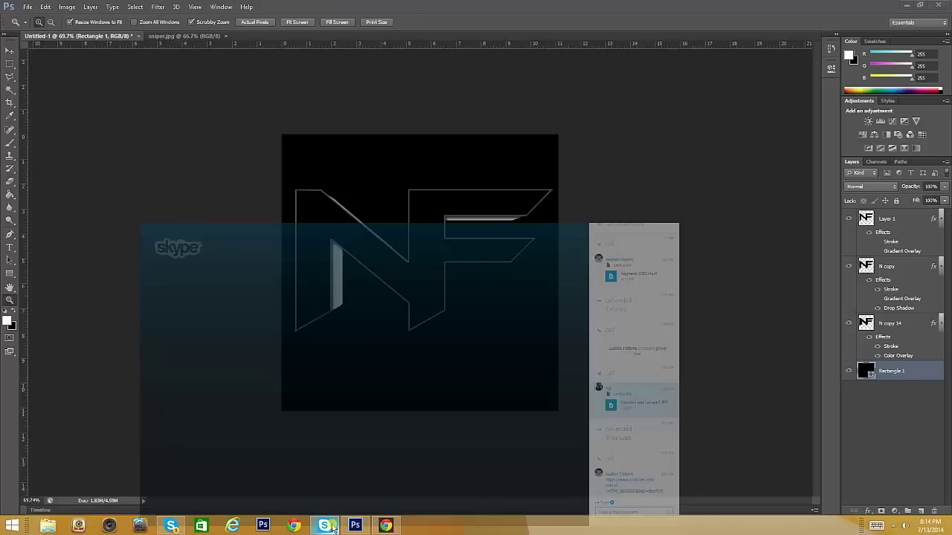
{"action": "left_click", "coordinate": [324, 525]}
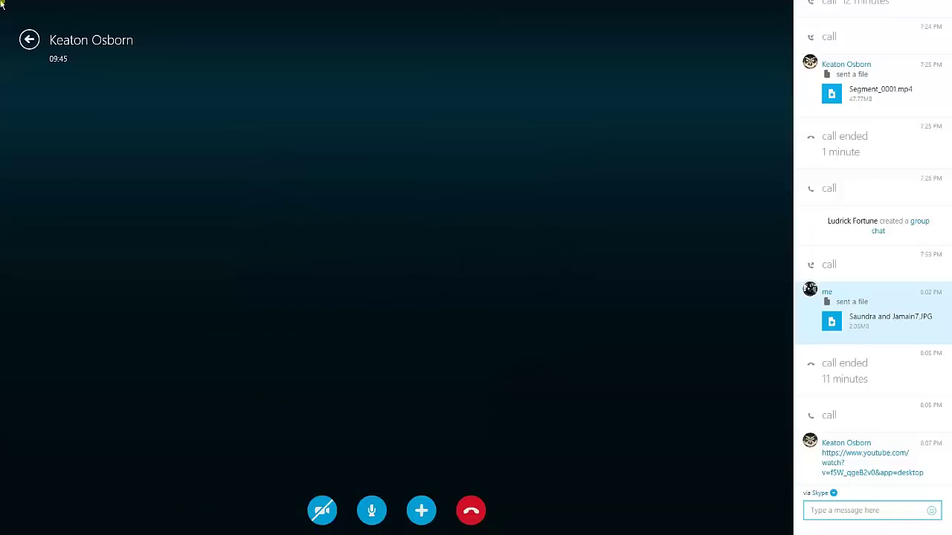
{"action": "key", "text": "ctrl+m"}
{"action": "key", "text": "alt+Tab"}
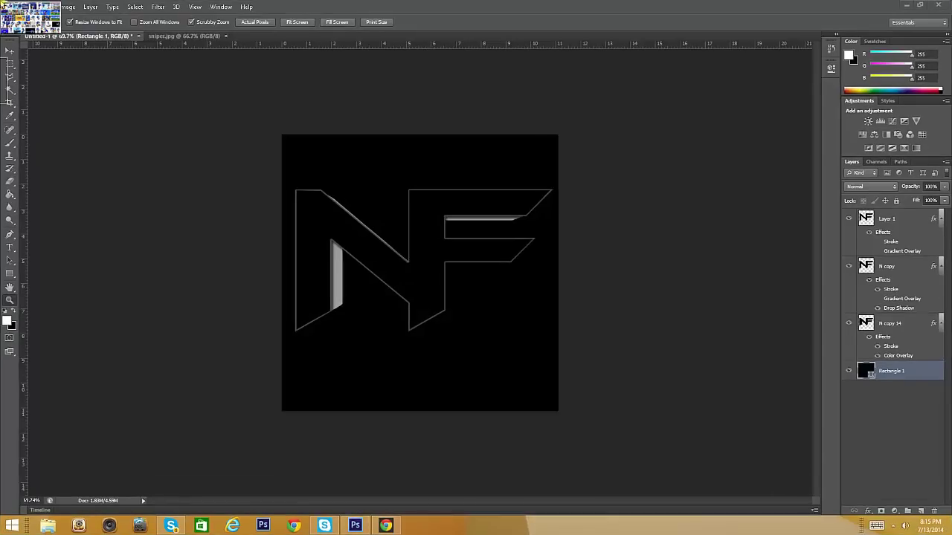
{"action": "key", "text": "alt+Tab"}
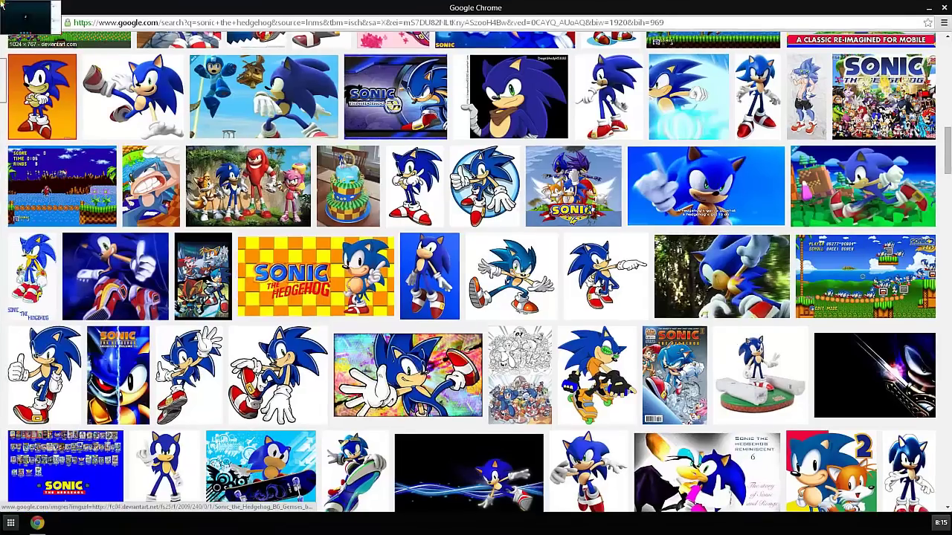
{"action": "key", "text": "alt+Tab"}
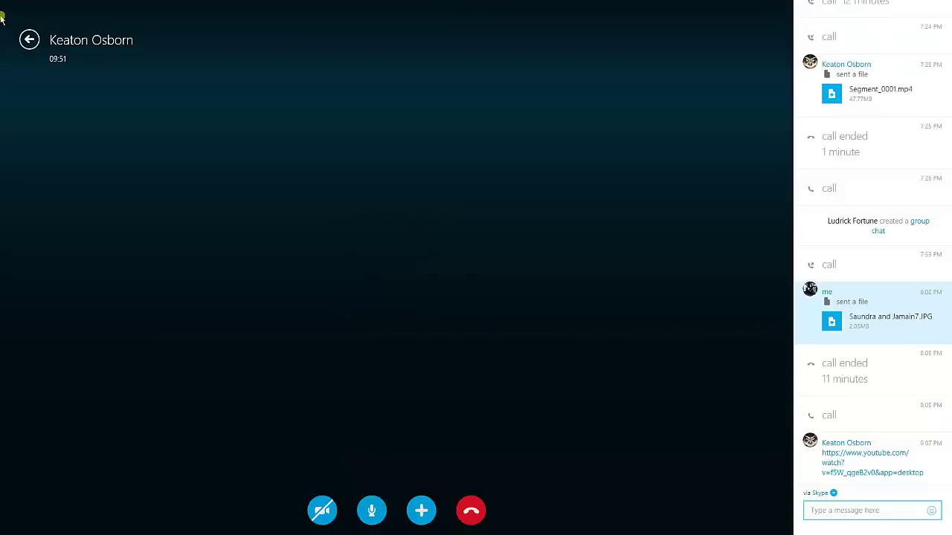
{"action": "key", "text": "alt+Tab"}
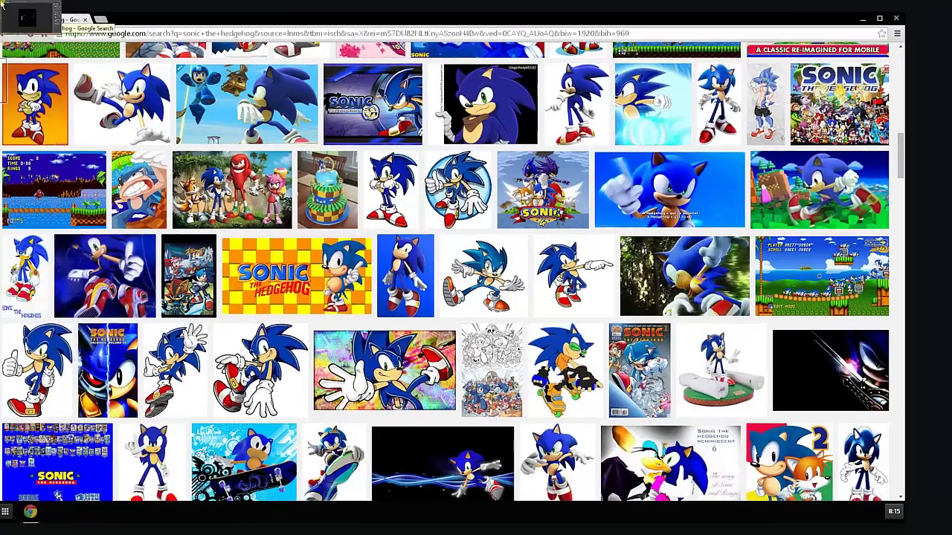
{"action": "key", "text": "alt+Tab"}
{"action": "left_click", "coordinate": [928, 7]}
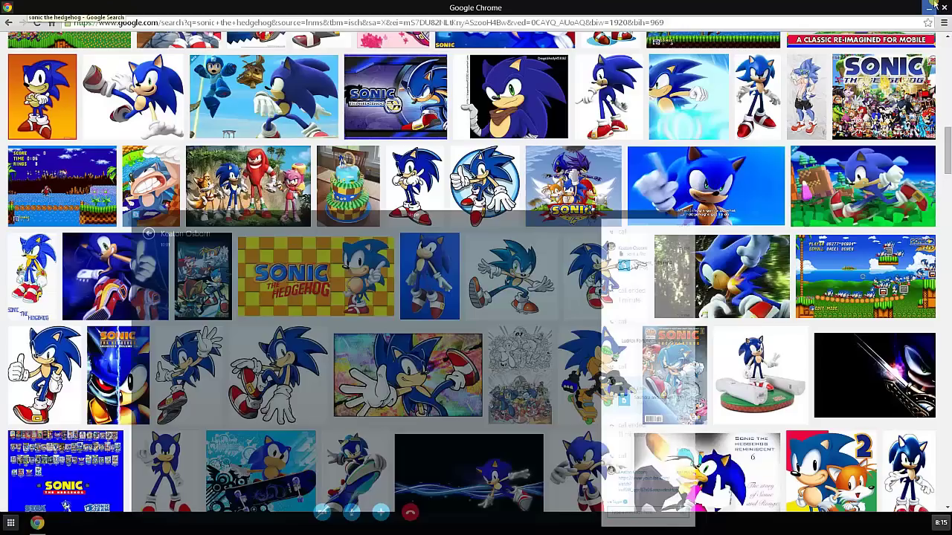
{"action": "left_click", "coordinate": [931, 6]}
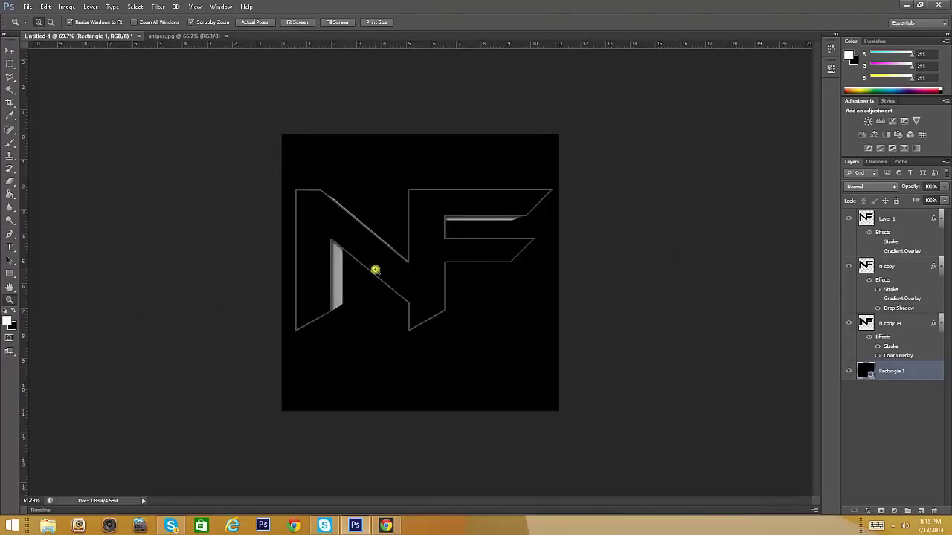
- Zoom in on the NF logo and try moving the Layer 1 outline, then revert it
{"action": "left_click_drag", "start_coordinate": [382, 269], "coordinate": [400, 270]}
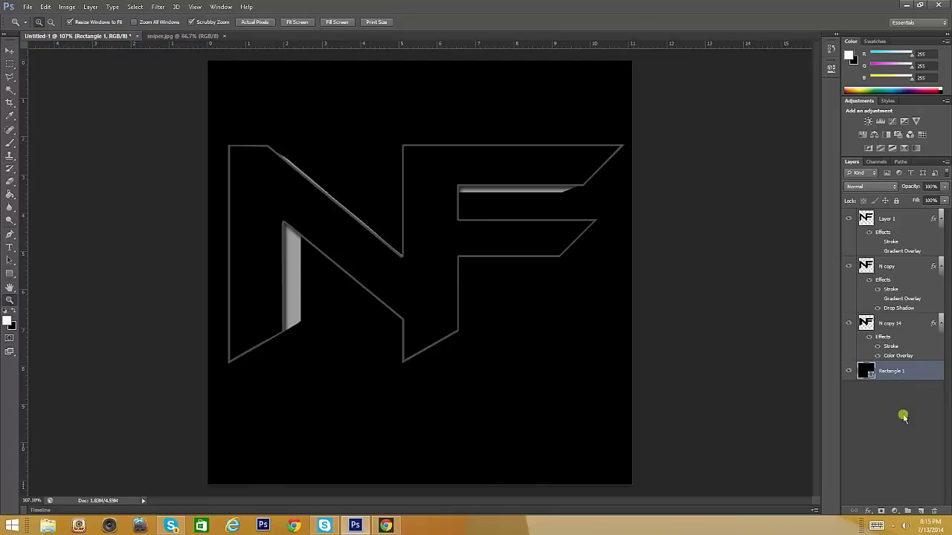
{"action": "left_click", "coordinate": [877, 220]}
{"action": "left_click", "coordinate": [10, 51]}
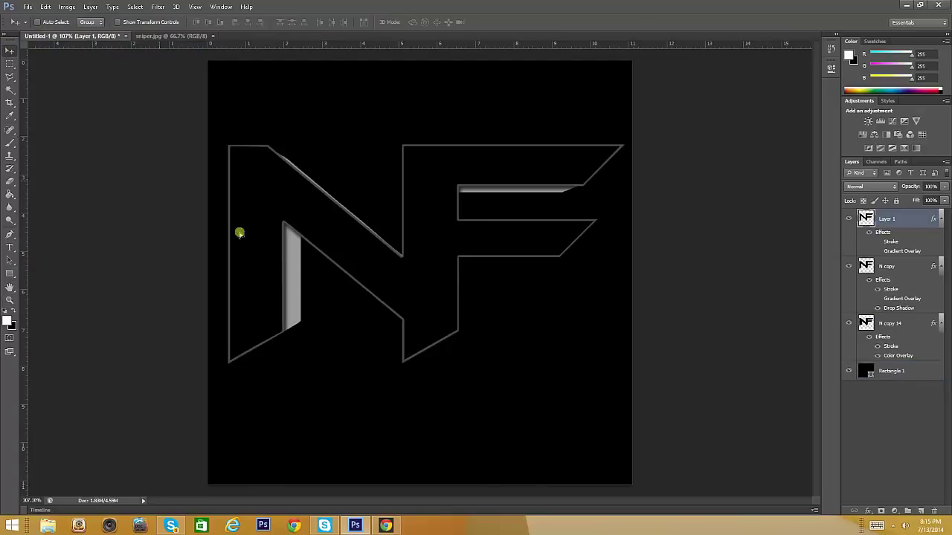
{"action": "mouse_move", "coordinate": [238, 232]}
{"action": "left_mouse_down"}
{"action": "mouse_move", "coordinate": [288, 174]}
{"action": "mouse_move", "coordinate": [253, 179]}
{"action": "left_mouse_up"}
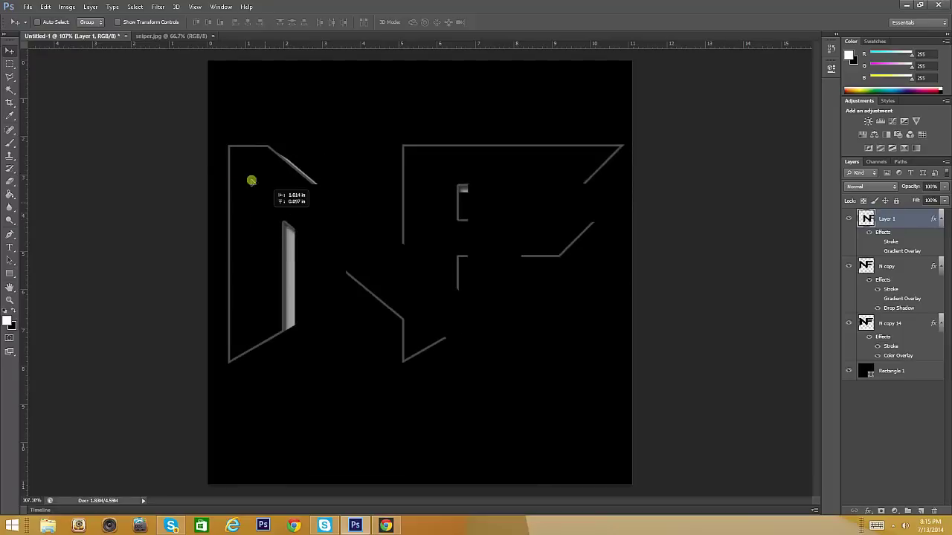
{"action": "left_click", "coordinate": [46, 6]}
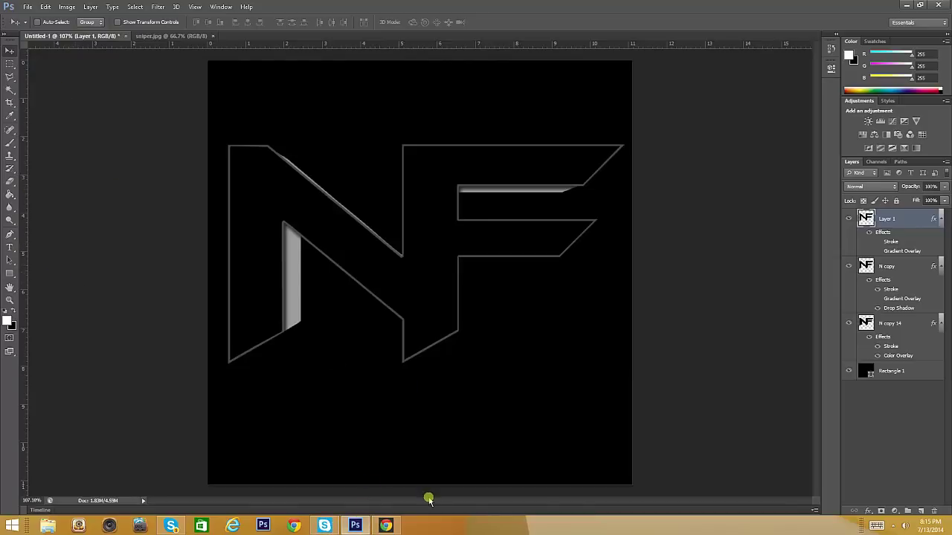
- Back in Chrome, open the Sonic by Yardley image preview and bring up its copy option
{"action": "left_click", "coordinate": [356, 525]}
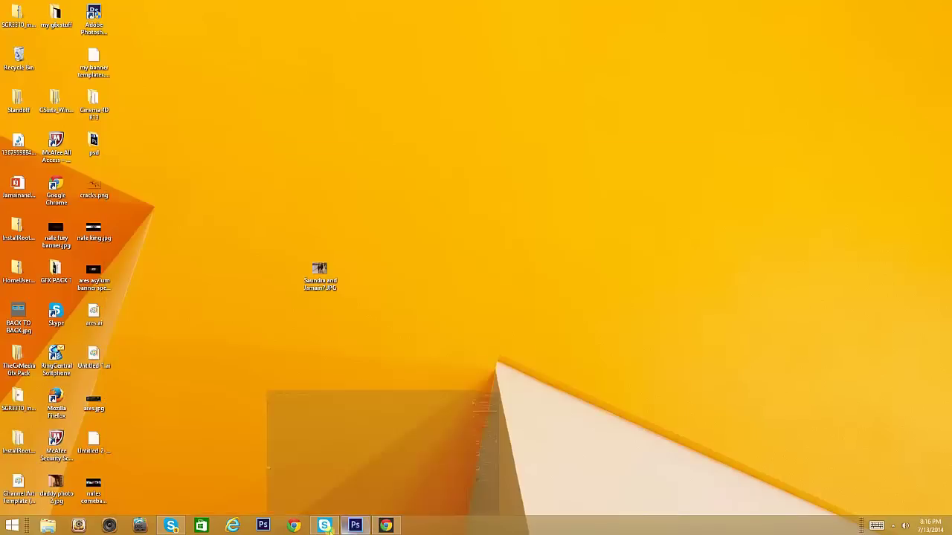
{"action": "left_click", "coordinate": [355, 525]}
{"action": "left_click", "coordinate": [385, 527]}
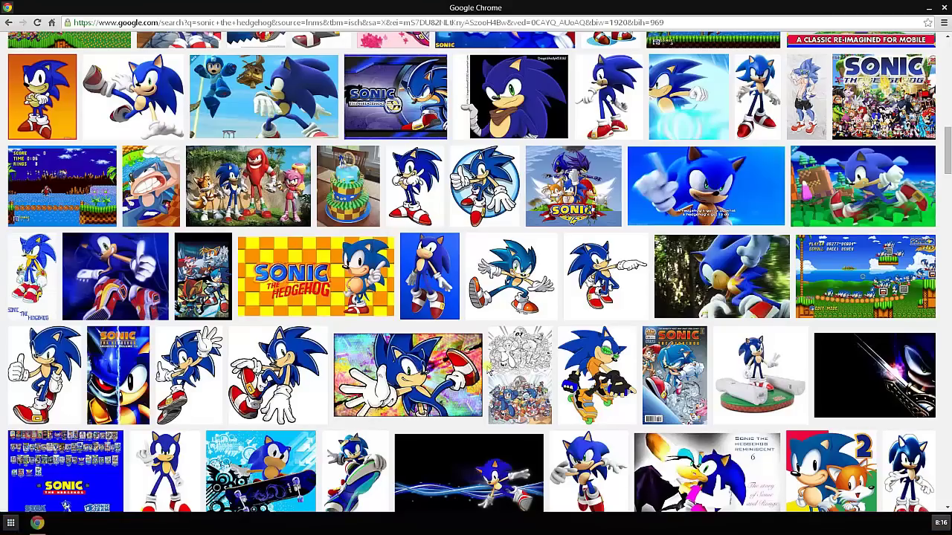
{"action": "mouse_move", "coordinate": [407, 315]}
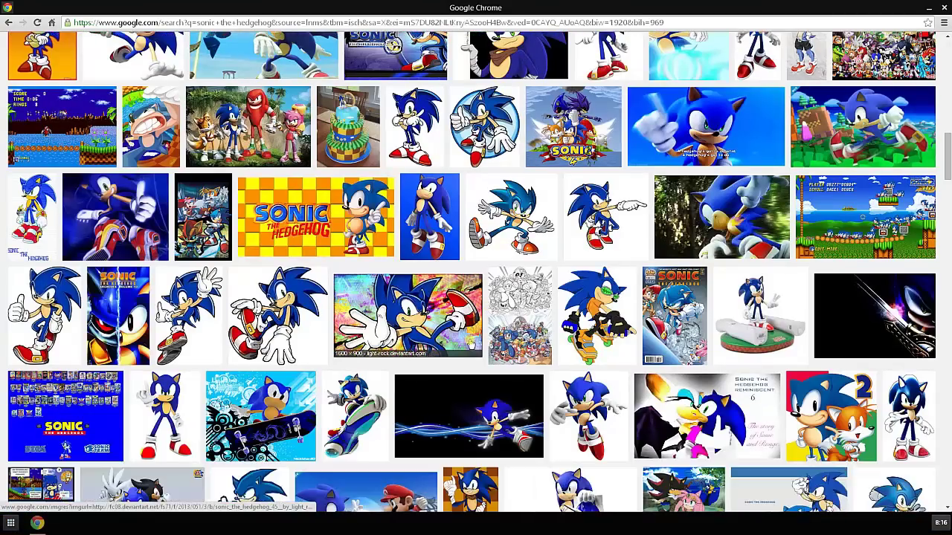
{"action": "scroll", "coordinate": [470, 343], "scroll_direction": "down", "scroll_amount": 3}
{"action": "scroll", "coordinate": [297, 357], "scroll_direction": "down", "scroll_amount": 1}
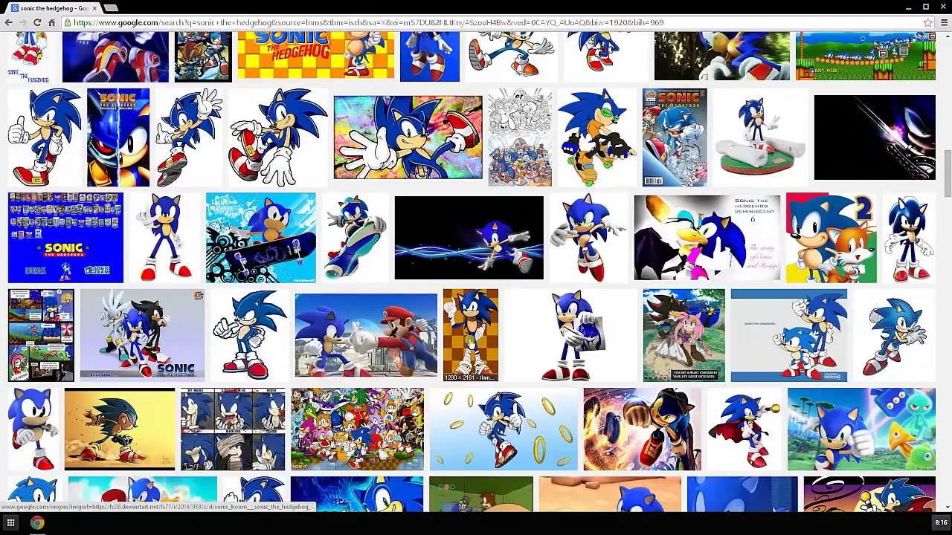
{"action": "scroll", "coordinate": [470, 344], "scroll_direction": "down", "scroll_amount": 1}
{"action": "scroll", "coordinate": [470, 344], "scroll_direction": "down", "scroll_amount": 1}
{"action": "scroll", "coordinate": [470, 343], "scroll_direction": "down", "scroll_amount": 1}
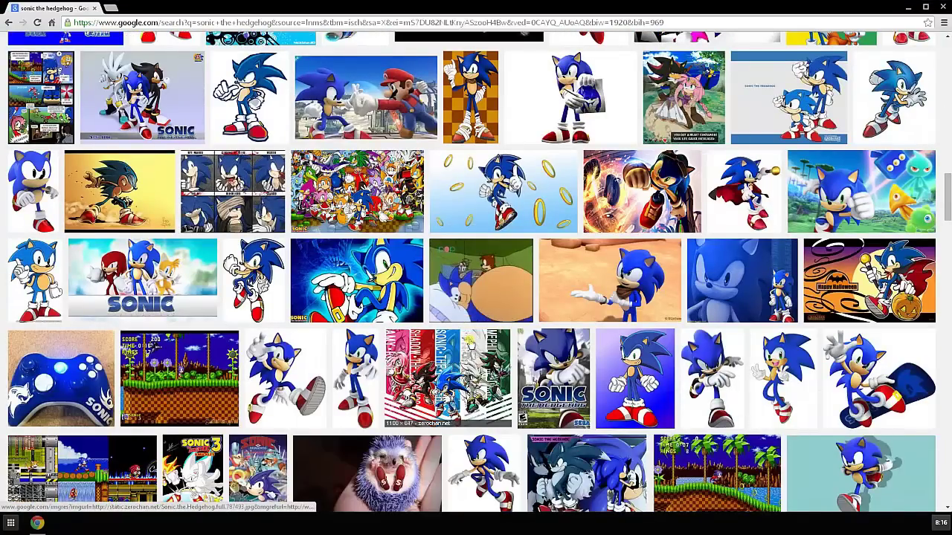
{"action": "scroll", "coordinate": [470, 344], "scroll_direction": "down", "scroll_amount": 1}
{"action": "scroll", "coordinate": [470, 344], "scroll_direction": "down", "scroll_amount": 1}
{"action": "scroll", "coordinate": [470, 343], "scroll_direction": "down", "scroll_amount": 1}
{"action": "scroll", "coordinate": [470, 343], "scroll_direction": "down", "scroll_amount": 1}
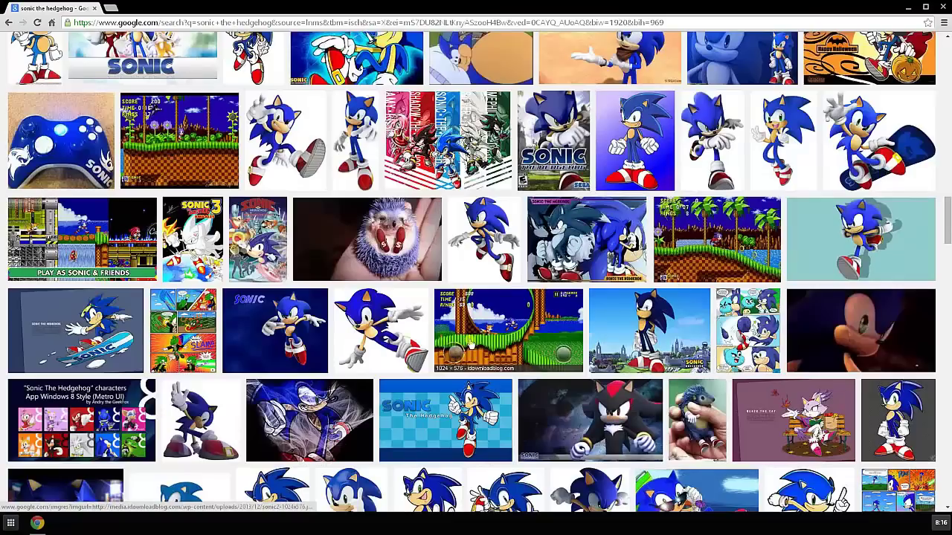
{"action": "scroll", "coordinate": [470, 343], "scroll_direction": "down", "scroll_amount": 2}
{"action": "scroll", "coordinate": [470, 343], "scroll_direction": "down", "scroll_amount": 1}
{"action": "scroll", "coordinate": [470, 344], "scroll_direction": "down", "scroll_amount": 1}
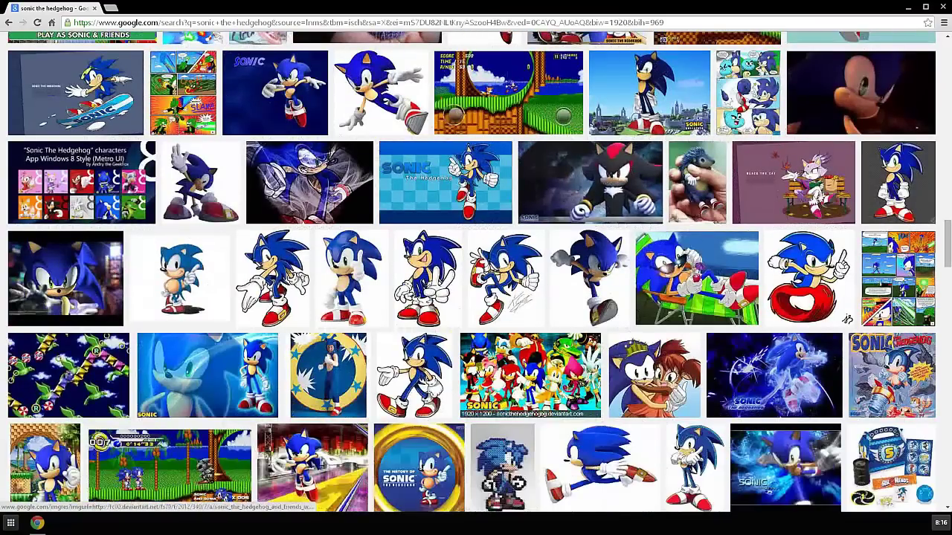
{"action": "scroll", "coordinate": [469, 343], "scroll_direction": "down", "scroll_amount": 1}
{"action": "scroll", "coordinate": [411, 336], "scroll_direction": "down", "scroll_amount": 2}
{"action": "scroll", "coordinate": [411, 336], "scroll_direction": "down", "scroll_amount": 2}
{"action": "scroll", "coordinate": [411, 336], "scroll_direction": "up", "scroll_amount": 4}
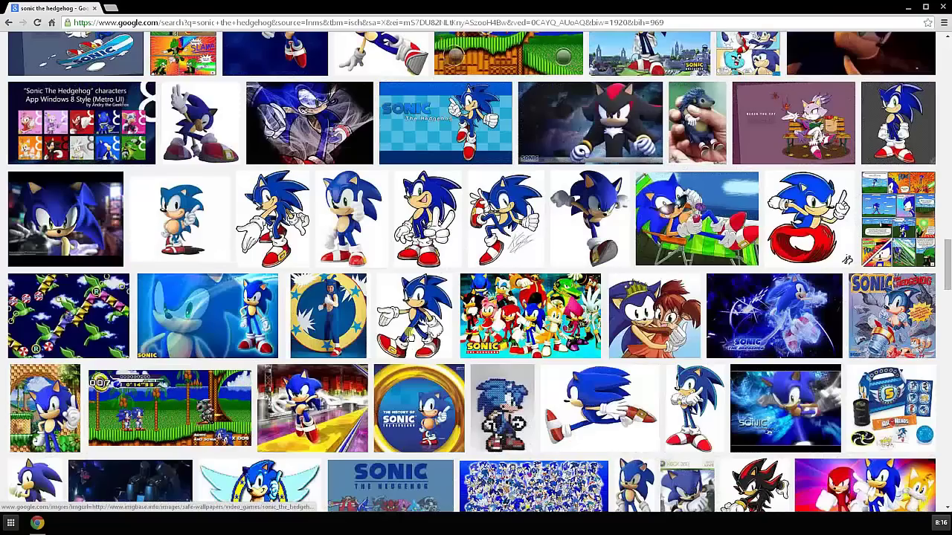
{"action": "scroll", "coordinate": [411, 336], "scroll_direction": "up", "scroll_amount": 3}
{"action": "scroll", "coordinate": [411, 336], "scroll_direction": "up", "scroll_amount": 3}
{"action": "scroll", "coordinate": [453, 238], "scroll_direction": "up", "scroll_amount": 3}
{"action": "scroll", "coordinate": [453, 238], "scroll_direction": "up", "scroll_amount": 2}
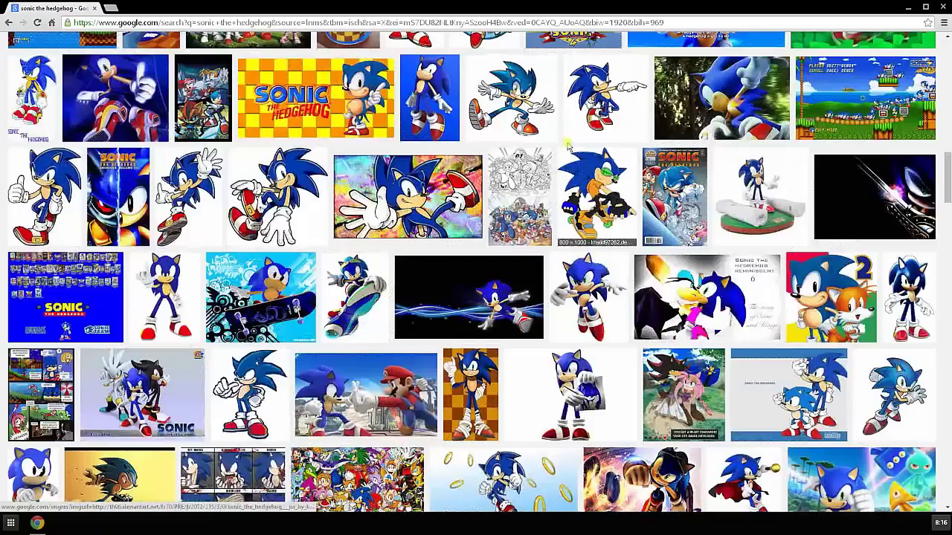
{"action": "left_click", "coordinate": [509, 99]}
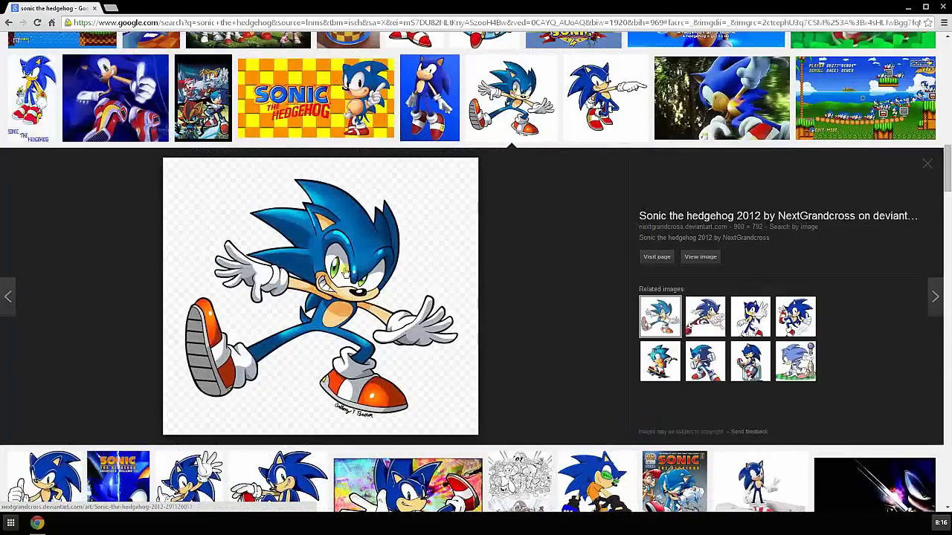
{"action": "left_click", "coordinate": [705, 317]}
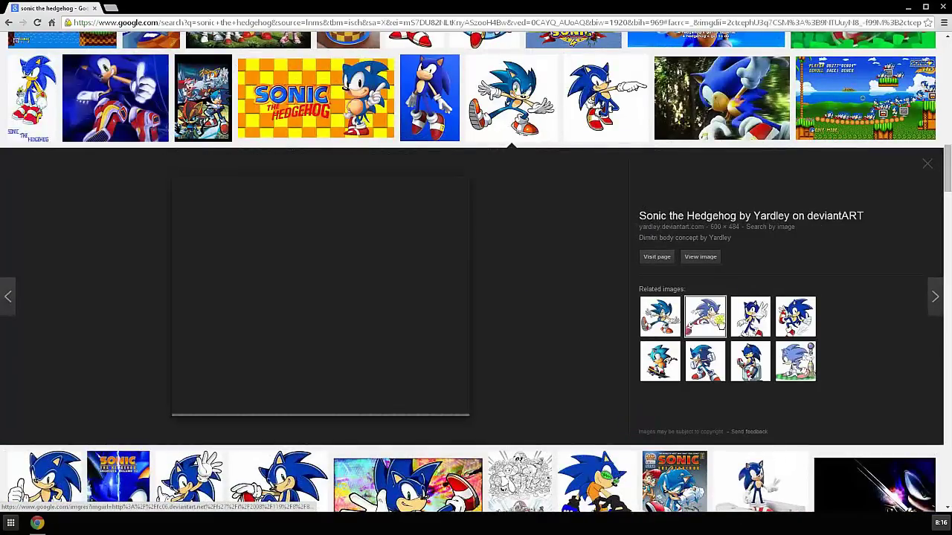
{"action": "right_click", "coordinate": [305, 312]}
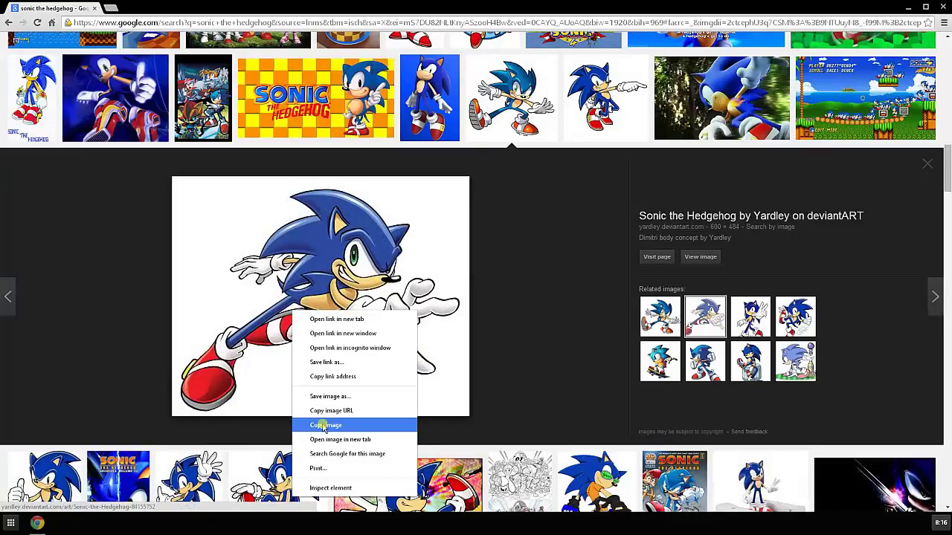
- Paste the copied Sonic image into Photoshop as a new layer clipped to the NF logo
{"action": "left_click", "coordinate": [324, 426]}
{"action": "key", "text": "alt+Tab"}
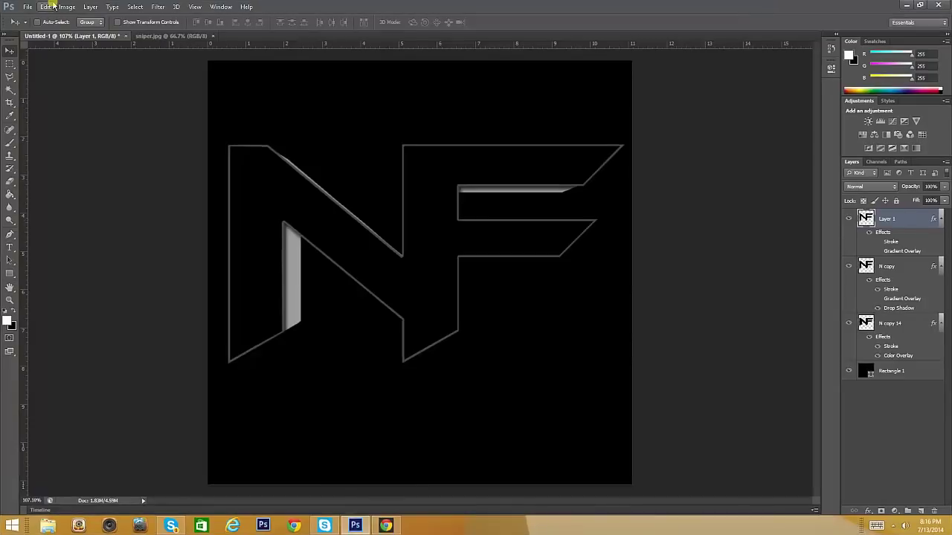
{"action": "left_click", "coordinate": [46, 7]}
{"action": "left_click", "coordinate": [59, 48]}
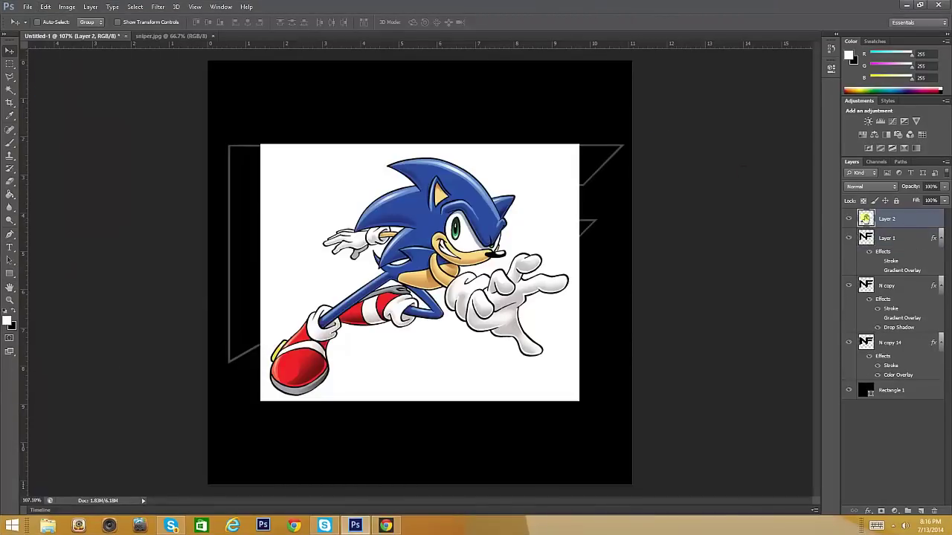
{"action": "right_click", "coordinate": [908, 221]}
{"action": "left_click", "coordinate": [871, 252]}
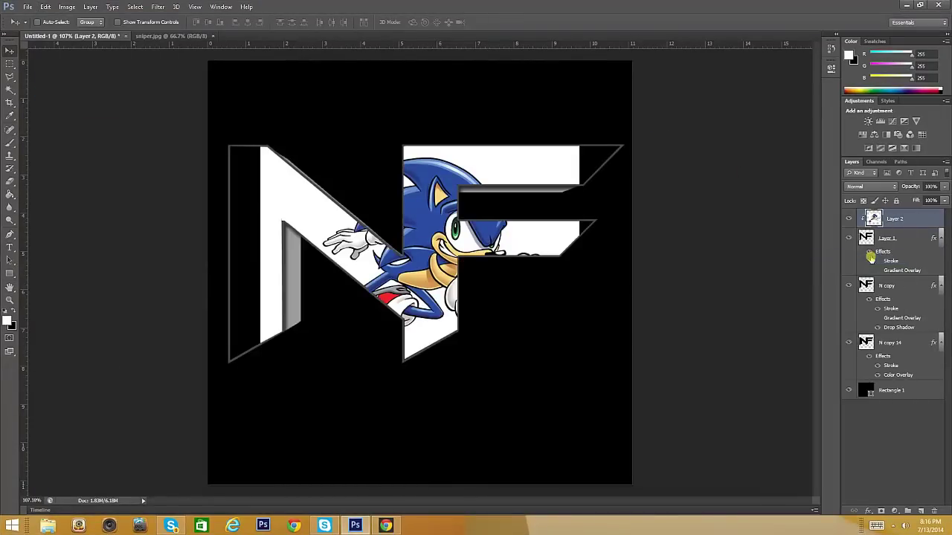
- Use the Magic Eraser to clear the white background and two white patches near Sonic's hand
{"action": "right_click", "coordinate": [11, 182]}
{"action": "left_click", "coordinate": [60, 199]}
{"action": "left_click", "coordinate": [276, 199]}
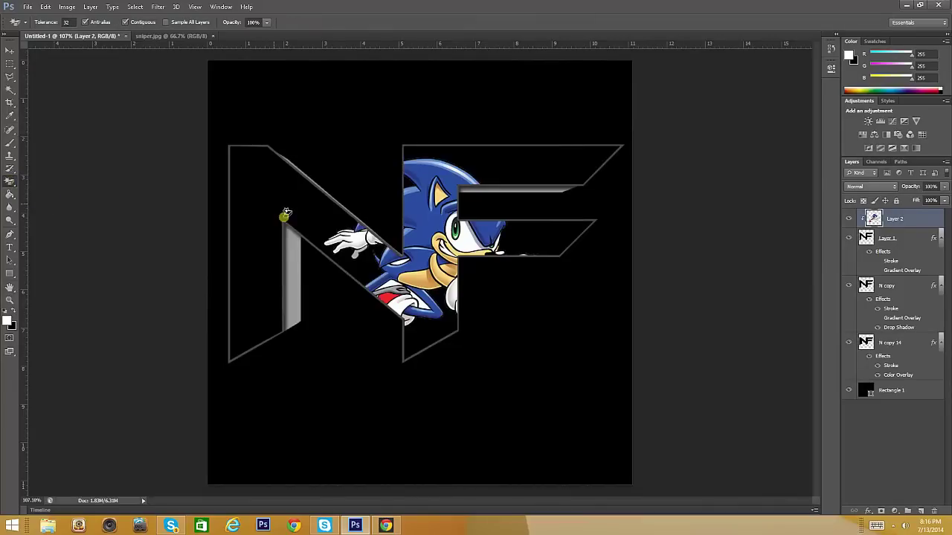
{"action": "left_click", "coordinate": [11, 300]}
{"action": "left_click_drag", "start_coordinate": [283, 298], "coordinate": [361, 259]}
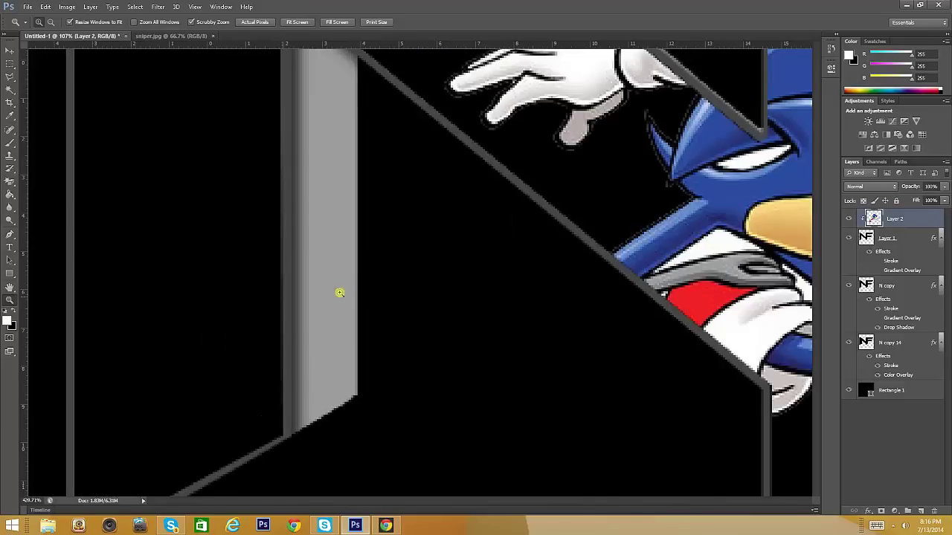
{"action": "left_click", "coordinate": [11, 182]}
{"action": "left_click", "coordinate": [714, 237]}
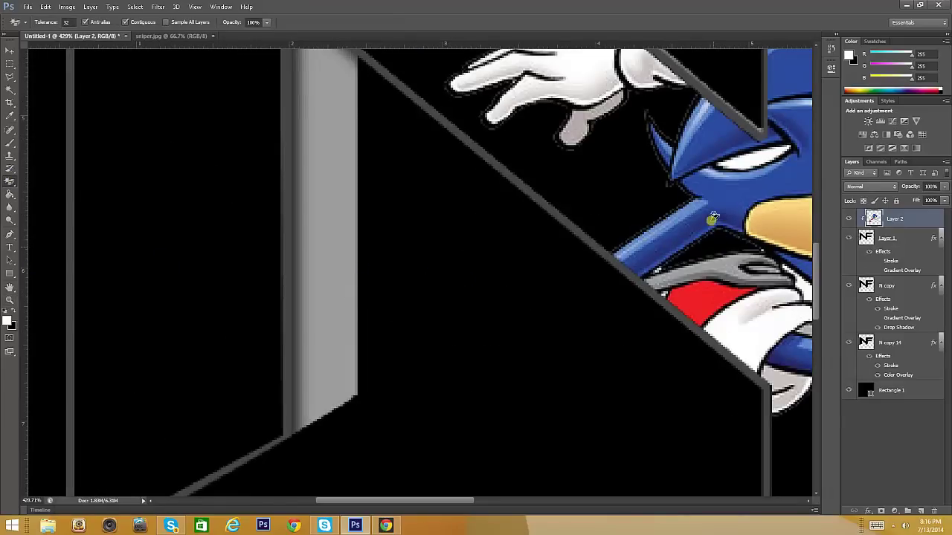
{"action": "left_click", "coordinate": [750, 165]}
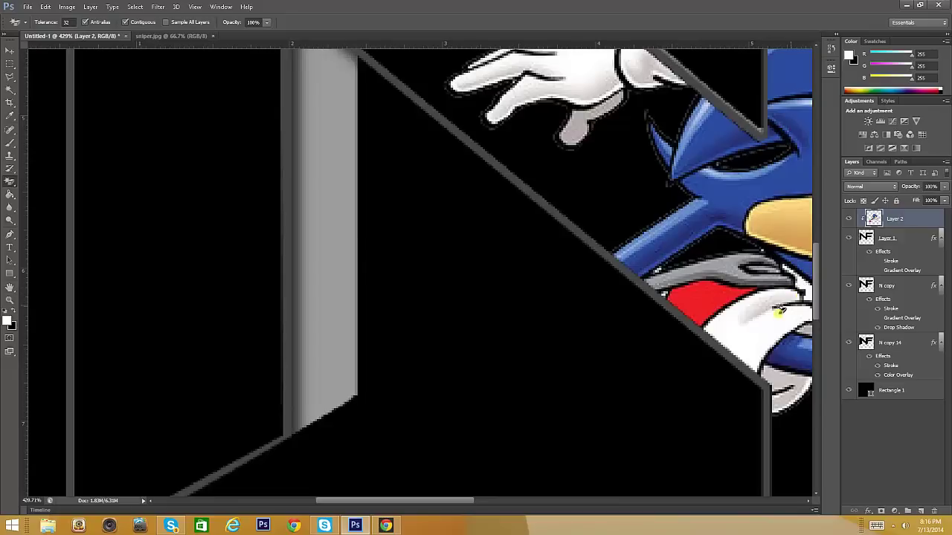
{"action": "left_click_drag", "start_coordinate": [460, 503], "coordinate": [550, 507]}
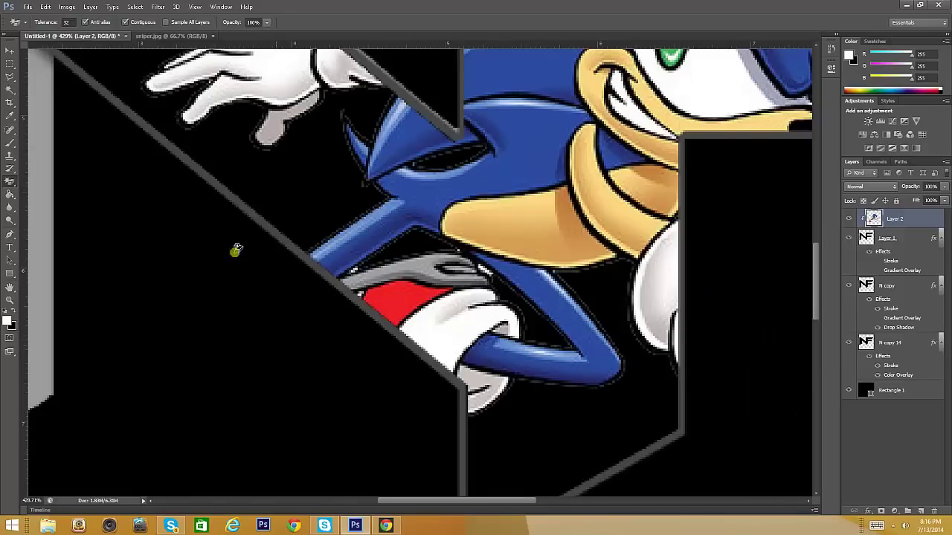
- Scale the Sonic layer slightly taller and apply the transform
{"action": "key", "text": "z"}
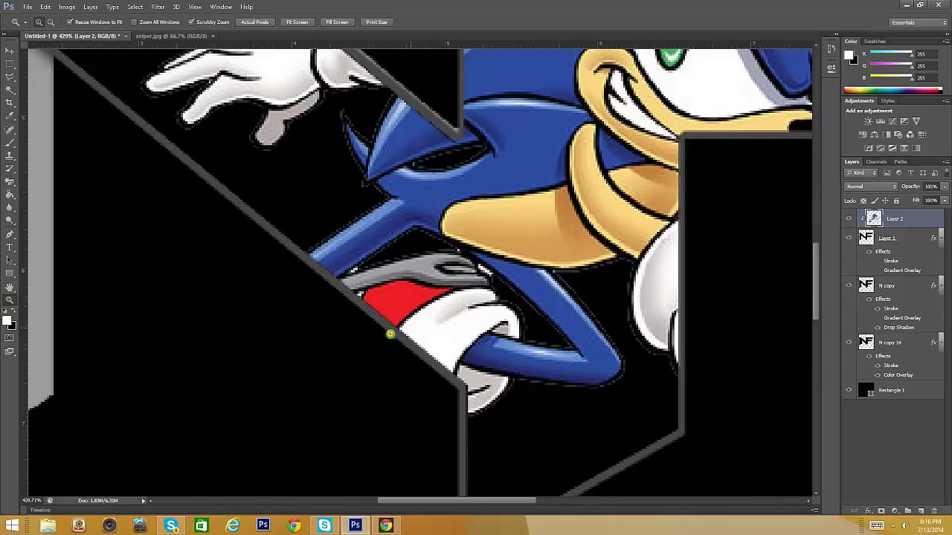
{"action": "scroll", "coordinate": [359, 334], "scroll_direction": "down", "scroll_amount": 5}
{"action": "scroll", "coordinate": [529, 284], "scroll_direction": "up", "scroll_amount": 2}
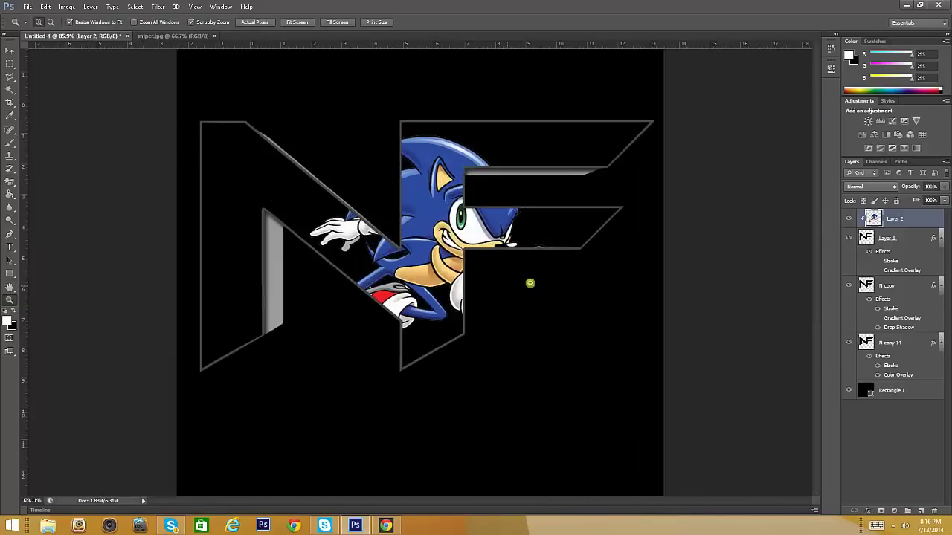
{"action": "scroll", "coordinate": [529, 283], "scroll_direction": "up", "scroll_amount": 1}
{"action": "left_click", "coordinate": [45, 6]}
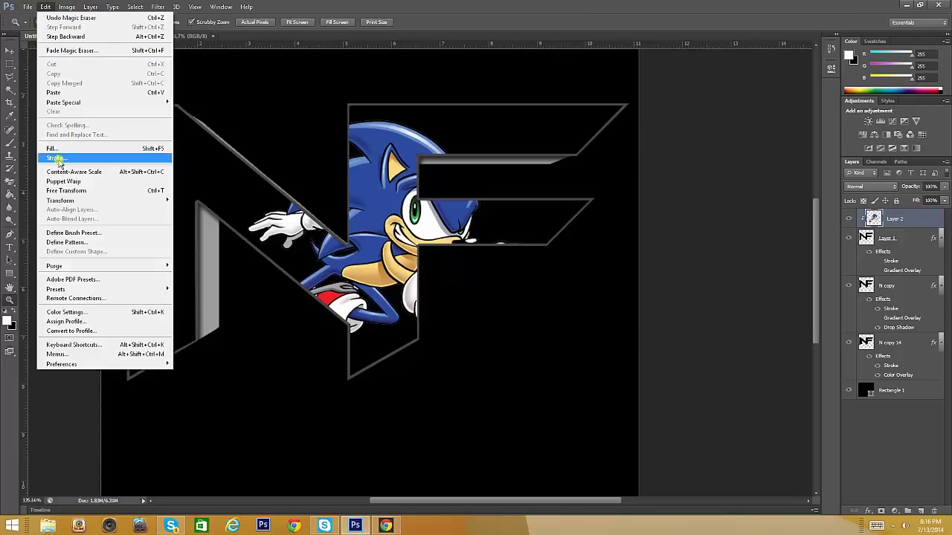
{"action": "left_click", "coordinate": [190, 216]}
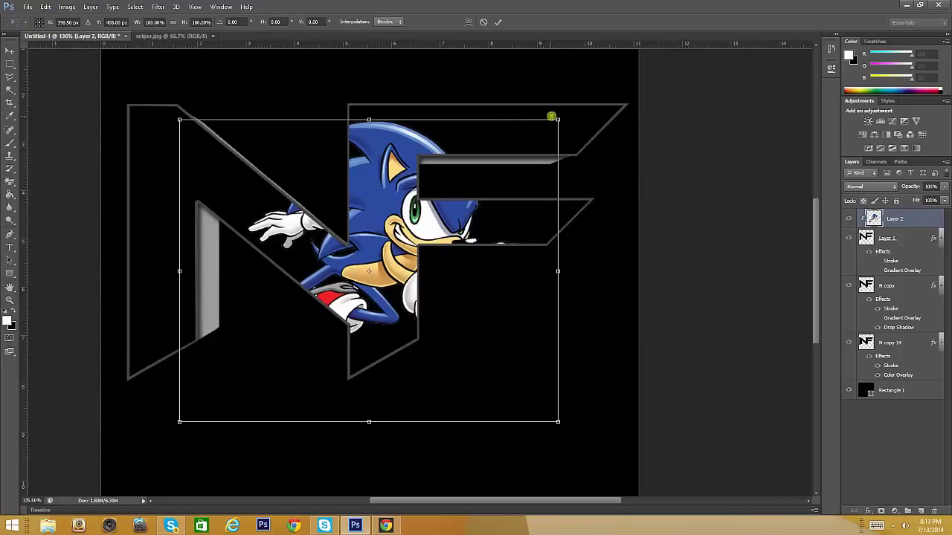
{"action": "left_click_drag", "start_coordinate": [557, 119], "coordinate": [558, 112]}
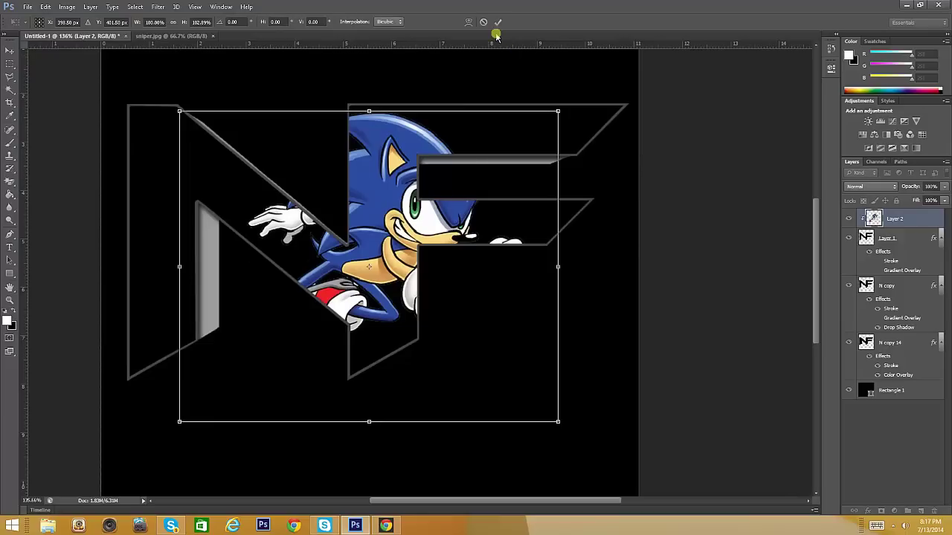
{"action": "key", "text": "Return"}
- Scale Sonic up to about 126% and reposition him inside the NF letters
{"action": "left_click", "coordinate": [46, 6]}
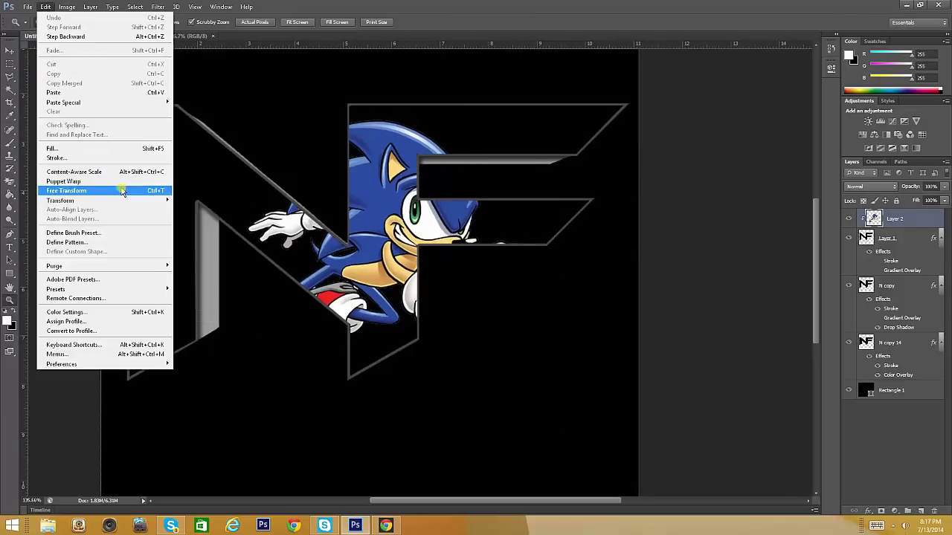
{"action": "mouse_move", "coordinate": [60, 200]}
{"action": "left_click", "coordinate": [193, 215]}
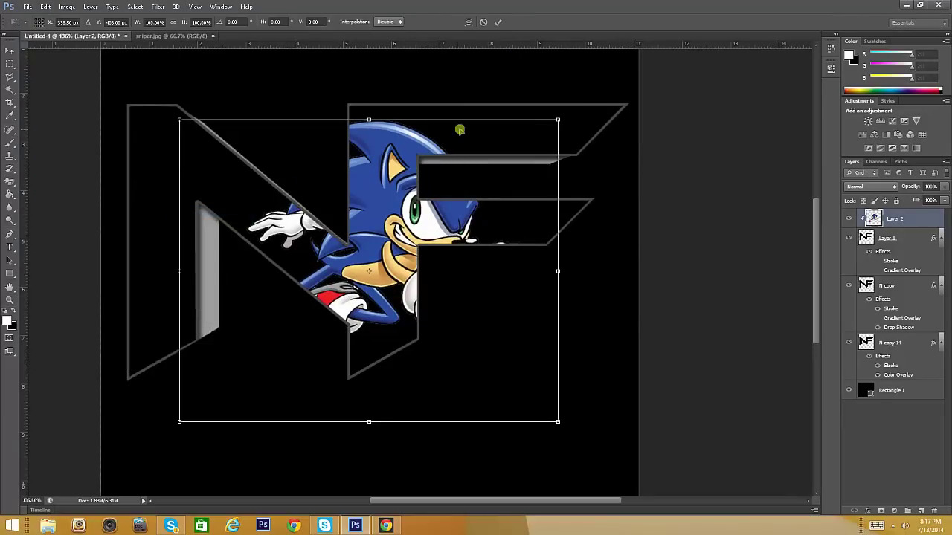
{"action": "left_click_drag", "start_coordinate": [558, 120], "coordinate": [655, 50]}
{"action": "left_click_drag", "start_coordinate": [504, 174], "coordinate": [509, 80]}
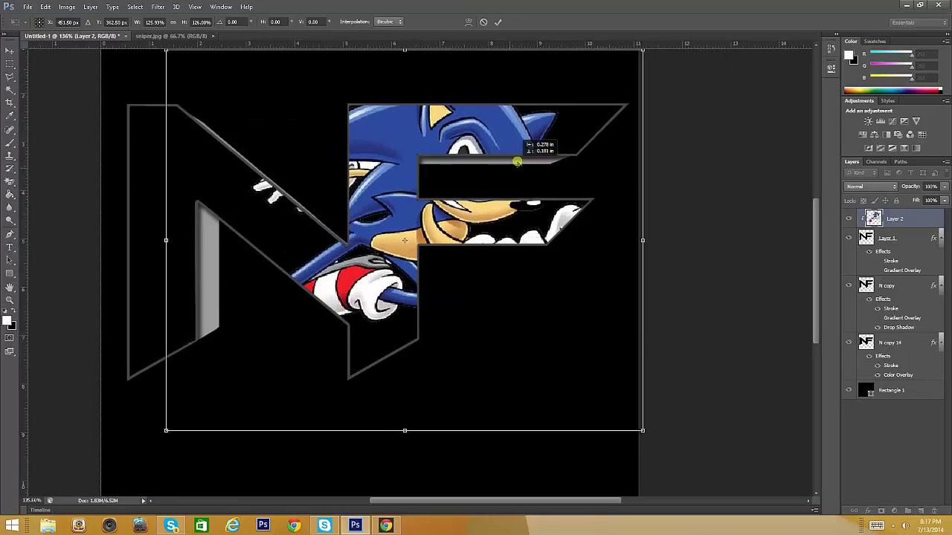
{"action": "left_click", "coordinate": [499, 21]}
- Move Sonic down and to the right within the letters
{"action": "key", "text": "z"}
{"action": "scroll", "coordinate": [67, 309], "scroll_direction": "down", "scroll_amount": 5}
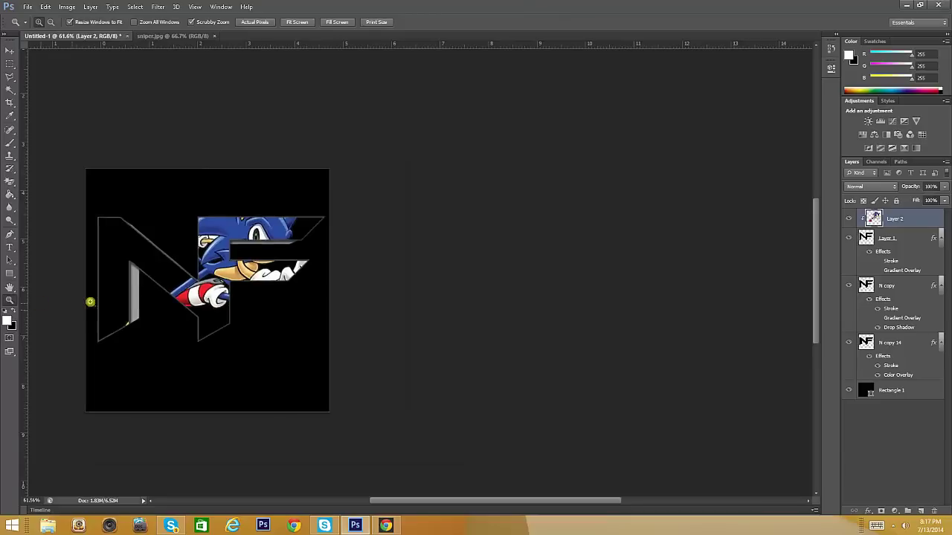
{"action": "scroll", "coordinate": [290, 297], "scroll_direction": "up", "scroll_amount": 3}
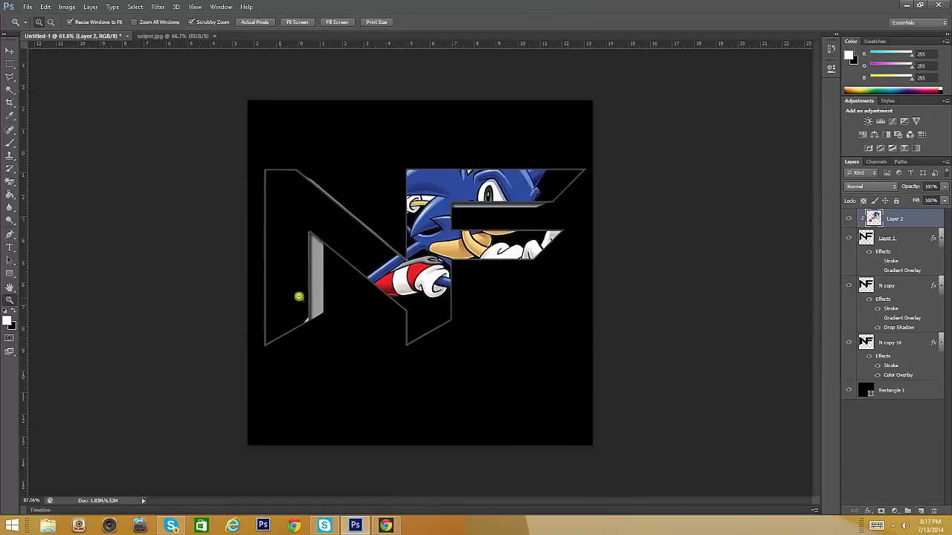
{"action": "scroll", "coordinate": [290, 297], "scroll_direction": "down", "scroll_amount": 4}
{"action": "scroll", "coordinate": [290, 298], "scroll_direction": "up", "scroll_amount": 2}
{"action": "scroll", "coordinate": [295, 297], "scroll_direction": "up", "scroll_amount": 2}
{"action": "scroll", "coordinate": [301, 297], "scroll_direction": "up", "scroll_amount": 1}
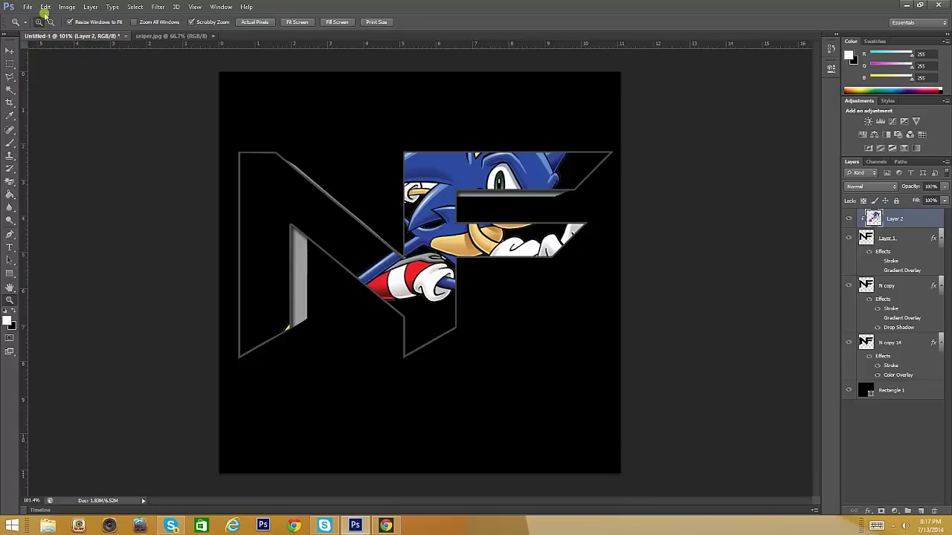
{"action": "left_click", "coordinate": [10, 50]}
{"action": "mouse_move", "coordinate": [459, 207]}
{"action": "left_mouse_down"}
{"action": "mouse_move", "coordinate": [471, 232]}
{"action": "mouse_move", "coordinate": [425, 190]}
{"action": "mouse_move", "coordinate": [479, 192]}
{"action": "mouse_move", "coordinate": [470, 182]}
{"action": "left_mouse_up"}
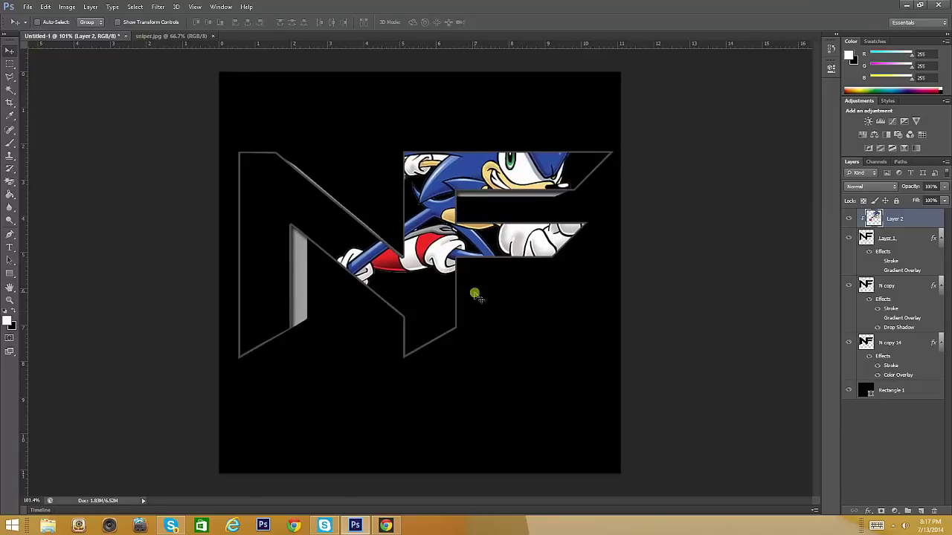
- Duplicate the Sonic layer as Layer 2 copy and release its clipping mask
{"action": "right_click", "coordinate": [923, 216]}
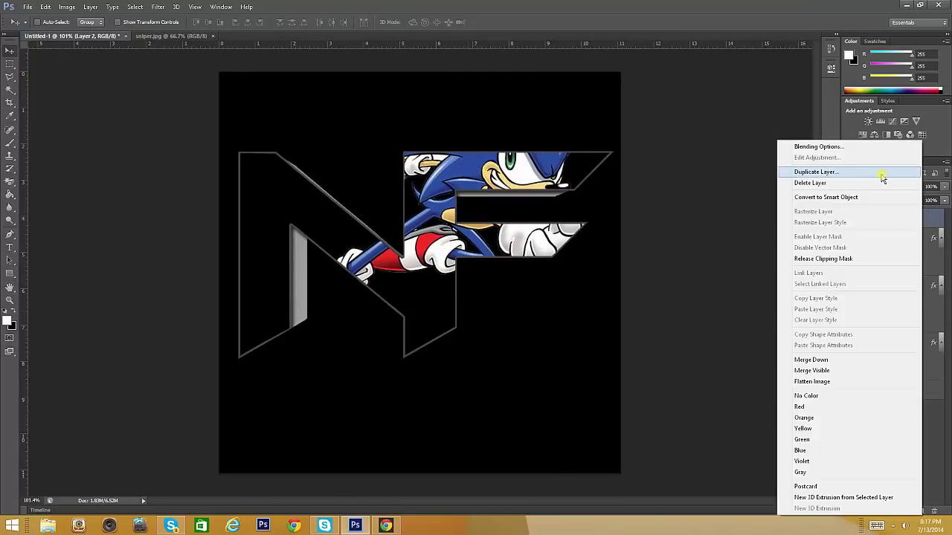
{"action": "left_click", "coordinate": [882, 174]}
{"action": "left_click", "coordinate": [528, 409]}
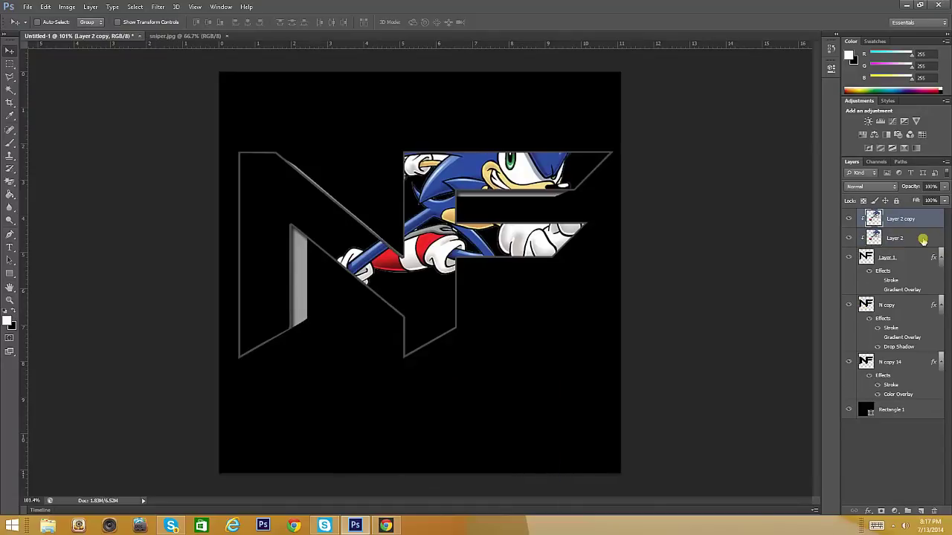
{"action": "right_click", "coordinate": [892, 219]}
{"action": "left_click", "coordinate": [835, 262]}
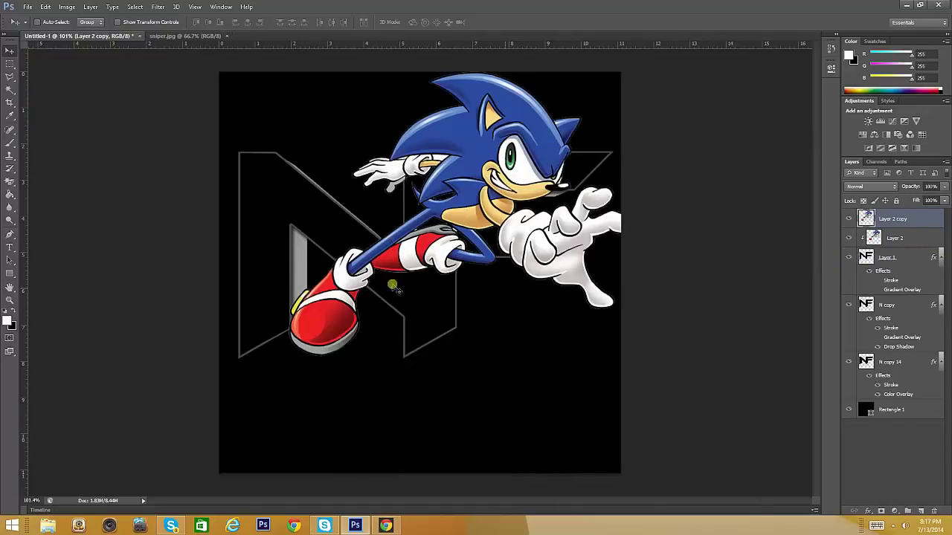
- Fade the Sonic copy to 37% opacity and zoom in on his head
{"action": "left_click", "coordinate": [943, 186]}
{"action": "left_click_drag", "start_coordinate": [919, 195], "coordinate": [907, 200]}
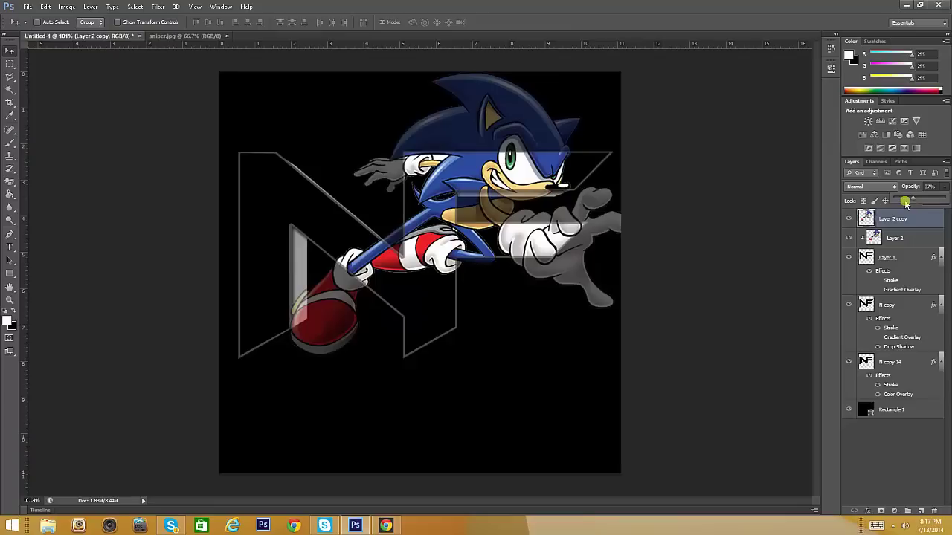
{"action": "left_click", "coordinate": [10, 301]}
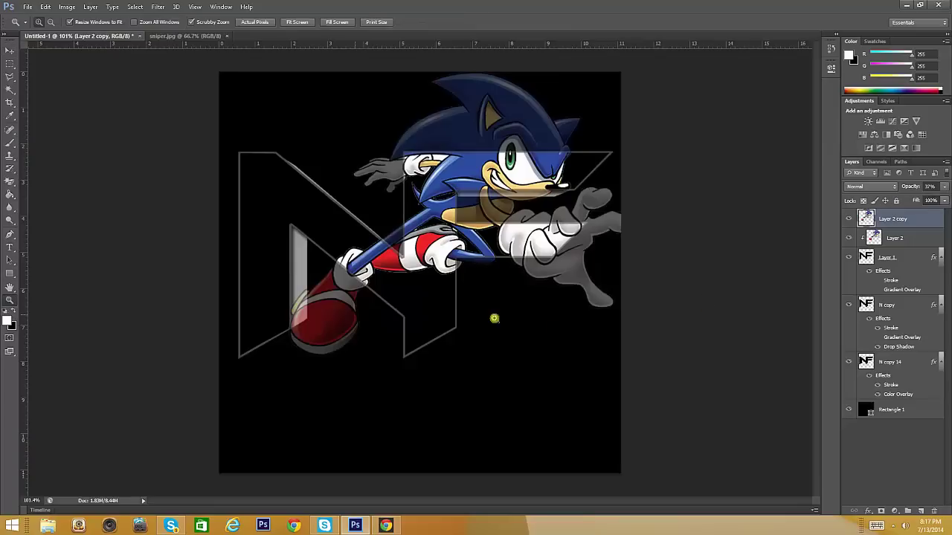
{"action": "left_click_drag", "start_coordinate": [471, 253], "coordinate": [495, 247]}
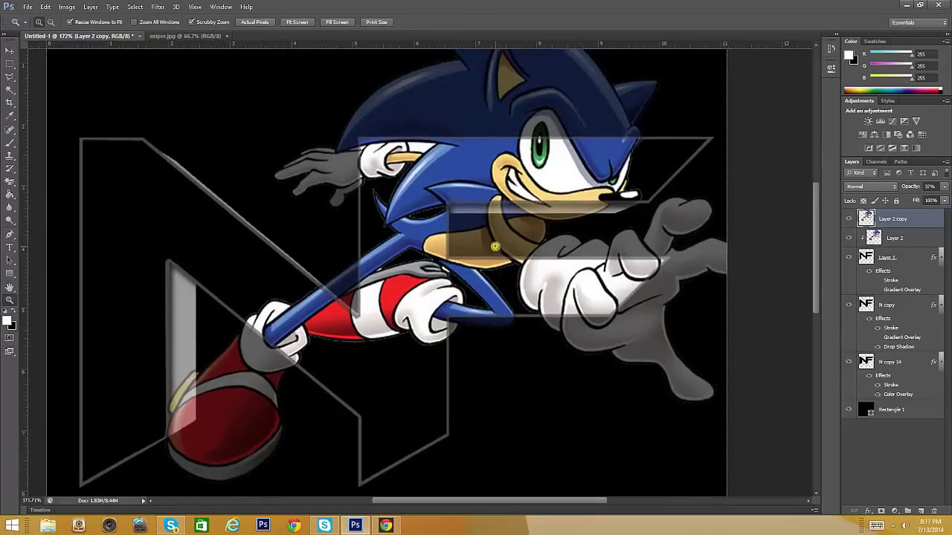
{"action": "scroll", "coordinate": [494, 247], "scroll_direction": "up", "scroll_amount": 3}
{"action": "left_click_drag", "start_coordinate": [506, 246], "coordinate": [444, 270]}
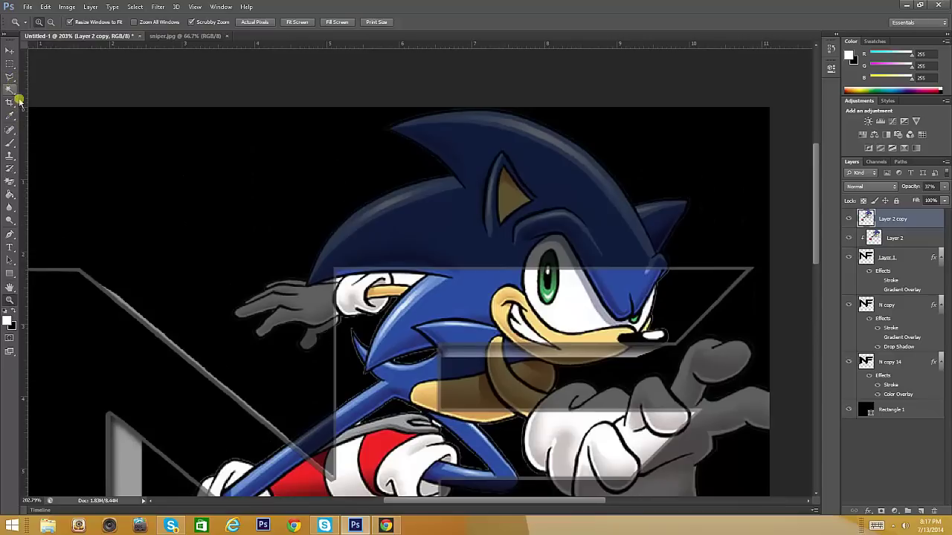
- With the Pen tool, place anchor points around Sonic's head spike and over the top of his head
{"action": "left_click", "coordinate": [11, 229]}
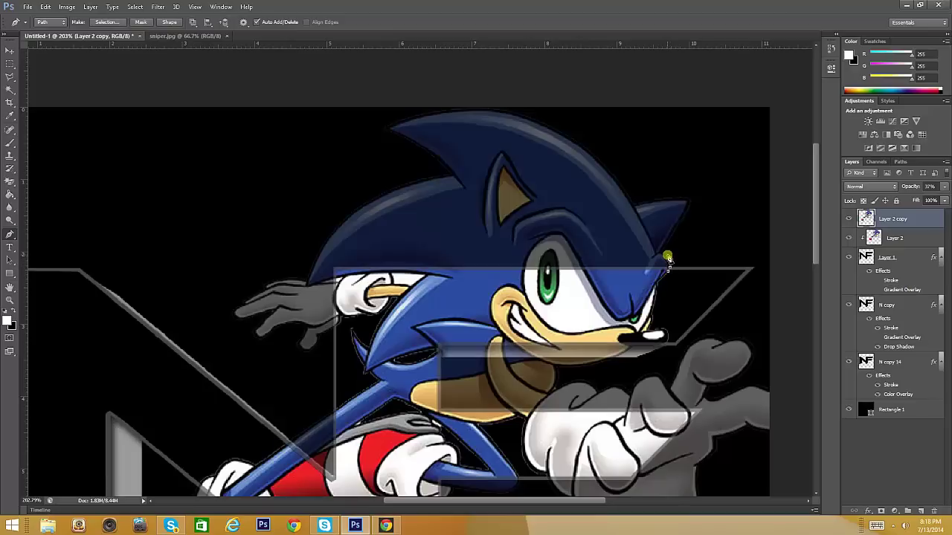
{"action": "left_click", "coordinate": [664, 256]}
{"action": "left_click", "coordinate": [682, 221]}
{"action": "left_click", "coordinate": [677, 199]}
{"action": "left_click", "coordinate": [655, 201]}
{"action": "left_click", "coordinate": [634, 207]}
{"action": "left_click", "coordinate": [609, 169]}
{"action": "left_click", "coordinate": [600, 162]}
{"action": "left_click", "coordinate": [581, 146]}
{"action": "left_click", "coordinate": [558, 130]}
{"action": "left_click", "coordinate": [519, 113]}
{"action": "left_click", "coordinate": [494, 108]}
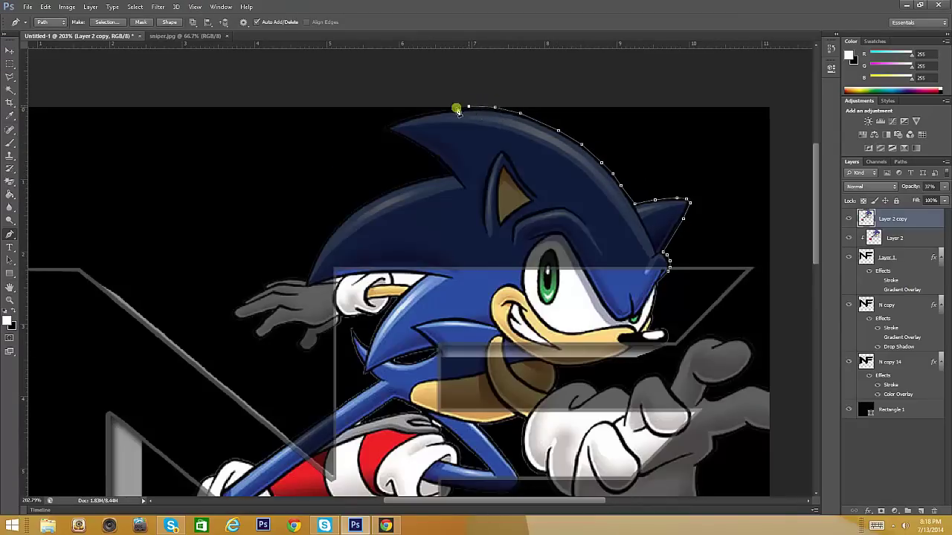
{"action": "left_click", "coordinate": [435, 112]}
{"action": "left_click", "coordinate": [384, 128]}
- Continue the path along the top spike and down the back of Sonic's head
{"action": "left_click", "coordinate": [407, 140]}
{"action": "left_click", "coordinate": [432, 157]}
{"action": "left_click", "coordinate": [446, 173]}
{"action": "left_click", "coordinate": [417, 182]}
{"action": "left_click", "coordinate": [406, 185]}
{"action": "left_click", "coordinate": [384, 194]}
{"action": "left_click", "coordinate": [356, 211]}
{"action": "left_click", "coordinate": [340, 223]}
{"action": "left_click", "coordinate": [328, 240]}
{"action": "left_click", "coordinate": [312, 264]}
{"action": "left_click", "coordinate": [305, 287]}
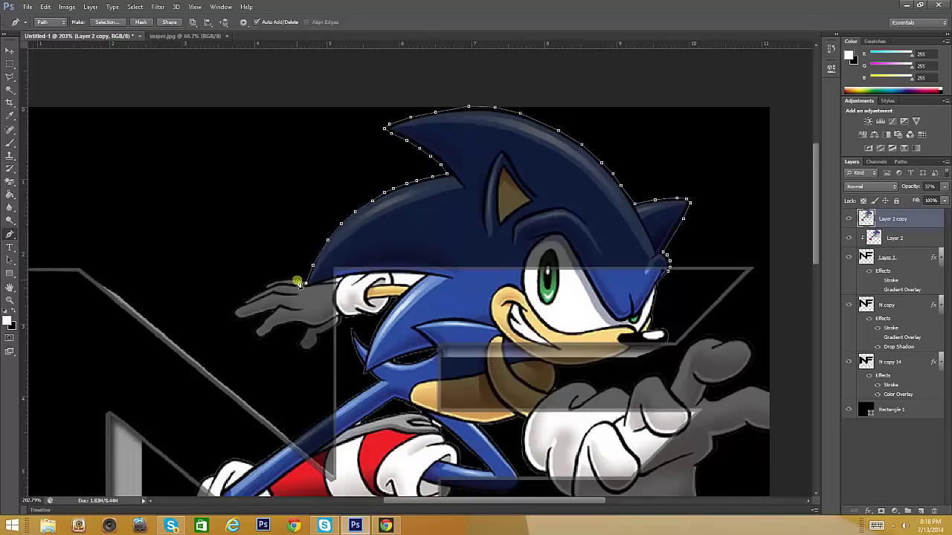
- Trace around Sonic's arm and hand, then close the path across his face
{"action": "left_click", "coordinate": [296, 280]}
{"action": "left_click", "coordinate": [286, 280]}
{"action": "left_click", "coordinate": [266, 290]}
{"action": "left_click", "coordinate": [244, 308]}
{"action": "left_click", "coordinate": [246, 318]}
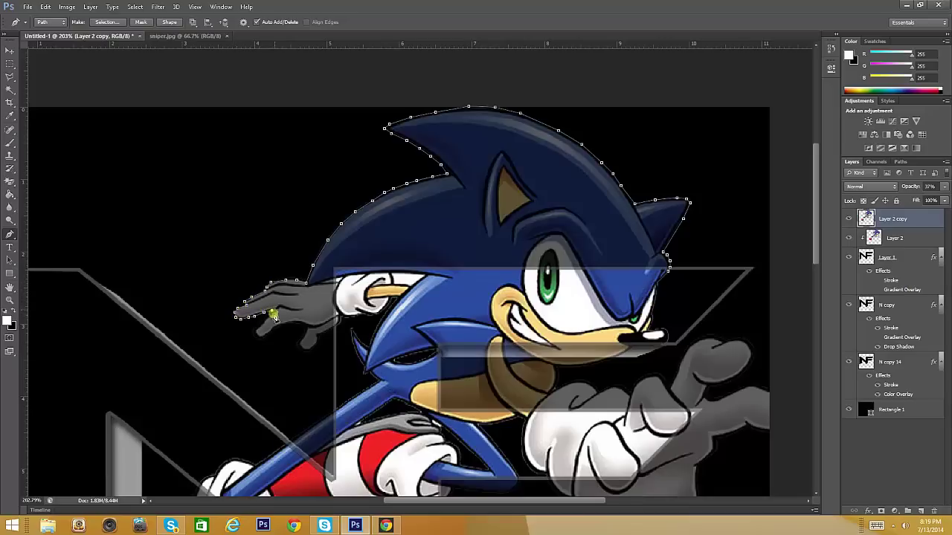
{"action": "left_click", "coordinate": [272, 312]}
{"action": "left_click", "coordinate": [277, 330]}
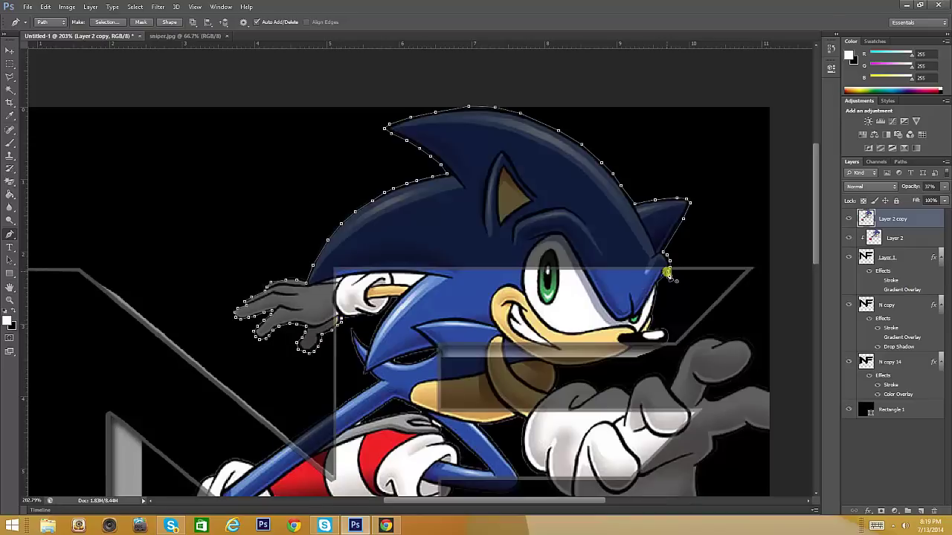
{"action": "left_click", "coordinate": [669, 275]}
- Convert the traced pen path into a selection
{"action": "right_click", "coordinate": [507, 185]}
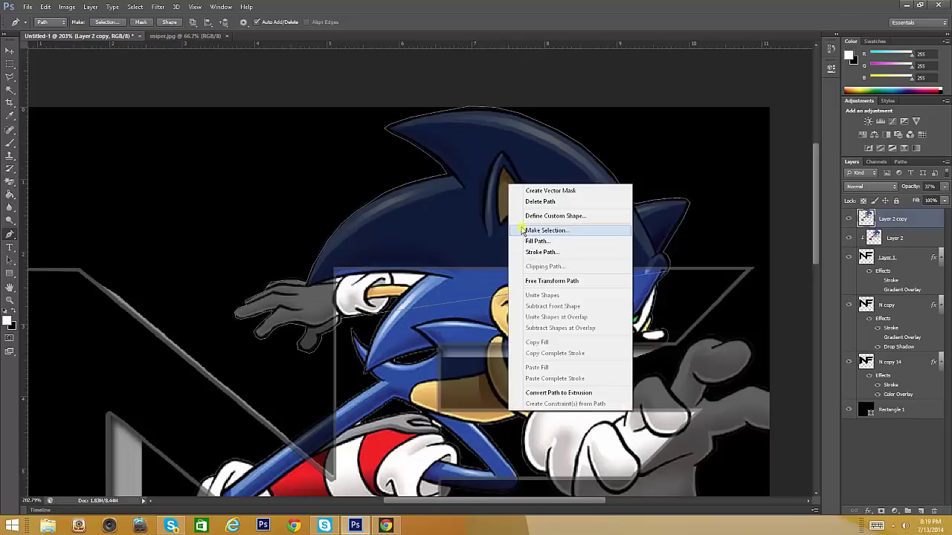
{"action": "left_click", "coordinate": [546, 231]}
{"action": "left_click", "coordinate": [515, 159]}
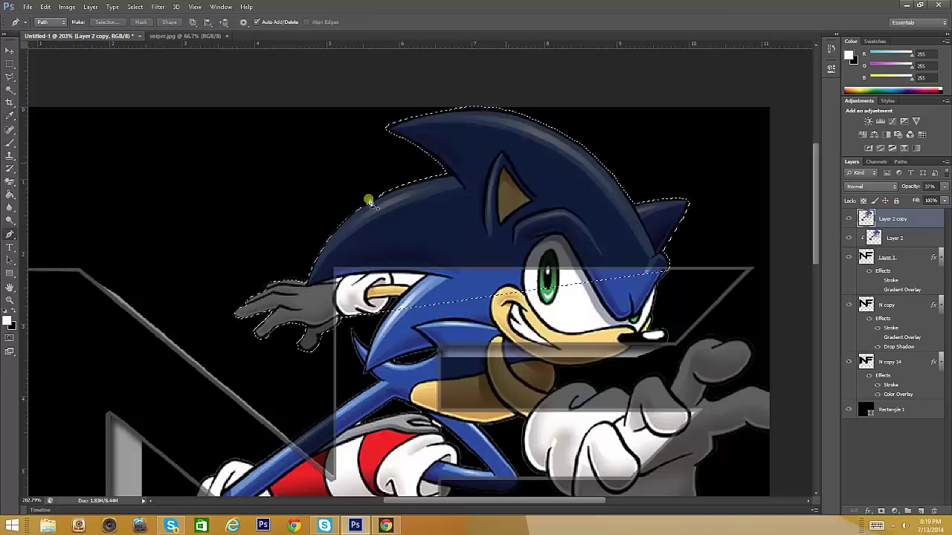
- With the Magic Wand active, move the selection onto Layer 3 using Layer via Cut
{"action": "left_click", "coordinate": [11, 90]}
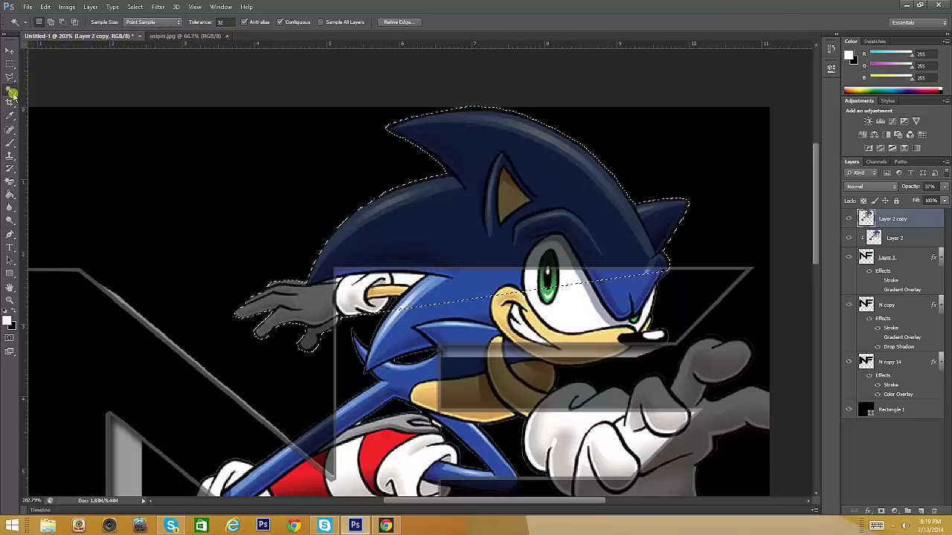
{"action": "right_click", "coordinate": [13, 91]}
{"action": "left_click", "coordinate": [45, 90]}
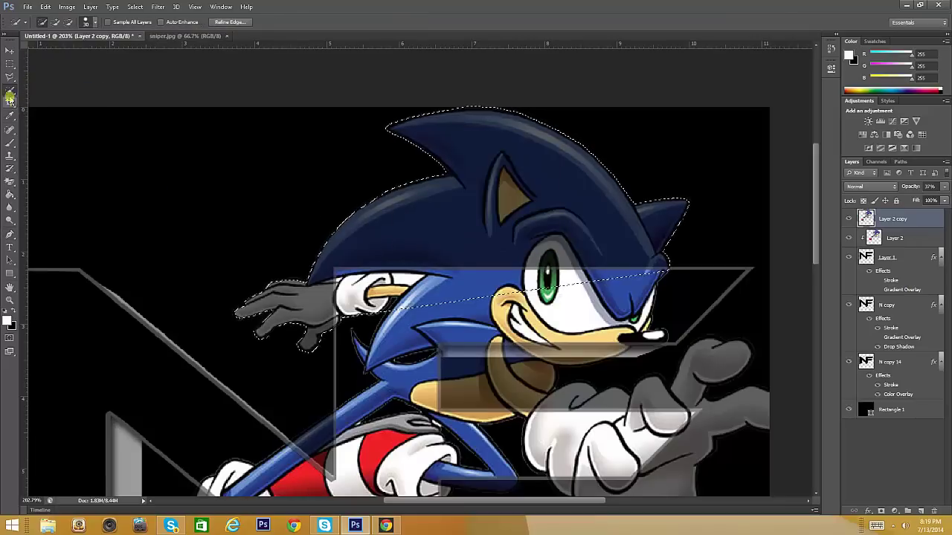
{"action": "right_click", "coordinate": [12, 90]}
{"action": "left_click", "coordinate": [44, 90]}
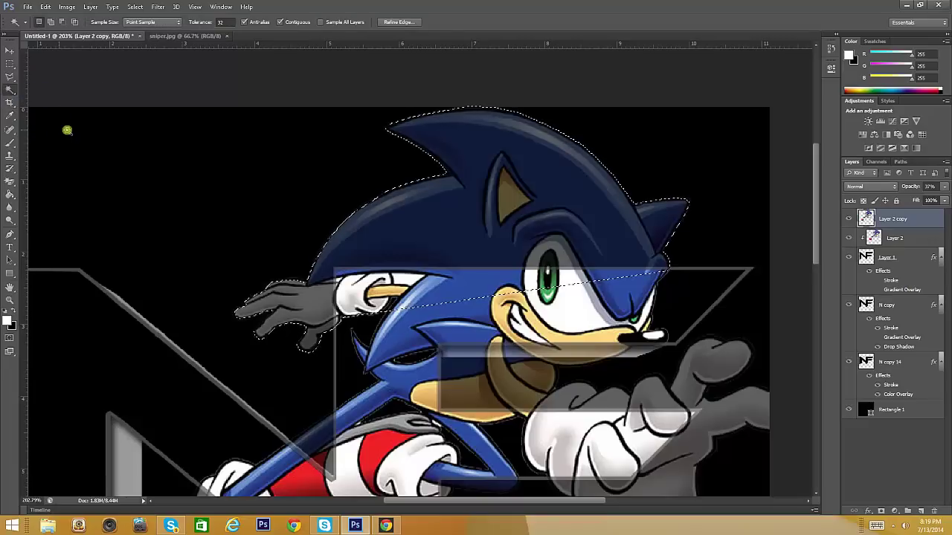
{"action": "right_click", "coordinate": [481, 235]}
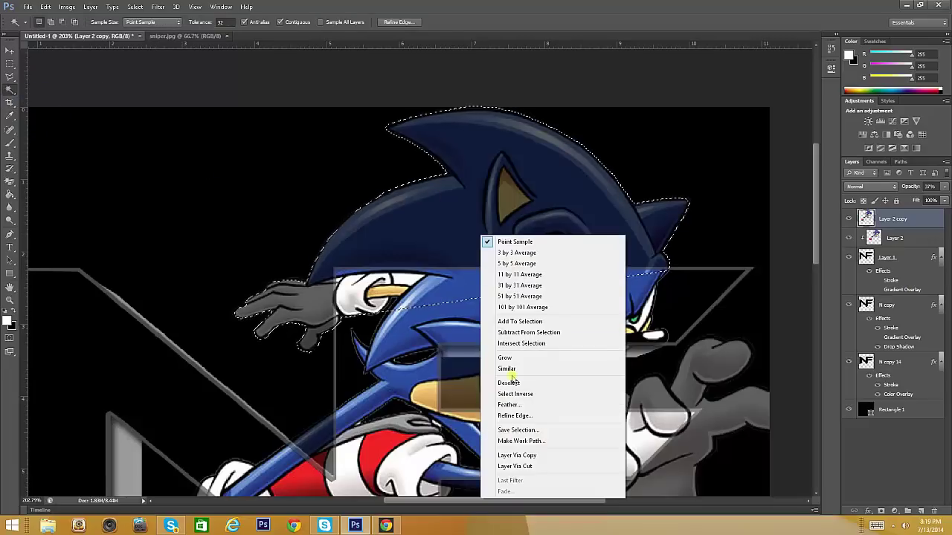
{"action": "left_click", "coordinate": [517, 467]}
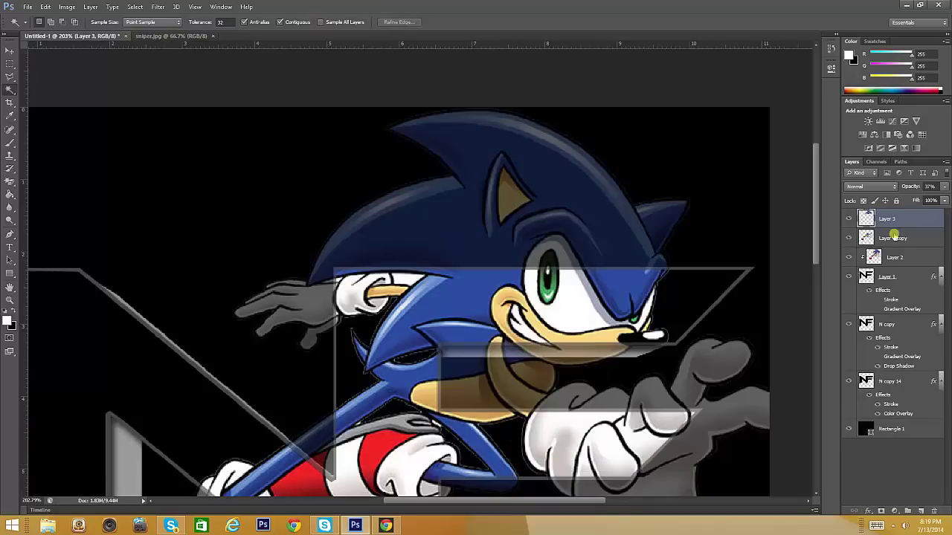
- Delete the faded Layer 2 copy layer
{"action": "left_click", "coordinate": [895, 236]}
{"action": "right_click", "coordinate": [894, 236]}
{"action": "left_click", "coordinate": [788, 218]}
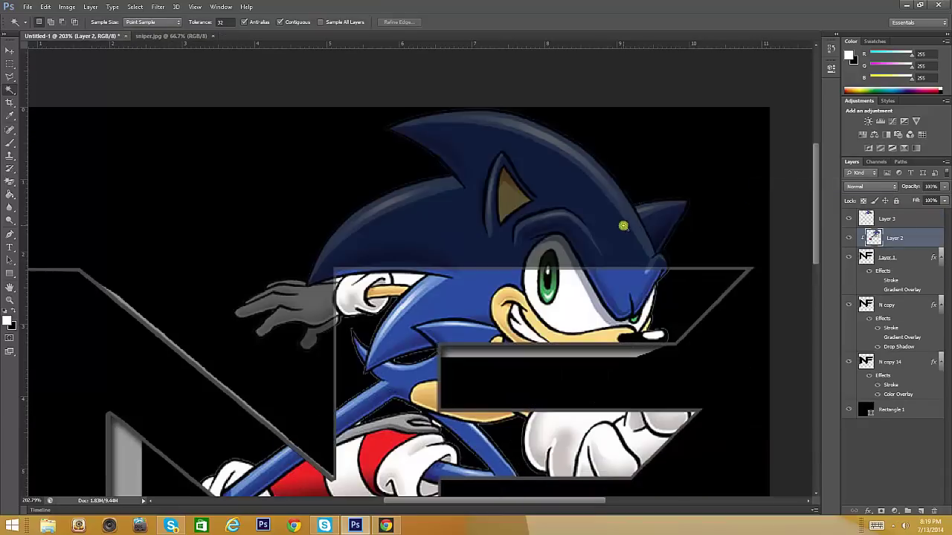
{"action": "left_click", "coordinate": [10, 301]}
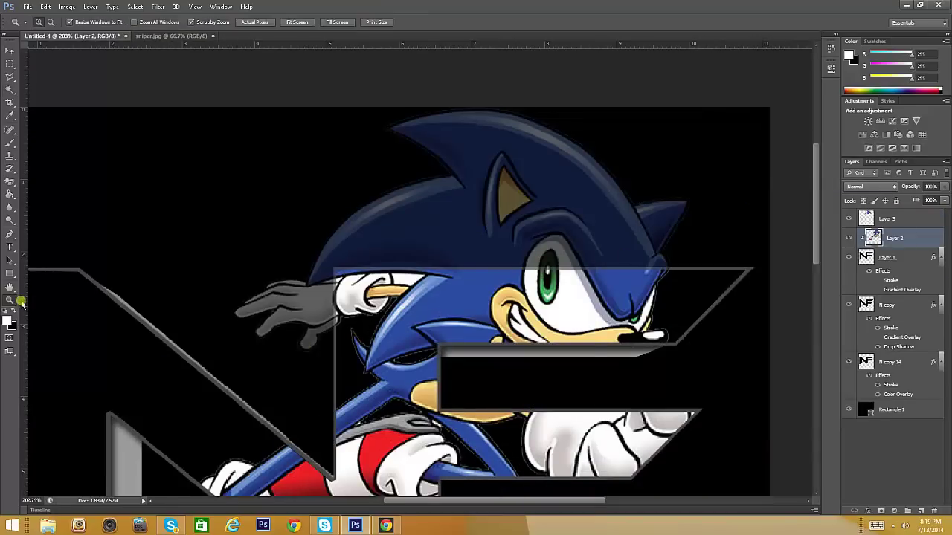
{"action": "scroll", "coordinate": [513, 282], "scroll_direction": "down", "scroll_amount": 3}
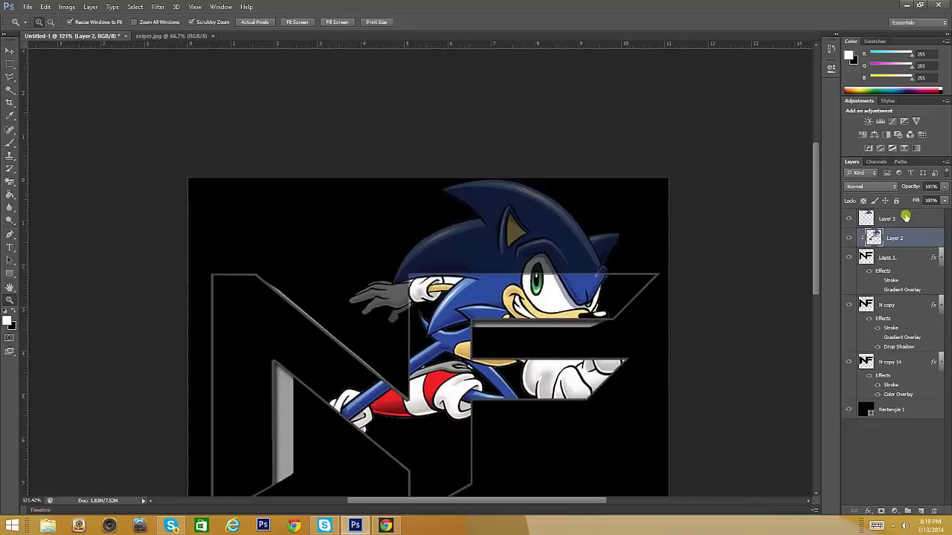
- Set Layer 3's opacity to 100% and zoom out to view the artwork
{"action": "left_click", "coordinate": [906, 218]}
{"action": "left_click_drag", "start_coordinate": [933, 193], "coordinate": [947, 194]}
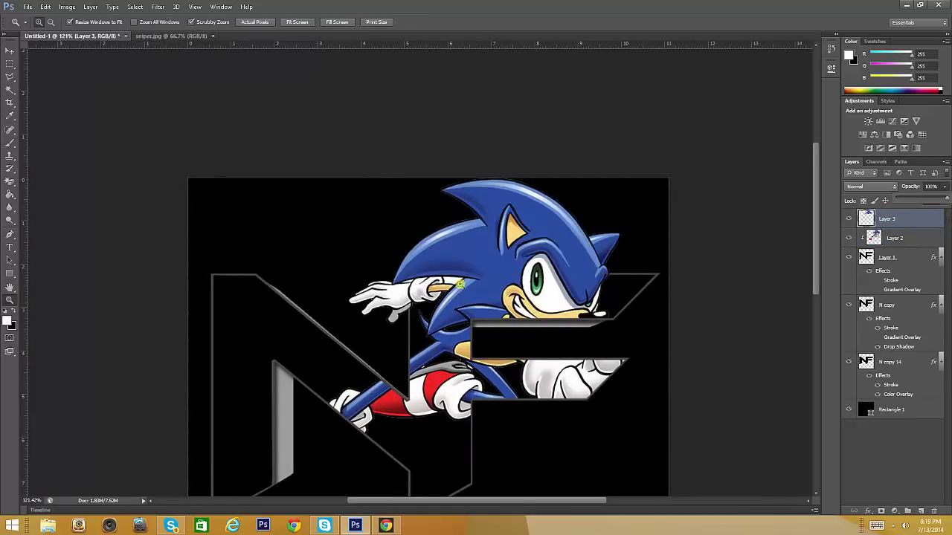
{"action": "scroll", "coordinate": [336, 269], "scroll_direction": "up", "scroll_amount": 5}
{"action": "scroll", "coordinate": [335, 268], "scroll_direction": "up", "scroll_amount": 2}
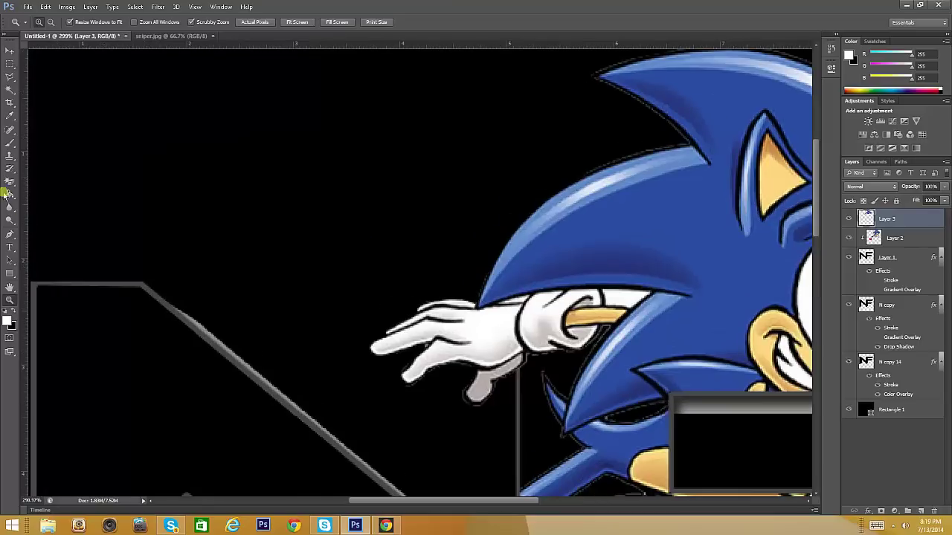
{"action": "key", "text": "w"}
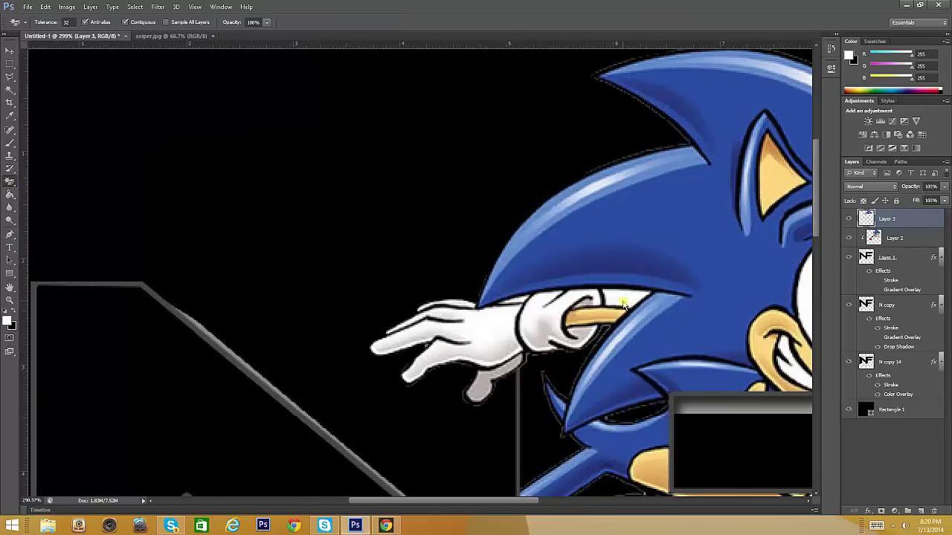
{"action": "left_click", "coordinate": [11, 305]}
{"action": "scroll", "coordinate": [356, 294], "scroll_direction": "down", "scroll_amount": 5}
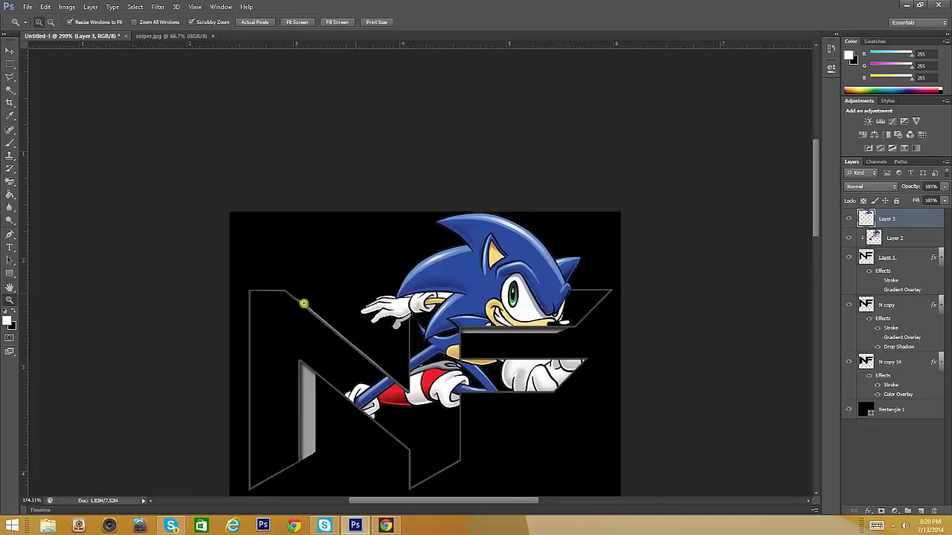
{"action": "scroll", "coordinate": [310, 301], "scroll_direction": "down", "scroll_amount": 2}
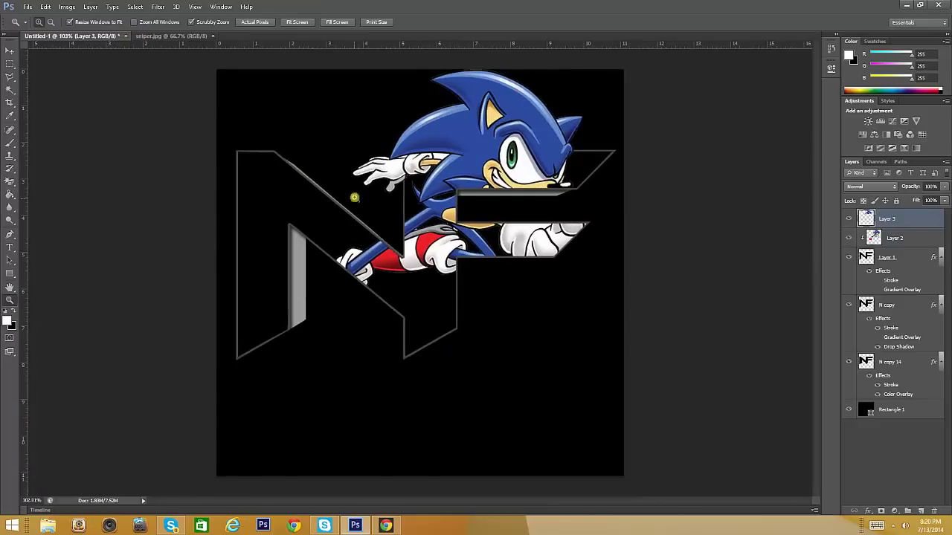
{"action": "scroll", "coordinate": [368, 195], "scroll_direction": "up", "scroll_amount": 5}
{"action": "scroll", "coordinate": [520, 223], "scroll_direction": "up", "scroll_amount": 3}
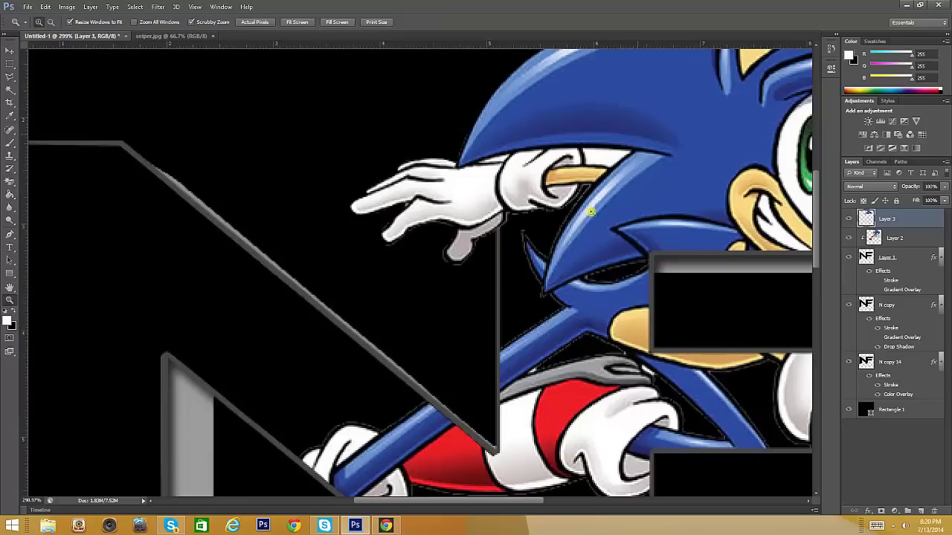
- Select the sliver beside Sonic's wrist with the Polygonal Lasso and clear it from Layer 3
{"action": "left_click", "coordinate": [11, 78]}
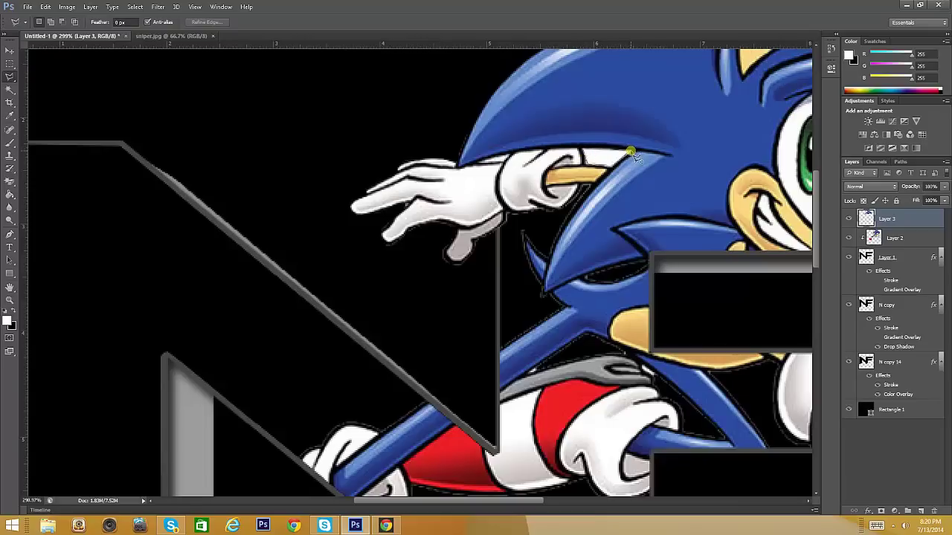
{"action": "left_click", "coordinate": [46, 6]}
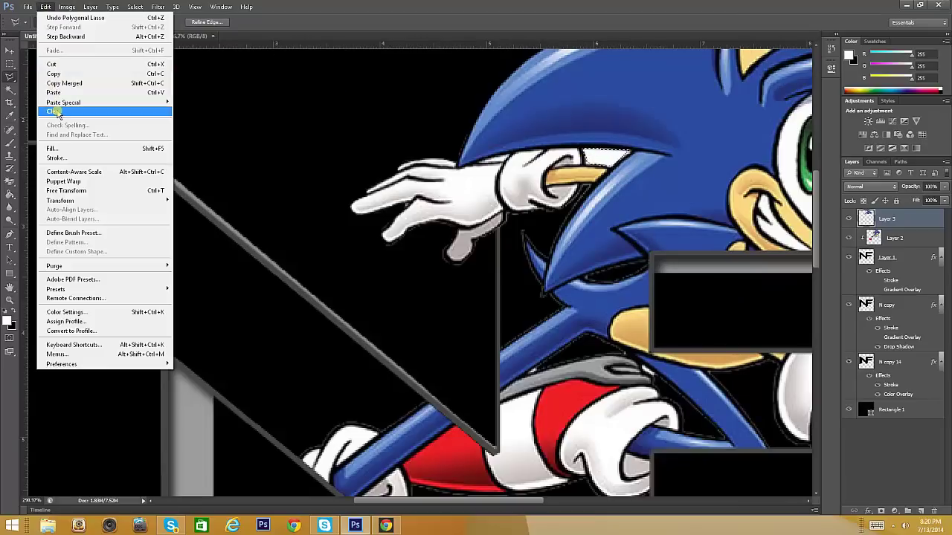
{"action": "left_click", "coordinate": [58, 113]}
{"action": "left_click", "coordinate": [45, 6]}
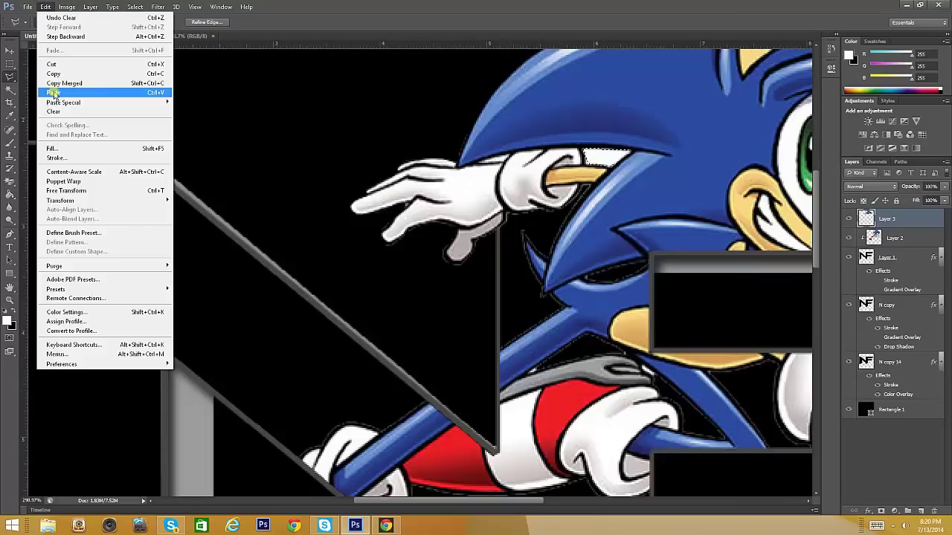
{"action": "left_click", "coordinate": [58, 113]}
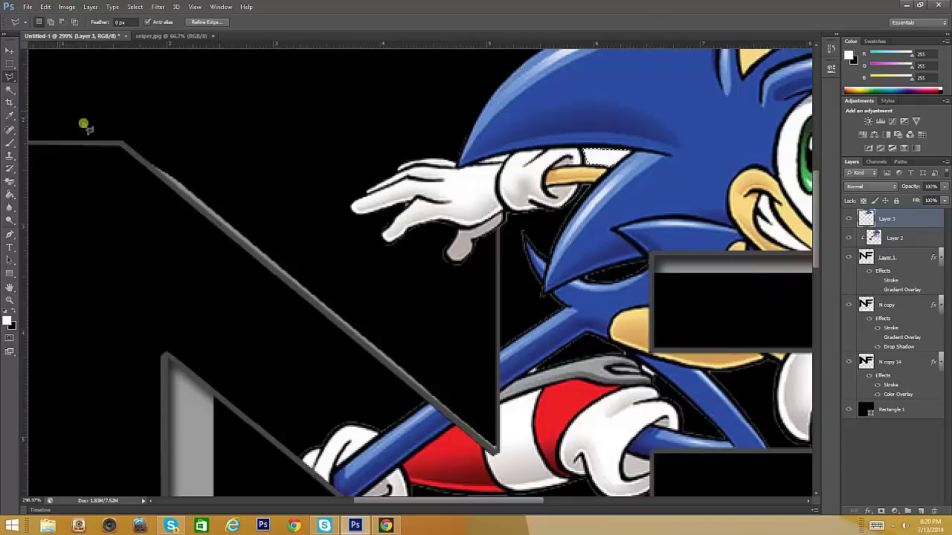
- Clear the same selected sliver from Layer 2
{"action": "left_click", "coordinate": [894, 238]}
{"action": "left_click", "coordinate": [45, 7]}
{"action": "left_click", "coordinate": [66, 113]}
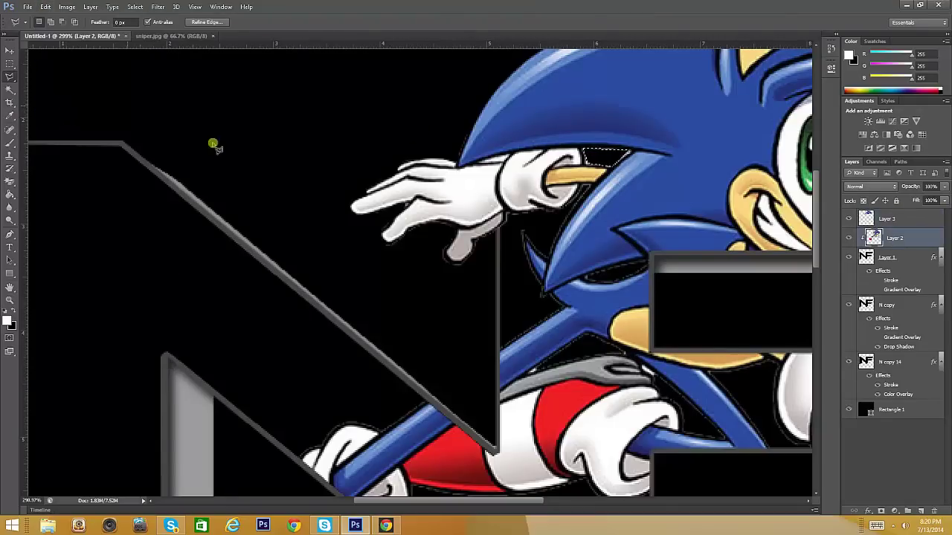
{"action": "left_click", "coordinate": [11, 65]}
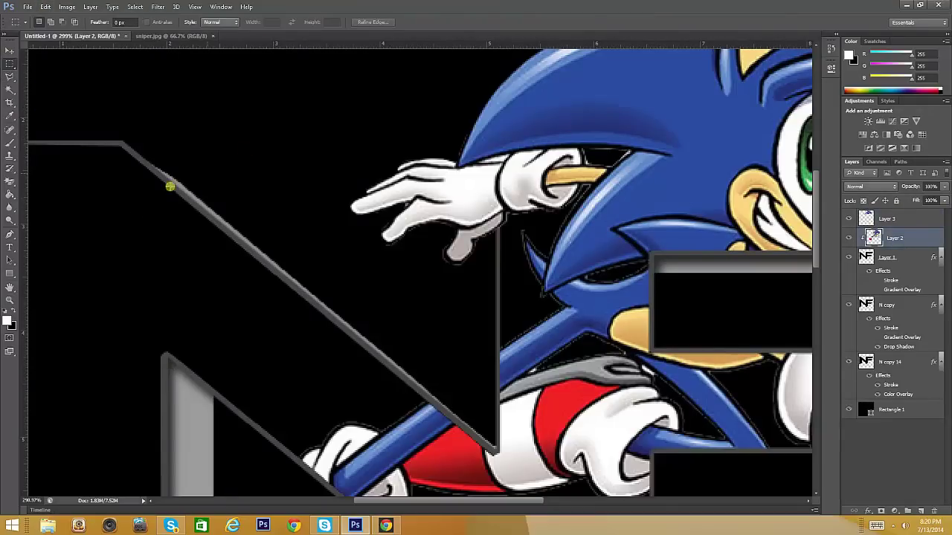
- Erase the hand where it meets the N outline with the Eraser Tool, then zoom out to the full design
{"action": "left_click", "coordinate": [10, 184]}
{"action": "right_click", "coordinate": [18, 187]}
{"action": "left_click", "coordinate": [52, 180]}
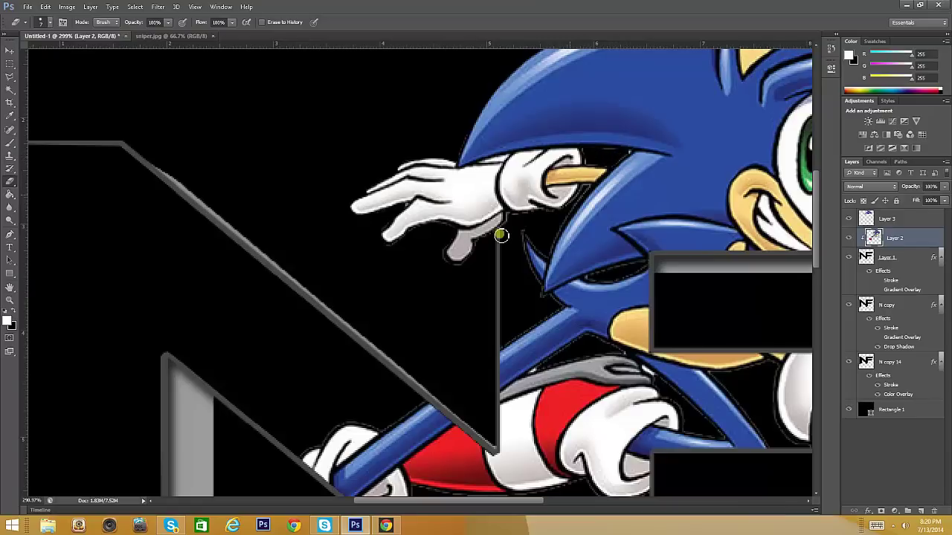
{"action": "left_click", "coordinate": [10, 300]}
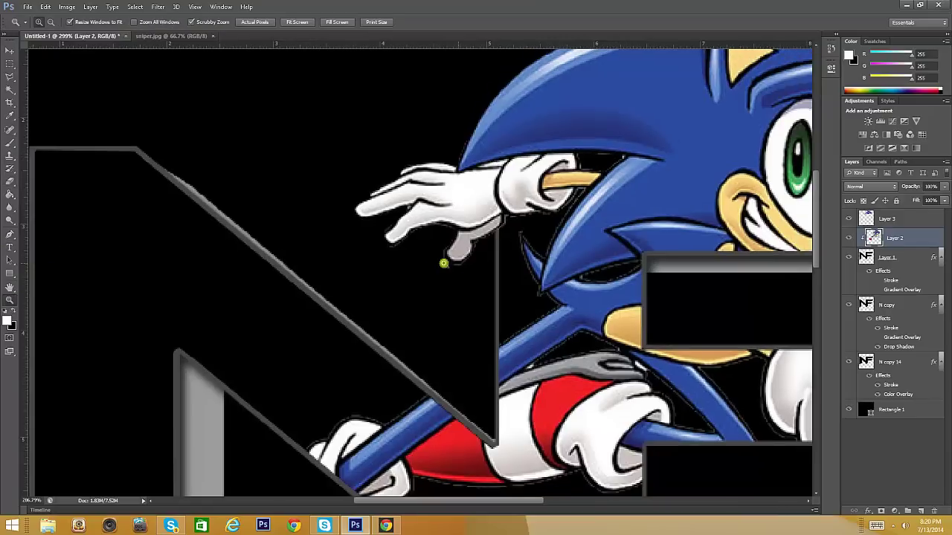
{"action": "mouse_move", "coordinate": [454, 264]}
{"action": "left_mouse_down"}
{"action": "mouse_move", "coordinate": [415, 270]}
{"action": "mouse_move", "coordinate": [405, 259]}
{"action": "left_mouse_up"}
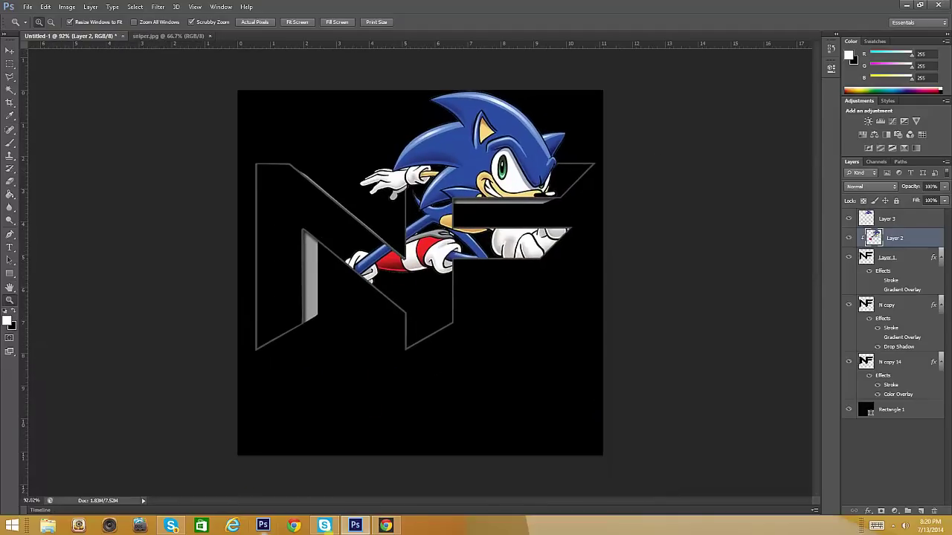
- In Chrome, replace the Sonic query with 'blue sky' and run the image search
{"action": "left_click", "coordinate": [325, 525]}
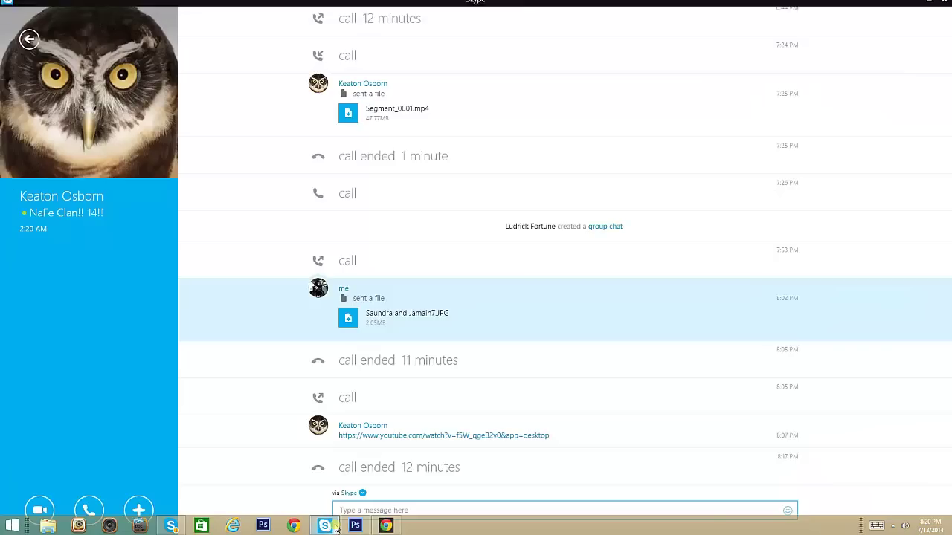
{"action": "left_click", "coordinate": [324, 525]}
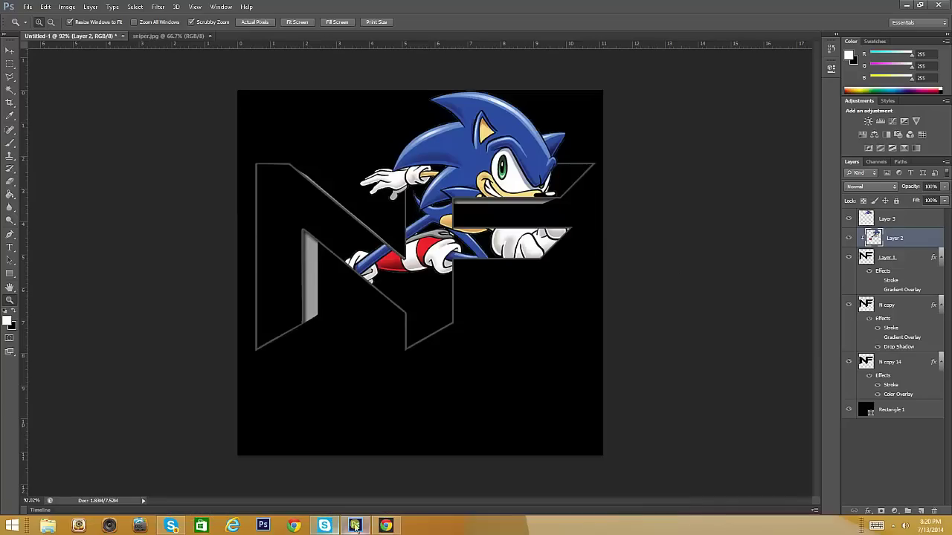
{"action": "left_click", "coordinate": [294, 525]}
{"action": "left_click", "coordinate": [511, 484]}
{"action": "scroll", "coordinate": [512, 446], "scroll_direction": "up", "scroll_amount": 5}
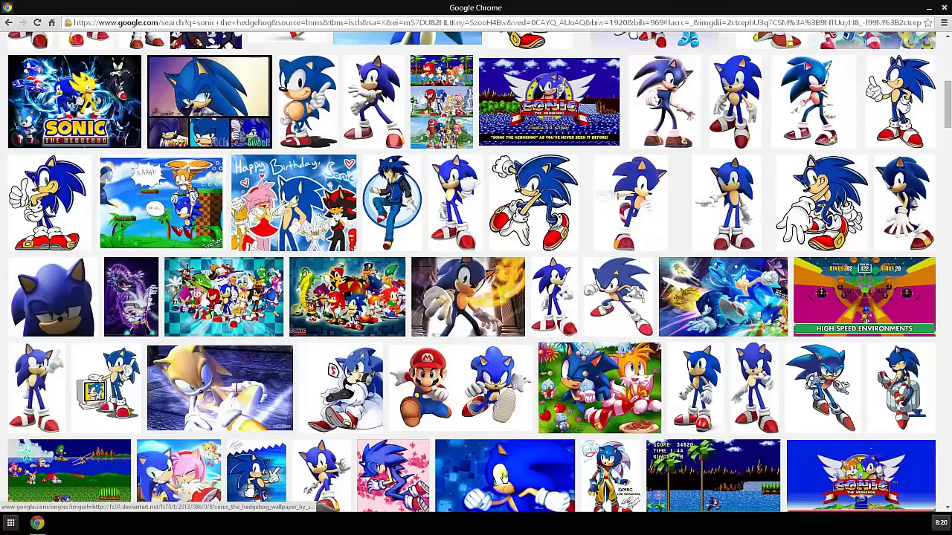
{"action": "scroll", "coordinate": [447, 409], "scroll_direction": "up", "scroll_amount": 5}
{"action": "scroll", "coordinate": [416, 387], "scroll_direction": "up", "scroll_amount": 5}
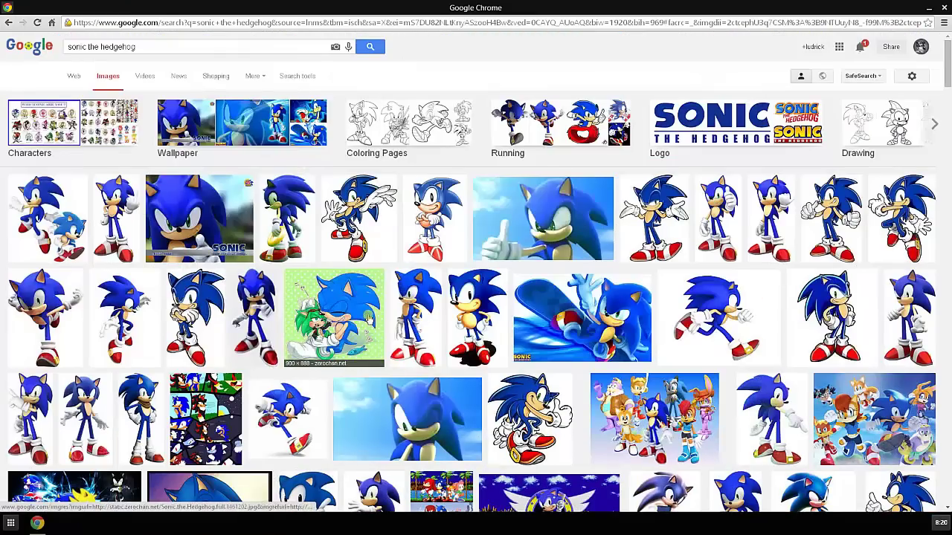
{"action": "scroll", "coordinate": [396, 369], "scroll_direction": "down", "scroll_amount": 5}
{"action": "scroll", "coordinate": [372, 328], "scroll_direction": "down", "scroll_amount": 5}
{"action": "scroll", "coordinate": [367, 318], "scroll_direction": "down", "scroll_amount": 5}
{"action": "scroll", "coordinate": [367, 318], "scroll_direction": "up", "scroll_amount": 5}
{"action": "scroll", "coordinate": [367, 318], "scroll_direction": "up", "scroll_amount": 5}
{"action": "scroll", "coordinate": [297, 260], "scroll_direction": "up", "scroll_amount": 5}
{"action": "scroll", "coordinate": [223, 186], "scroll_direction": "up", "scroll_amount": 3}
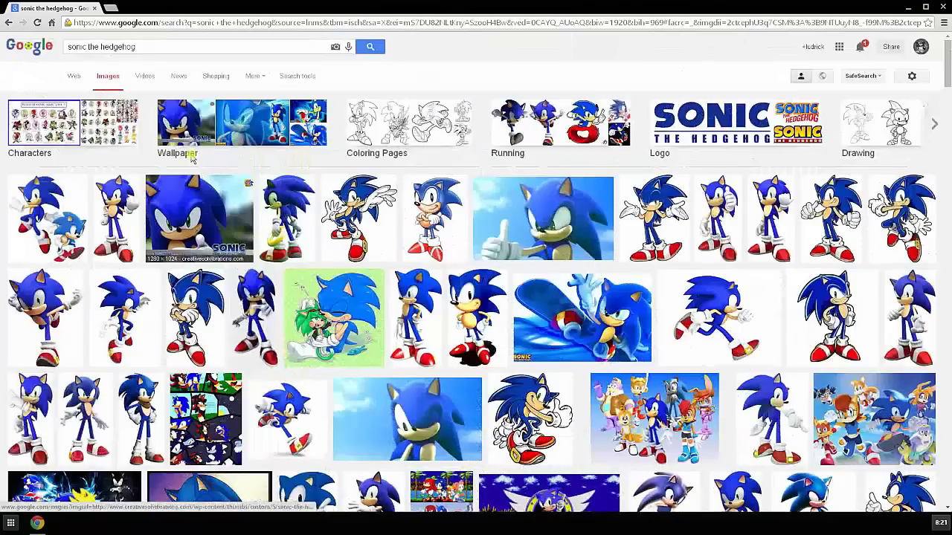
{"action": "left_click", "coordinate": [160, 47]}
{"action": "key", "text": "ctrl+a"}
{"action": "type", "text": "b"}
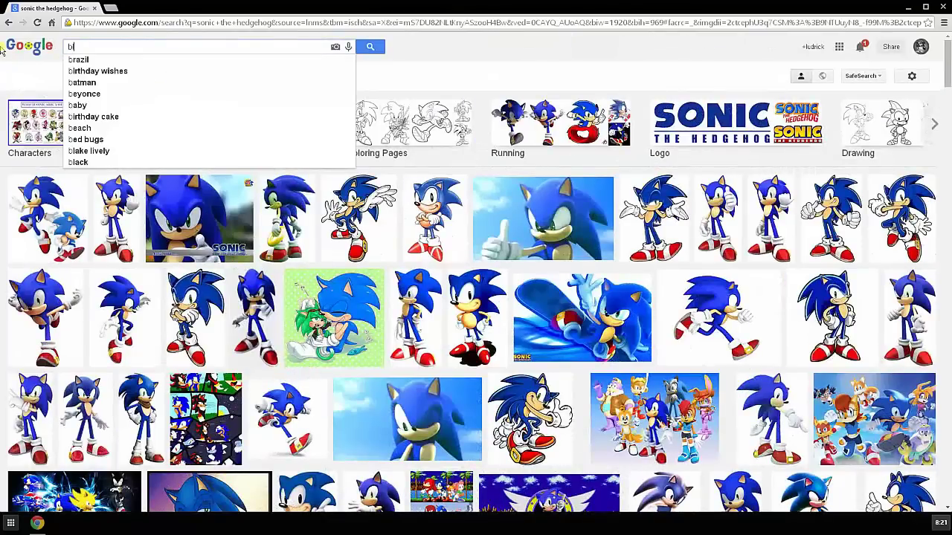
{"action": "type", "text": "lue sky"}
{"action": "key", "text": "Return"}
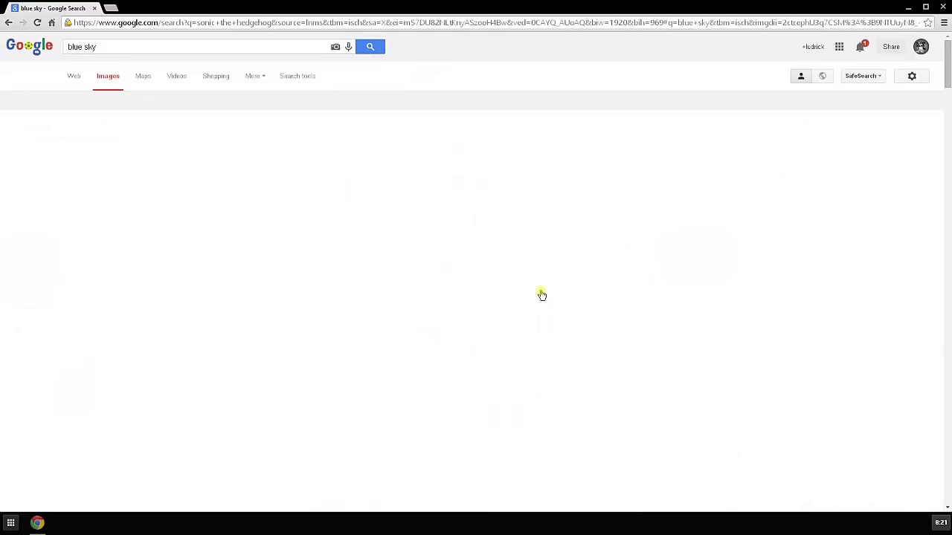
{"action": "scroll", "coordinate": [374, 301], "scroll_direction": "down", "scroll_amount": 3}
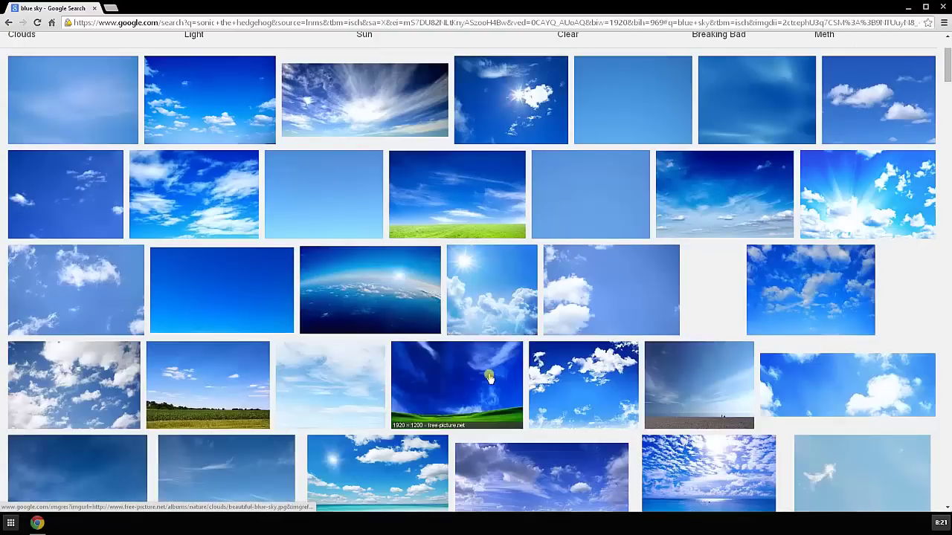
{"action": "scroll", "coordinate": [446, 335], "scroll_direction": "down", "scroll_amount": 3}
{"action": "scroll", "coordinate": [489, 378], "scroll_direction": "down", "scroll_amount": 3}
{"action": "scroll", "coordinate": [489, 377], "scroll_direction": "down", "scroll_amount": 2}
{"action": "scroll", "coordinate": [489, 378], "scroll_direction": "down", "scroll_amount": 2}
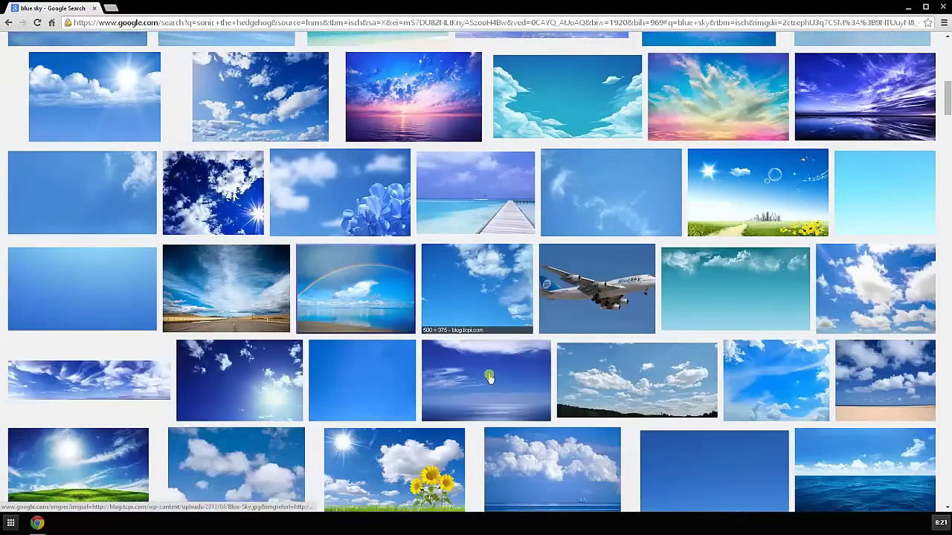
{"action": "scroll", "coordinate": [490, 377], "scroll_direction": "down", "scroll_amount": 2}
{"action": "scroll", "coordinate": [489, 377], "scroll_direction": "down", "scroll_amount": 2}
{"action": "scroll", "coordinate": [489, 378], "scroll_direction": "down", "scroll_amount": 2}
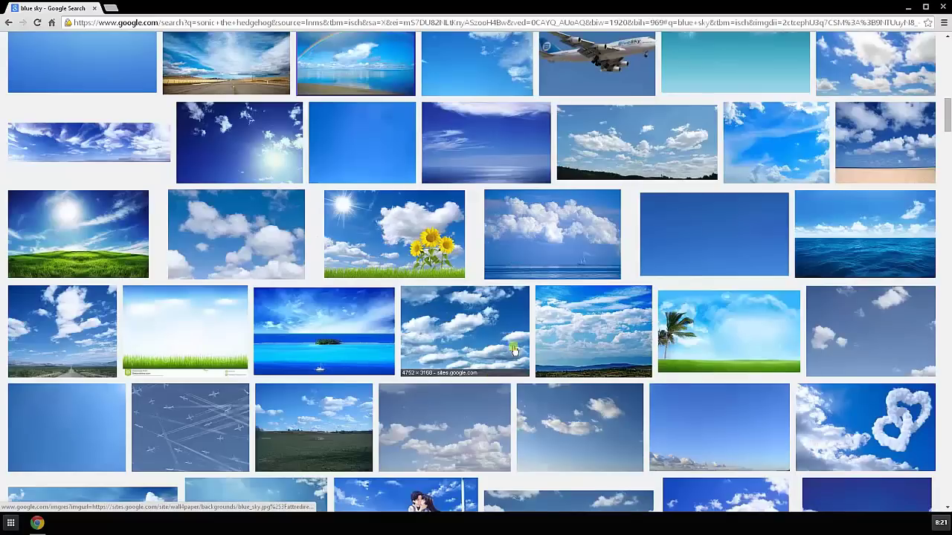
{"action": "scroll", "coordinate": [489, 378], "scroll_direction": "up", "scroll_amount": 3}
{"action": "scroll", "coordinate": [489, 378], "scroll_direction": "up", "scroll_amount": 4}
{"action": "scroll", "coordinate": [446, 297], "scroll_direction": "up", "scroll_amount": 4}
- Replace the blue sky query with a Google image search for 'sonic wallpaper'
{"action": "left_click", "coordinate": [159, 46]}
{"action": "triple_click", "coordinate": [81, 46]}
{"action": "type", "text": "sp"}
{"action": "type", "text": "nice wallpa"}
{"action": "type", "text": "per"}
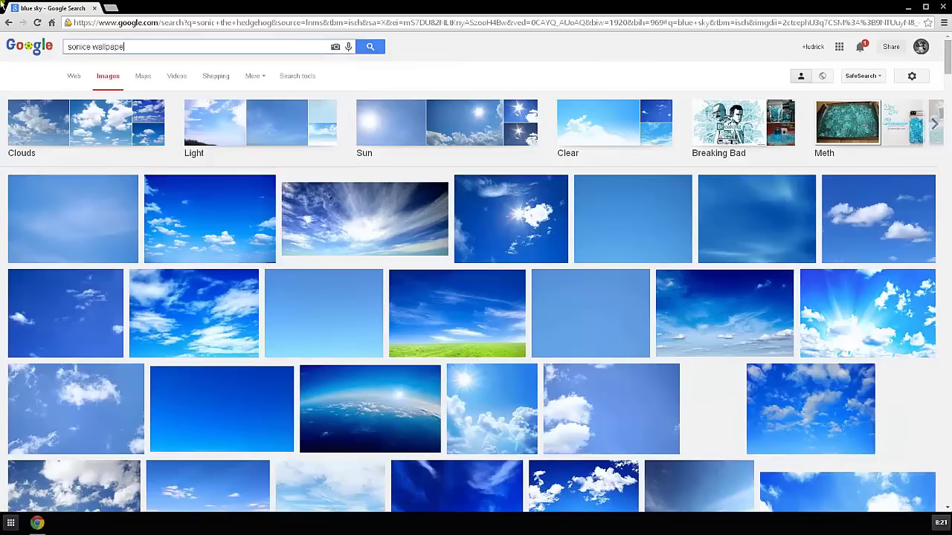
{"action": "key", "text": "Return"}
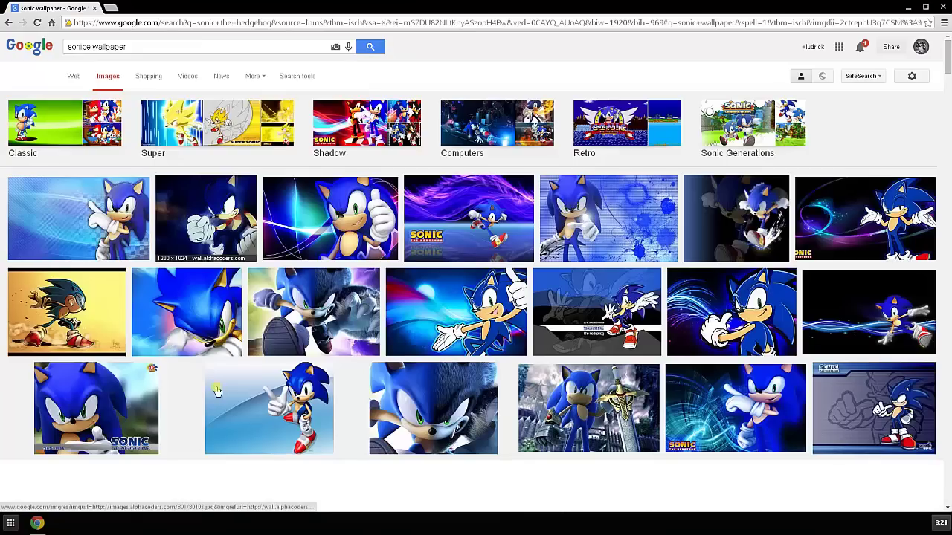
{"action": "scroll", "coordinate": [259, 350], "scroll_direction": "down", "scroll_amount": 3}
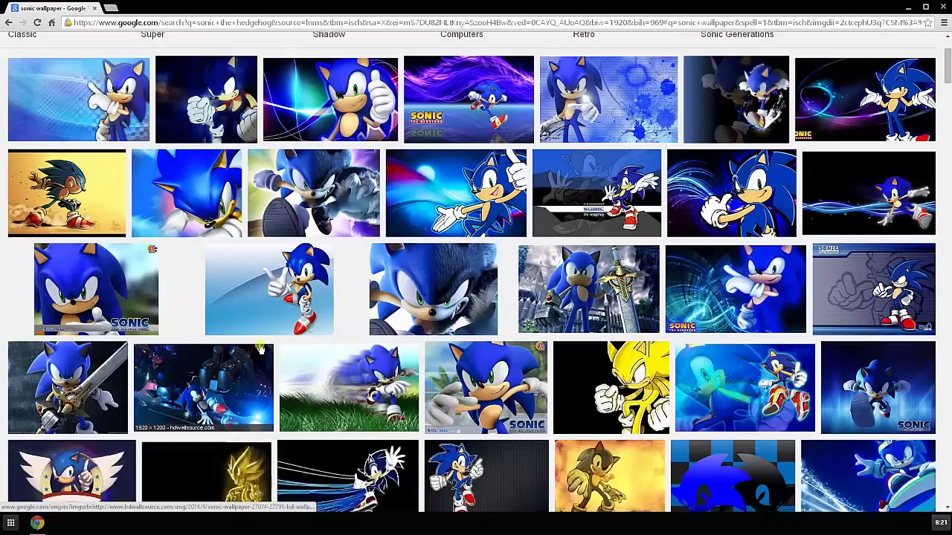
{"action": "scroll", "coordinate": [259, 349], "scroll_direction": "down", "scroll_amount": 3}
{"action": "scroll", "coordinate": [259, 350], "scroll_direction": "up", "scroll_amount": 2}
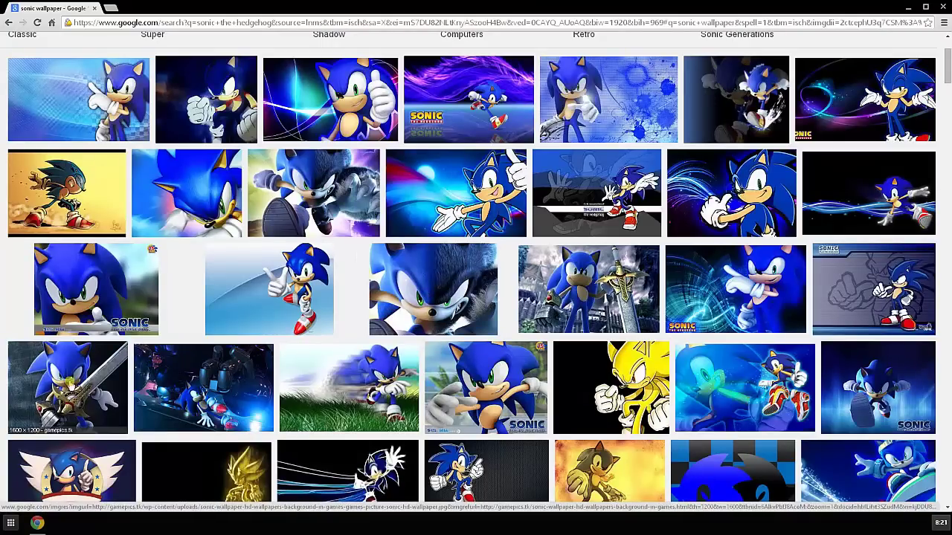
{"action": "scroll", "coordinate": [69, 376], "scroll_direction": "down", "scroll_amount": 1}
{"action": "scroll", "coordinate": [69, 375], "scroll_direction": "down", "scroll_amount": 1}
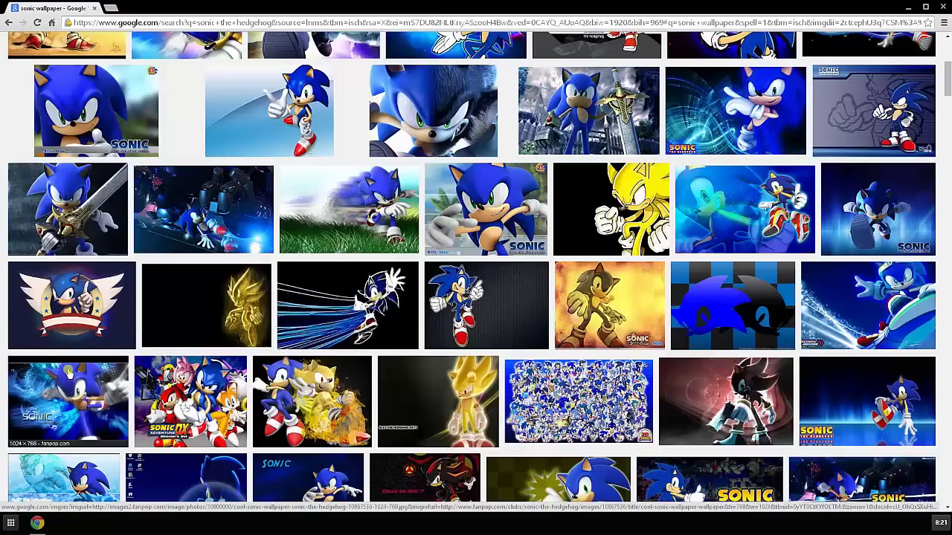
{"action": "scroll", "coordinate": [70, 375], "scroll_direction": "down", "scroll_amount": 1}
{"action": "scroll", "coordinate": [70, 376], "scroll_direction": "up", "scroll_amount": 1}
{"action": "scroll", "coordinate": [70, 376], "scroll_direction": "up", "scroll_amount": 1}
{"action": "scroll", "coordinate": [70, 376], "scroll_direction": "up", "scroll_amount": 1}
{"action": "scroll", "coordinate": [70, 376], "scroll_direction": "up", "scroll_amount": 1}
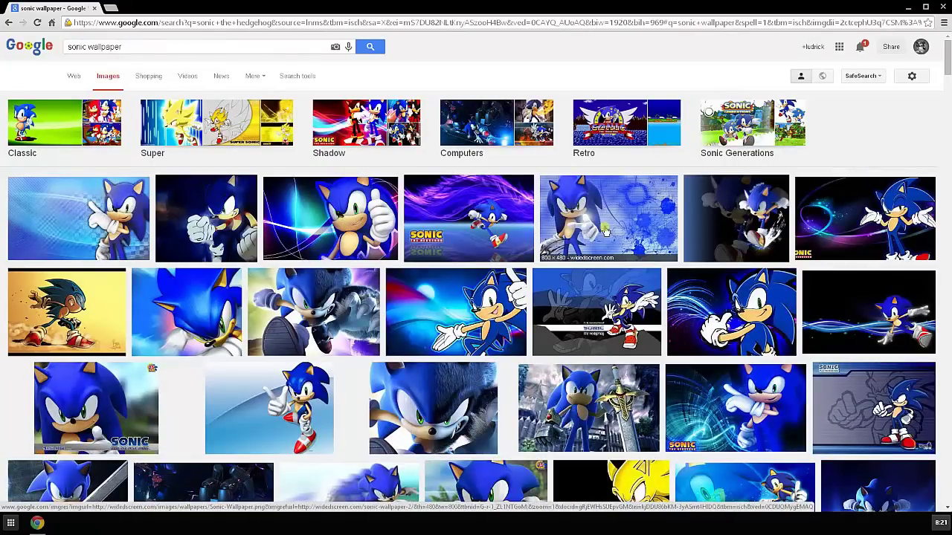
{"action": "scroll", "coordinate": [606, 230], "scroll_direction": "down", "scroll_amount": 5}
{"action": "scroll", "coordinate": [606, 230], "scroll_direction": "down", "scroll_amount": 5}
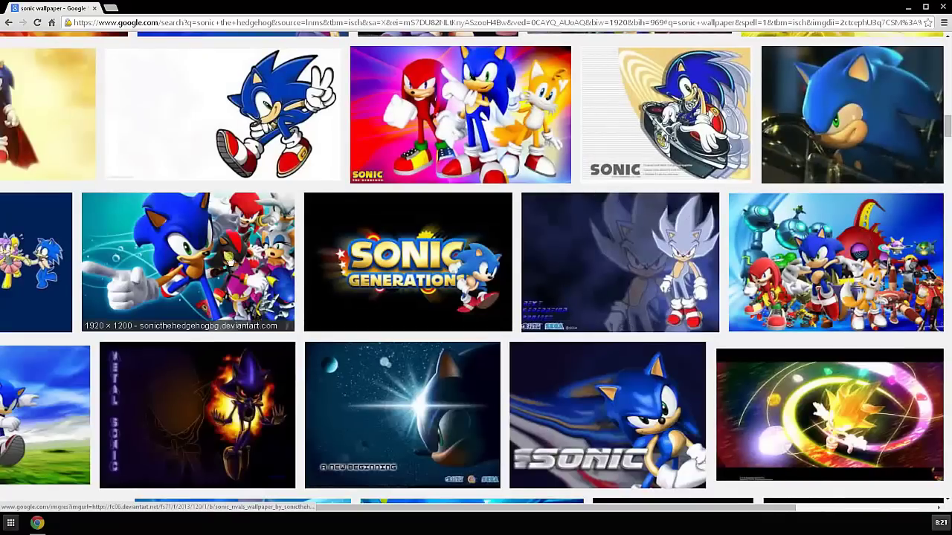
- Open the Sonic Knight result's large preview and its related sword-wielding Sonic image
{"action": "key", "text": "ctrl+minus"}
{"action": "key", "text": "ctrl+minus"}
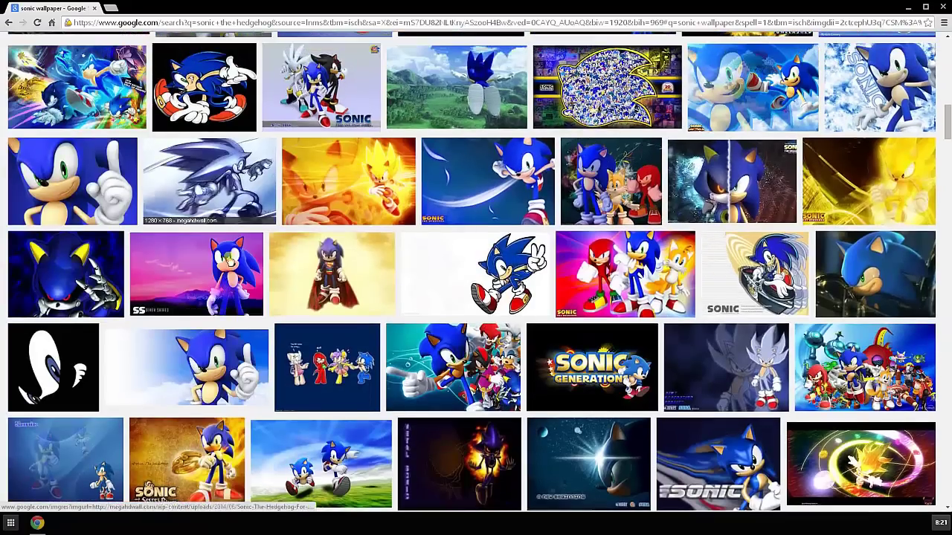
{"action": "scroll", "coordinate": [146, 264], "scroll_direction": "down", "scroll_amount": 3}
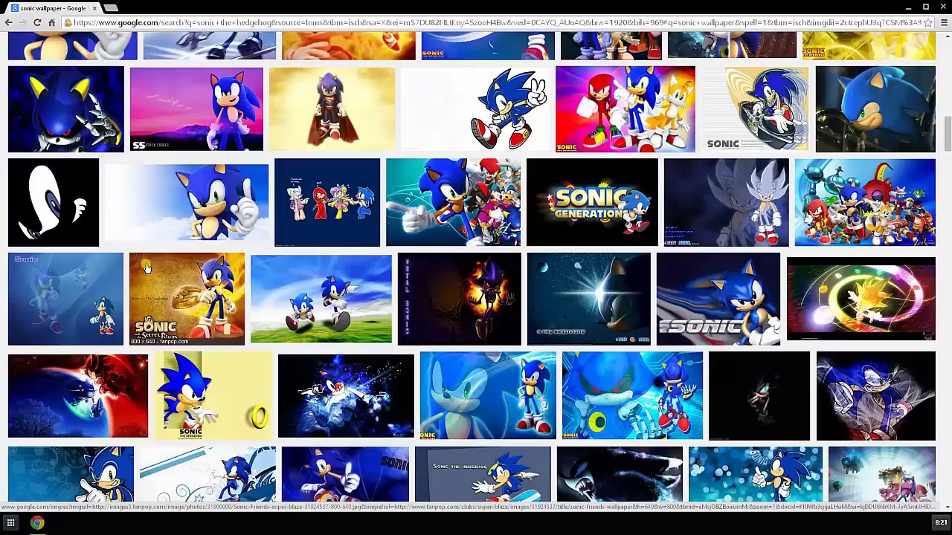
{"action": "scroll", "coordinate": [146, 267], "scroll_direction": "up", "scroll_amount": 1}
{"action": "scroll", "coordinate": [146, 266], "scroll_direction": "up", "scroll_amount": 1}
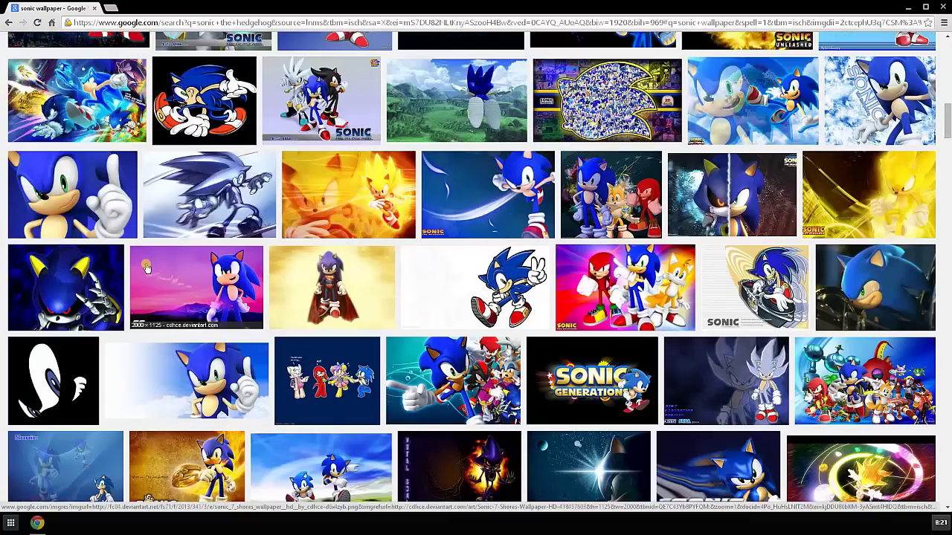
{"action": "scroll", "coordinate": [146, 266], "scroll_direction": "up", "scroll_amount": 2}
{"action": "scroll", "coordinate": [146, 266], "scroll_direction": "up", "scroll_amount": 1}
{"action": "scroll", "coordinate": [146, 267], "scroll_direction": "up", "scroll_amount": 2}
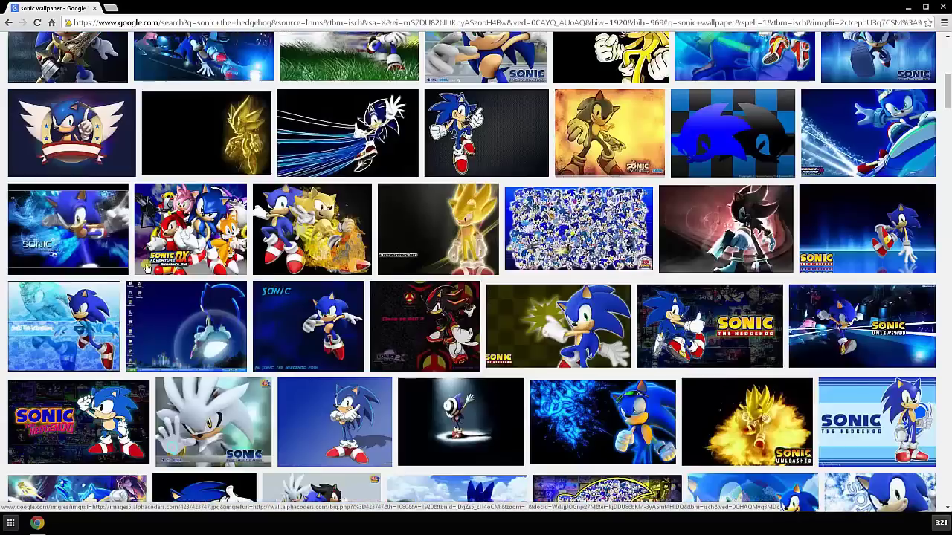
{"action": "scroll", "coordinate": [145, 266], "scroll_direction": "up", "scroll_amount": 1}
{"action": "scroll", "coordinate": [146, 266], "scroll_direction": "up", "scroll_amount": 1}
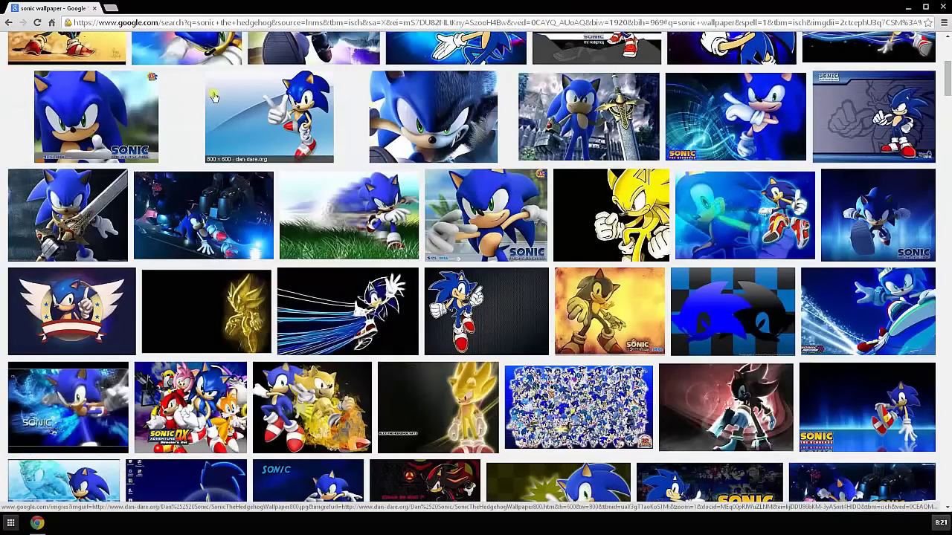
{"action": "left_click", "coordinate": [537, 86]}
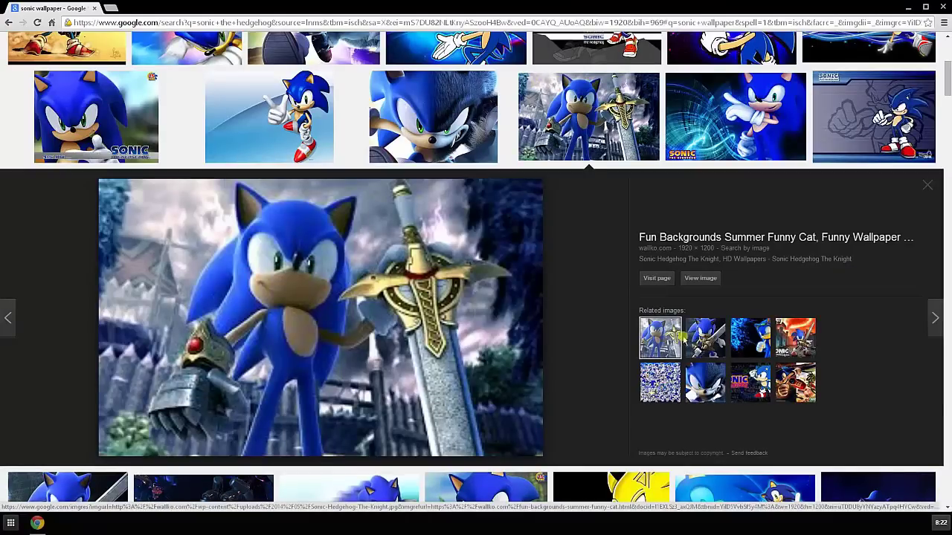
{"action": "left_click", "coordinate": [705, 339]}
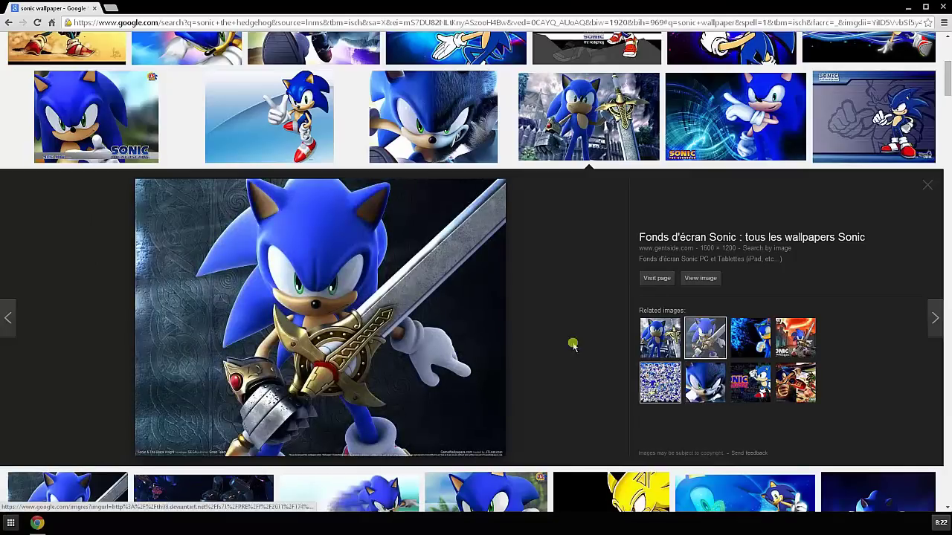
{"action": "right_click", "coordinate": [385, 286]}
- Copy the sword-wielding Sonic image and paste it into the Photoshop NF design
{"action": "left_click", "coordinate": [419, 397]}
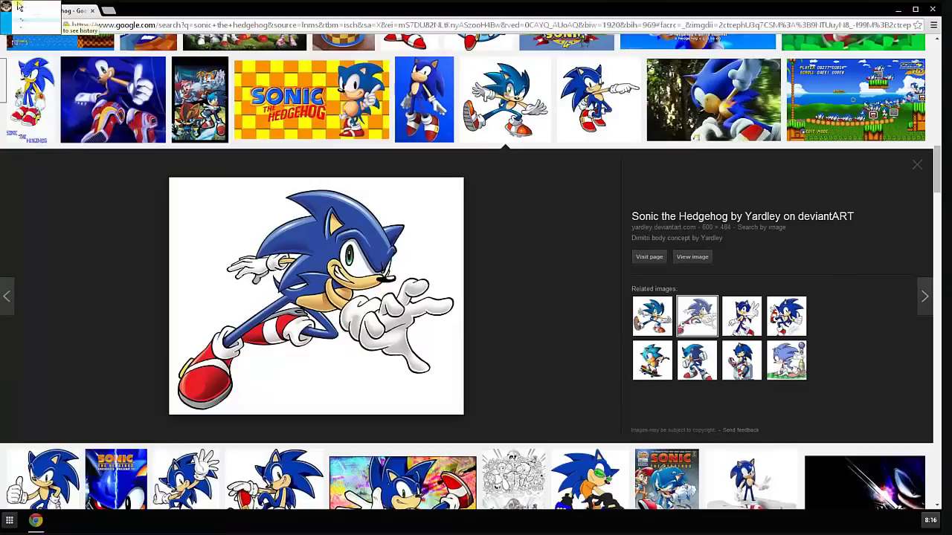
{"action": "key", "text": "alt+Tab"}
{"action": "left_click", "coordinate": [46, 6]}
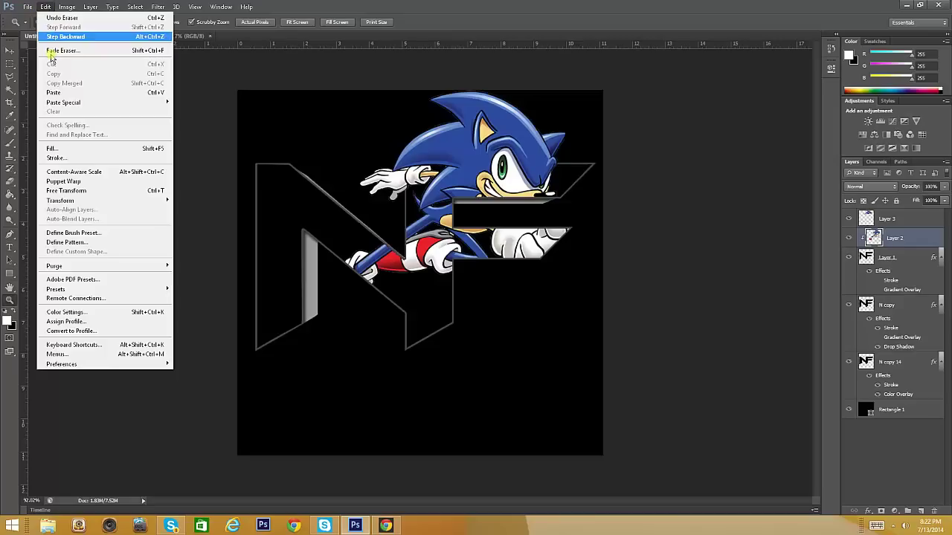
{"action": "left_click", "coordinate": [67, 88]}
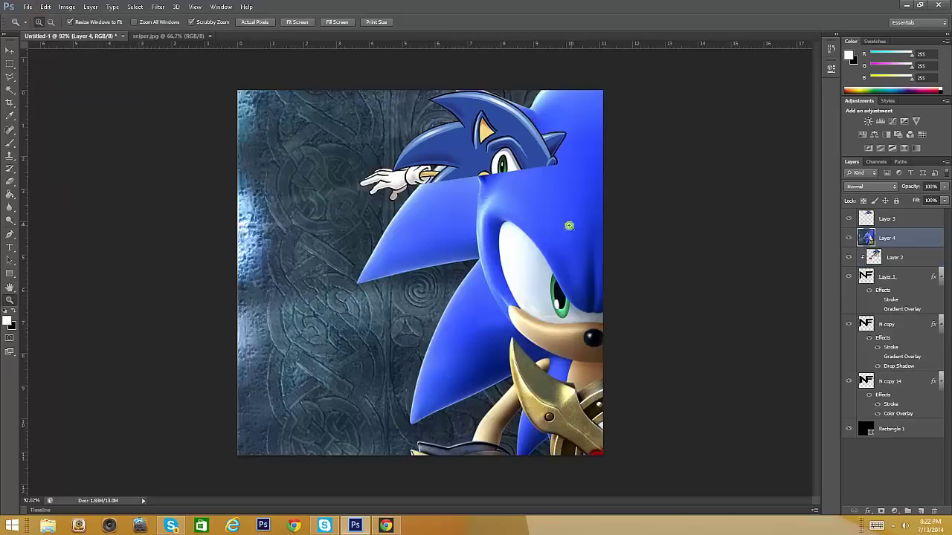
- Clip the pasted Layer 4 inside the NF letters and choose Duplicate Layer for it
{"action": "left_click_drag", "start_coordinate": [888, 238], "coordinate": [896, 259]}
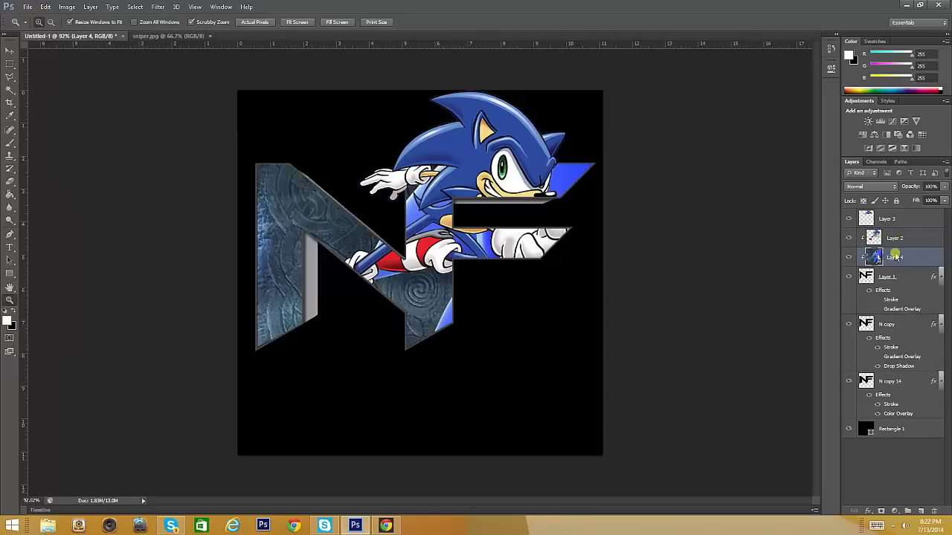
{"action": "right_click", "coordinate": [897, 257]}
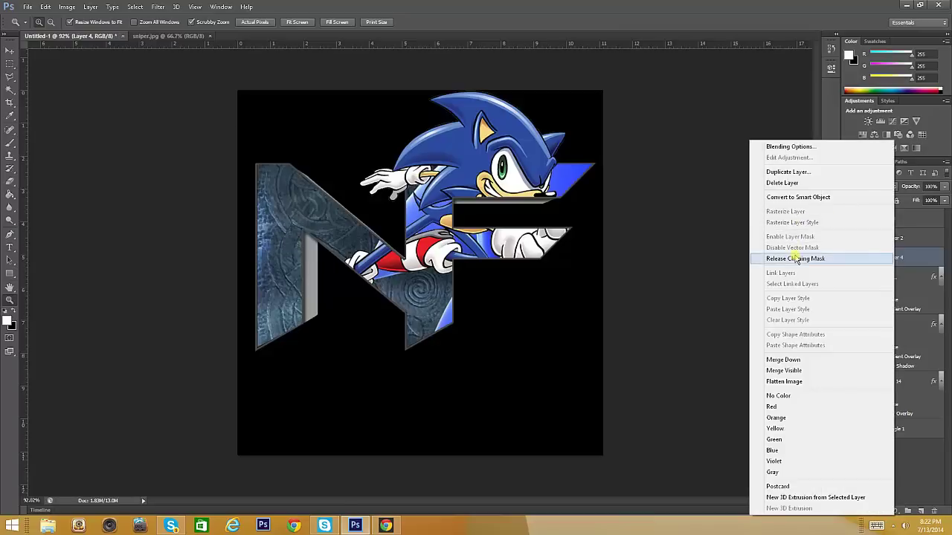
{"action": "left_click", "coordinate": [937, 257]}
{"action": "right_click", "coordinate": [936, 258]}
{"action": "left_click", "coordinate": [828, 172]}
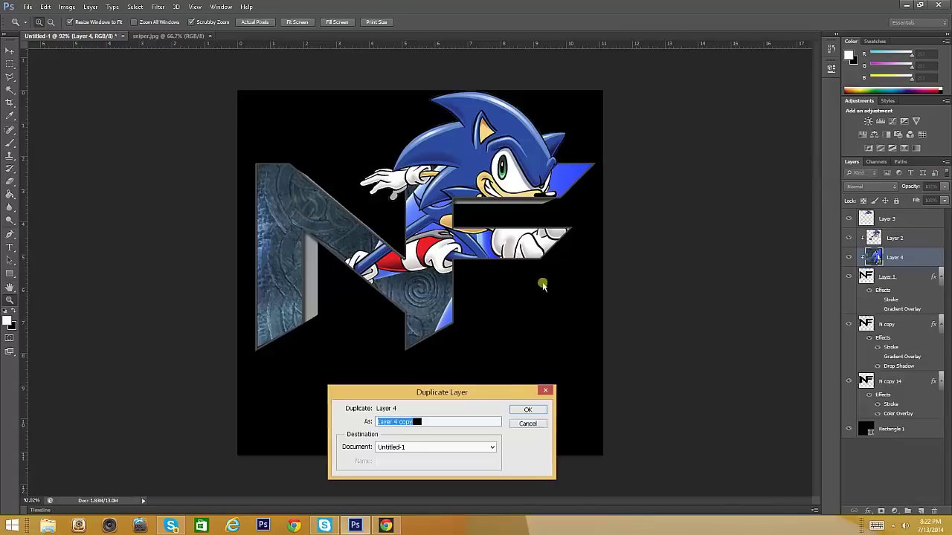
- Place the Layer 4 copy just above Rectangle 1 and shift it up and left
{"action": "left_click", "coordinate": [528, 412]}
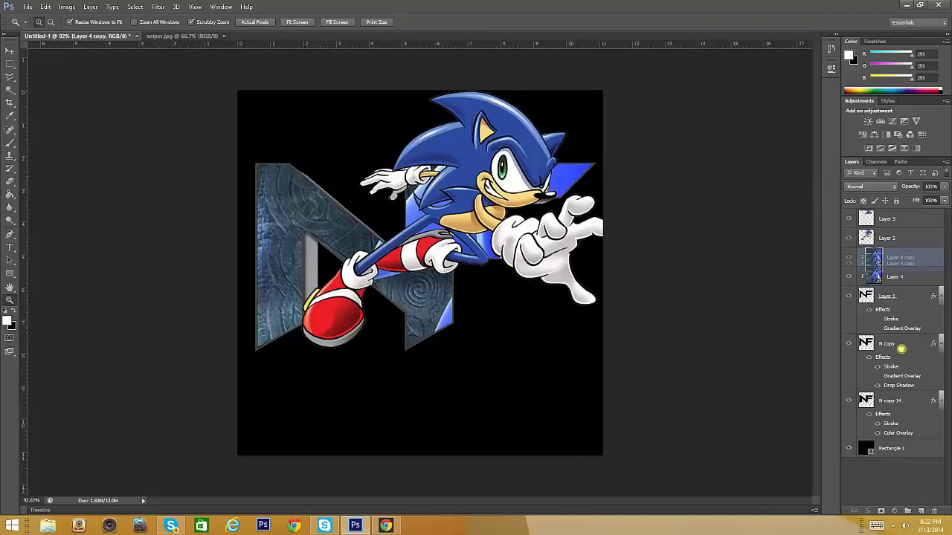
{"action": "left_click_drag", "start_coordinate": [899, 257], "coordinate": [892, 439]}
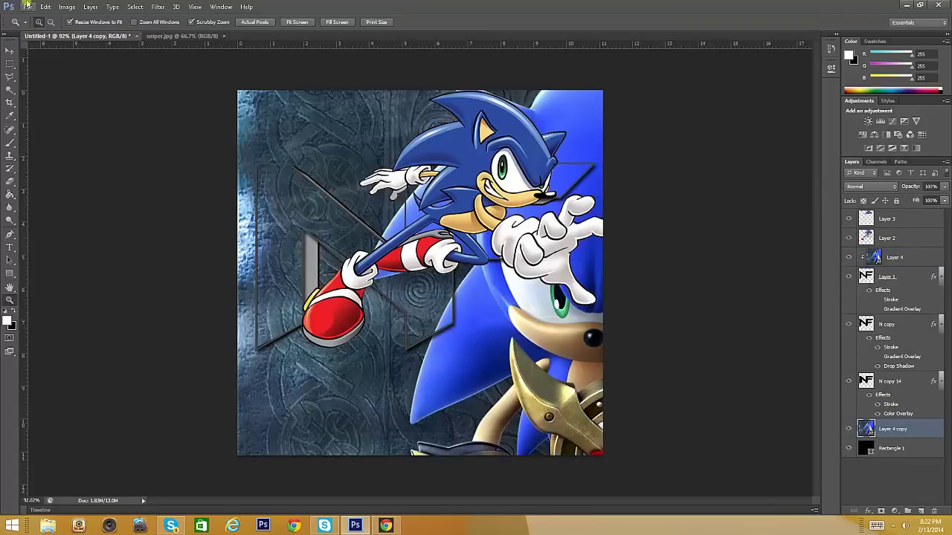
{"action": "left_click", "coordinate": [11, 51]}
{"action": "mouse_move", "coordinate": [401, 257]}
{"action": "left_mouse_down"}
{"action": "mouse_move", "coordinate": [366, 158]}
{"action": "mouse_move", "coordinate": [276, 112]}
{"action": "mouse_move", "coordinate": [119, 132]}
{"action": "mouse_move", "coordinate": [422, 147]}
{"action": "mouse_move", "coordinate": [413, 145]}
{"action": "left_mouse_up"}
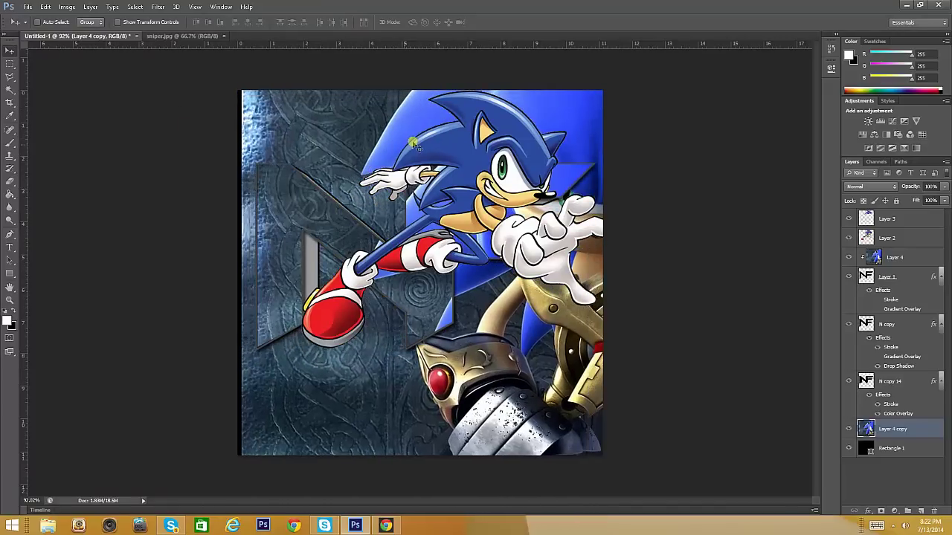
- Fade the background Sonic copy to 16% opacity and nudge it into place
{"action": "left_click", "coordinate": [943, 186]}
{"action": "left_click_drag", "start_coordinate": [938, 199], "coordinate": [909, 200]}
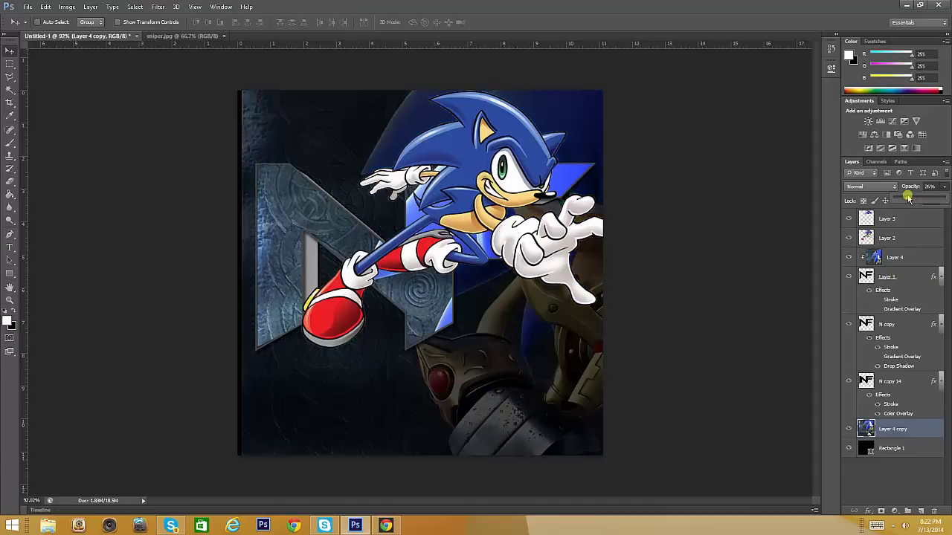
{"action": "left_click_drag", "start_coordinate": [476, 264], "coordinate": [465, 290]}
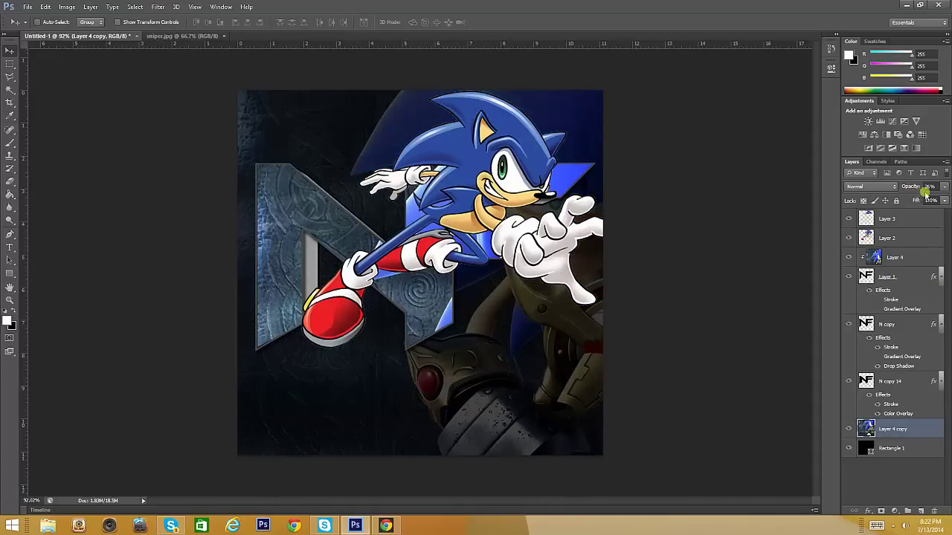
{"action": "left_click", "coordinate": [943, 187]}
{"action": "left_click_drag", "start_coordinate": [908, 200], "coordinate": [906, 200]}
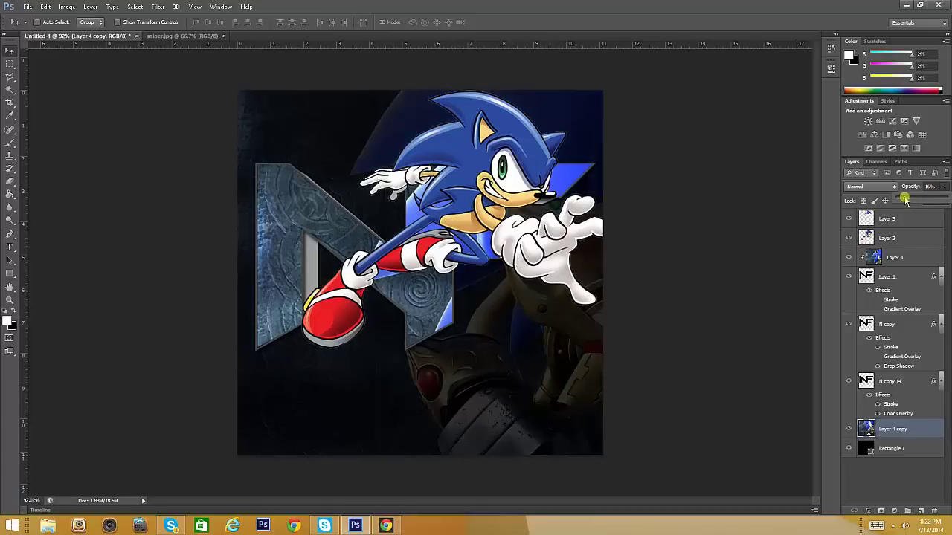
- Change the N copy layer's Stroke colour to a darker blue
{"action": "left_click", "coordinate": [9, 247]}
{"action": "key", "text": "t"}
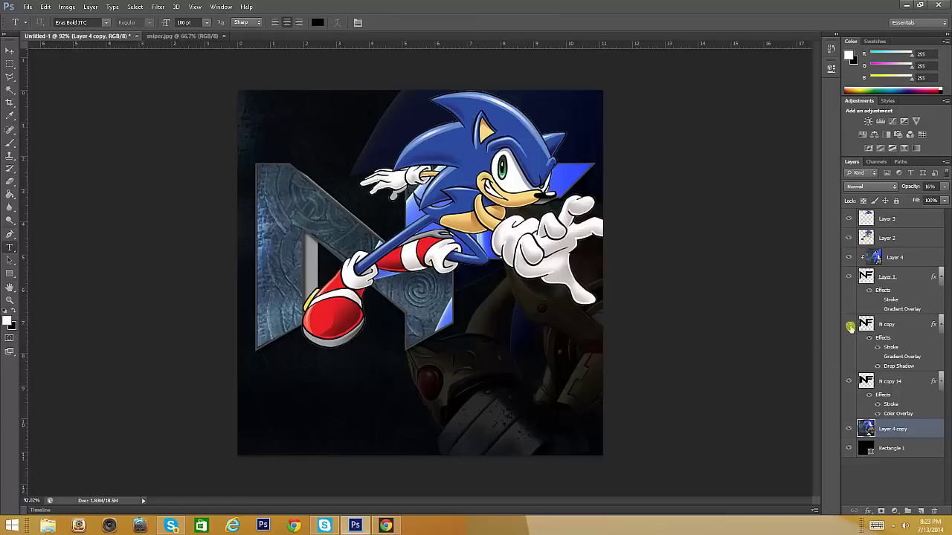
{"action": "double_click", "coordinate": [889, 323]}
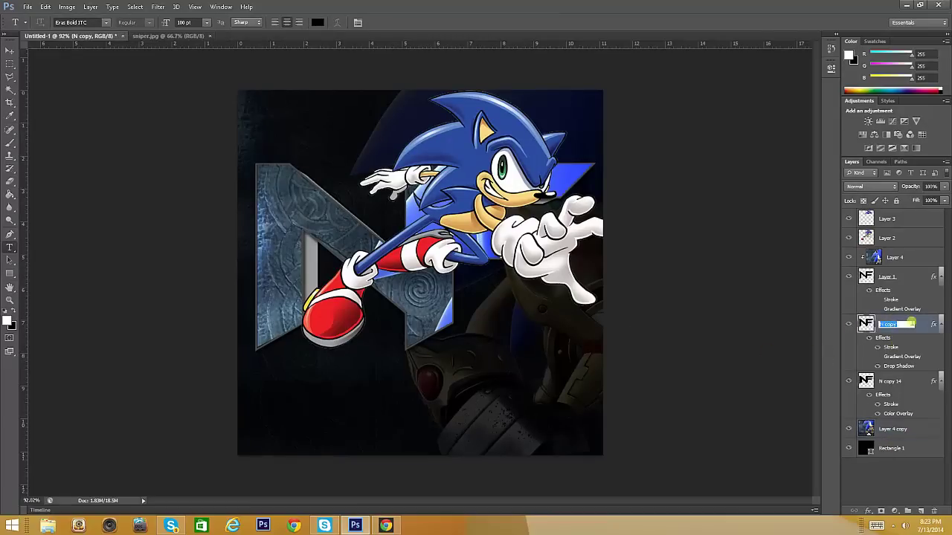
{"action": "key", "text": "Return"}
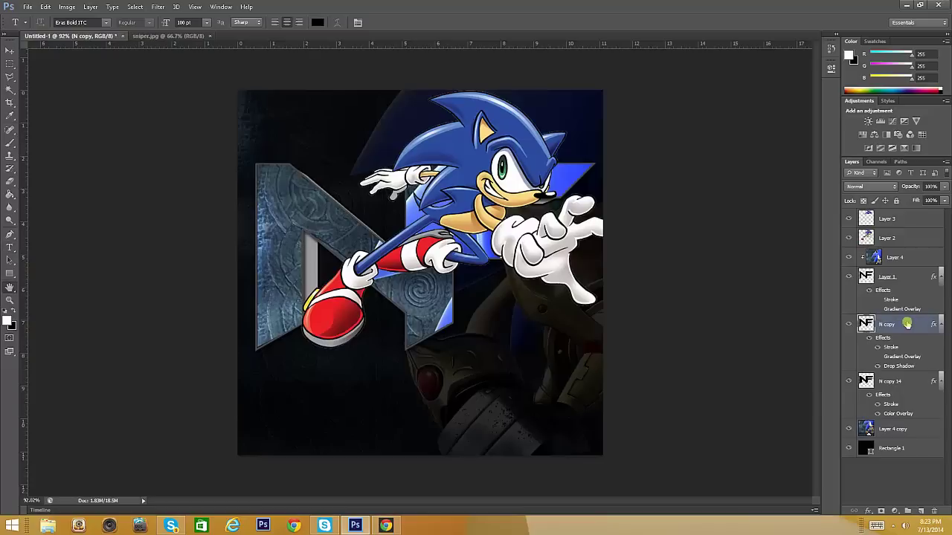
{"action": "double_click", "coordinate": [921, 324]}
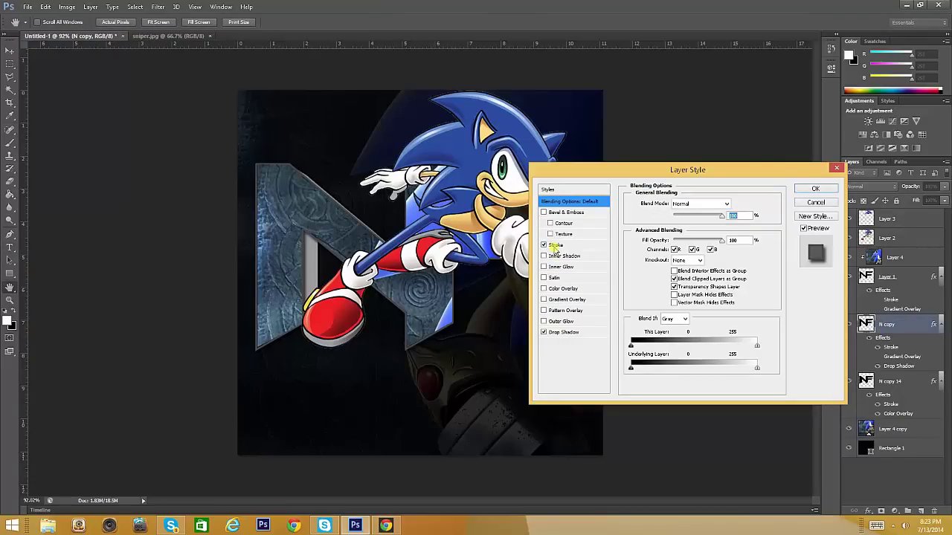
{"action": "left_click", "coordinate": [557, 244]}
{"action": "left_click", "coordinate": [657, 271]}
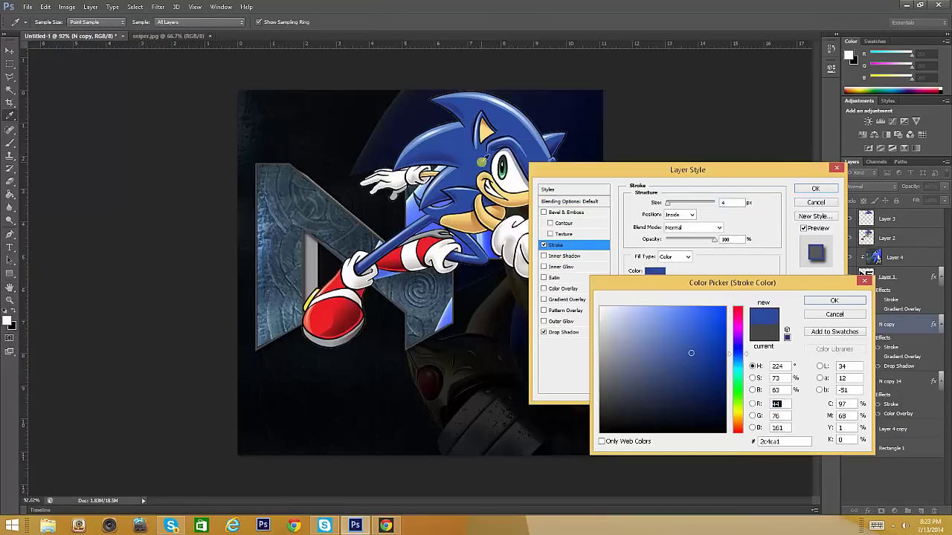
{"action": "left_click_drag", "start_coordinate": [691, 361], "coordinate": [705, 361]}
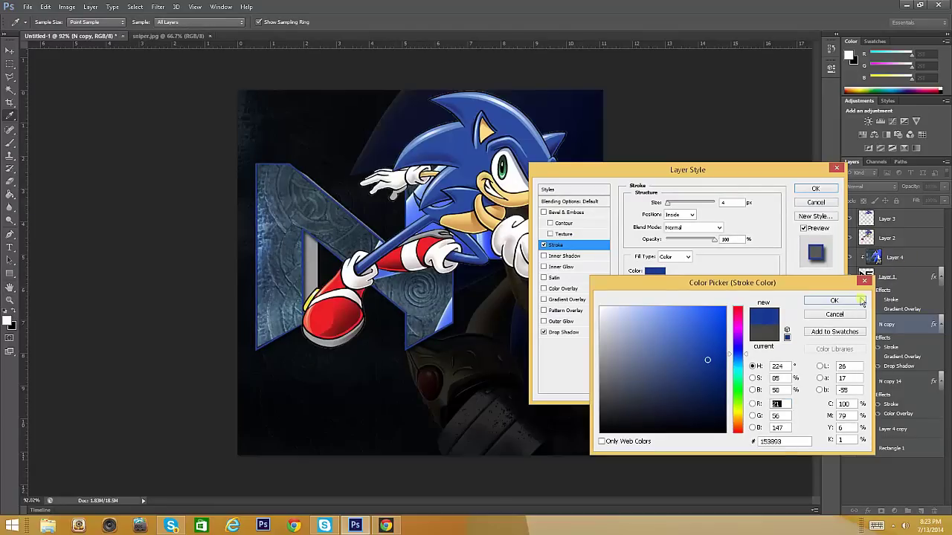
{"action": "left_click", "coordinate": [834, 300]}
{"action": "left_click", "coordinate": [818, 190]}
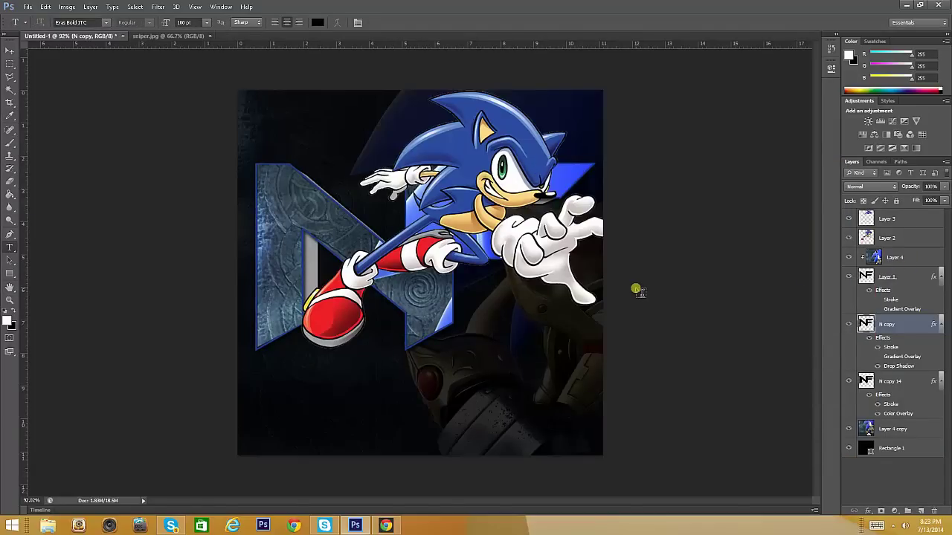
- Drag the Layer 4 Sonic image around inside the NF letters to show another part
{"action": "left_click", "coordinate": [892, 257]}
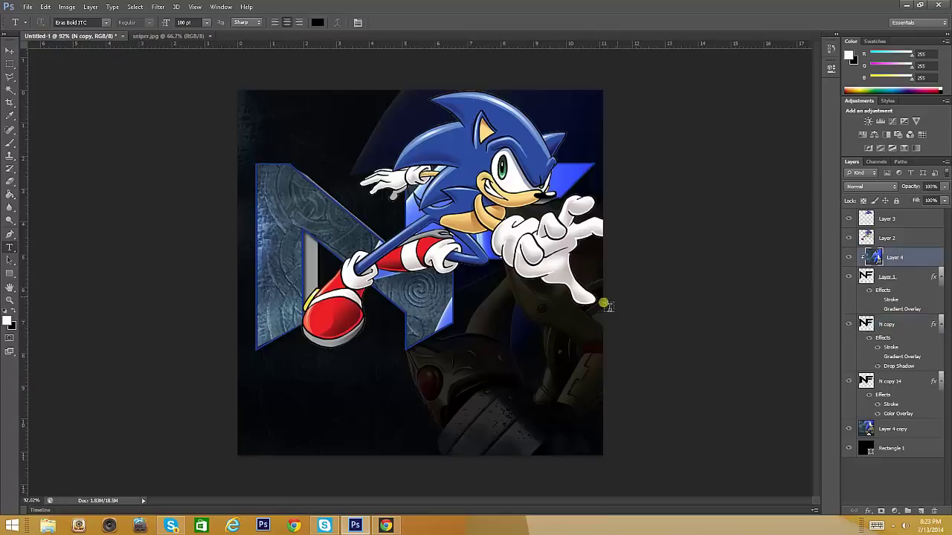
{"action": "left_click", "coordinate": [9, 50]}
{"action": "mouse_move", "coordinate": [524, 316]}
{"action": "left_mouse_down"}
{"action": "mouse_move", "coordinate": [566, 321]}
{"action": "mouse_move", "coordinate": [513, 365]}
{"action": "mouse_move", "coordinate": [196, 150]}
{"action": "mouse_move", "coordinate": [45, 143]}
{"action": "left_mouse_up"}
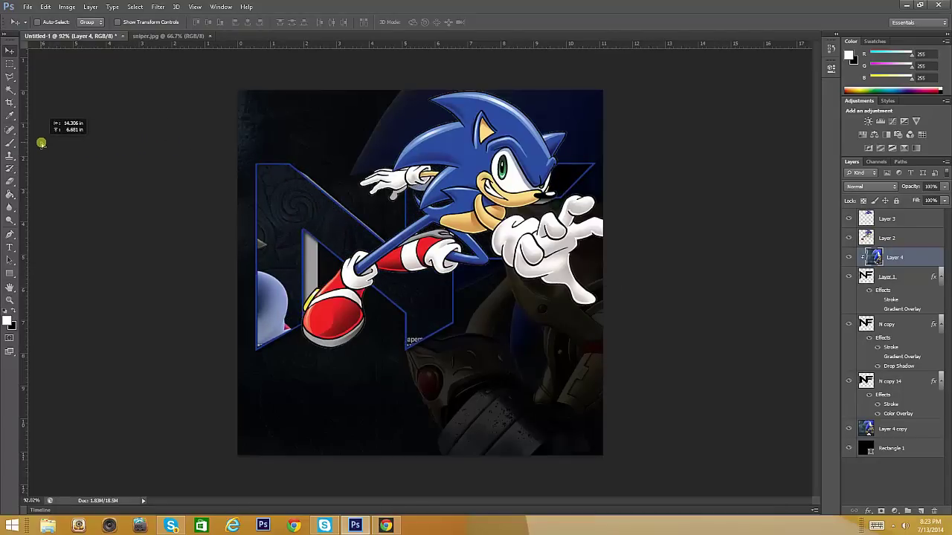
{"action": "mouse_move", "coordinate": [46, 142]}
{"action": "left_mouse_down"}
{"action": "mouse_move", "coordinate": [219, 340]}
{"action": "mouse_move", "coordinate": [150, 383]}
{"action": "left_mouse_up"}
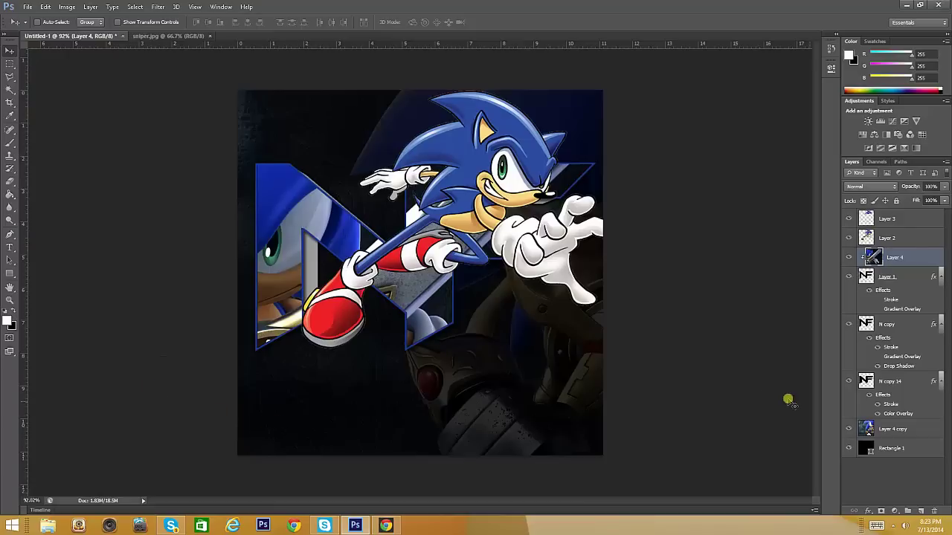
{"action": "left_click", "coordinate": [9, 247]}
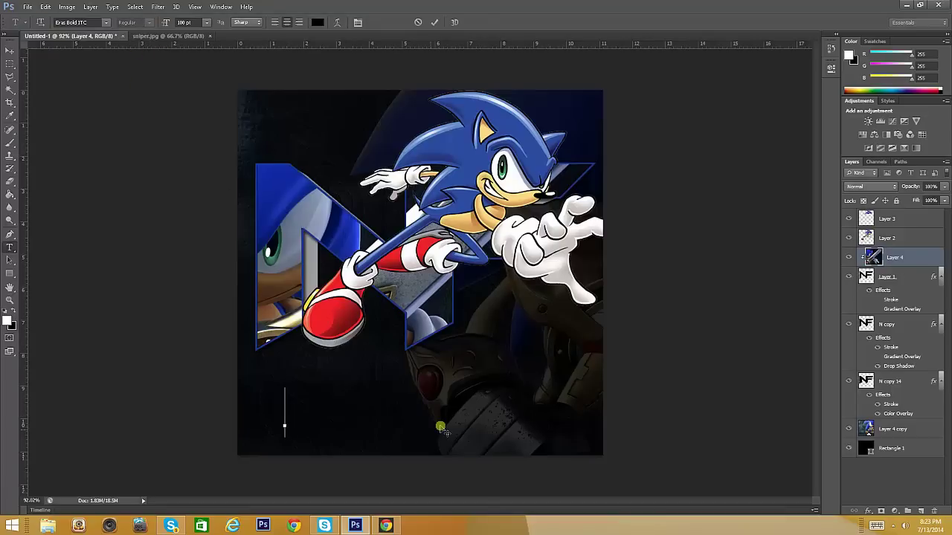
- Enter the word NAME near the bottom and move it to the bottom centre
{"action": "left_click", "coordinate": [286, 427]}
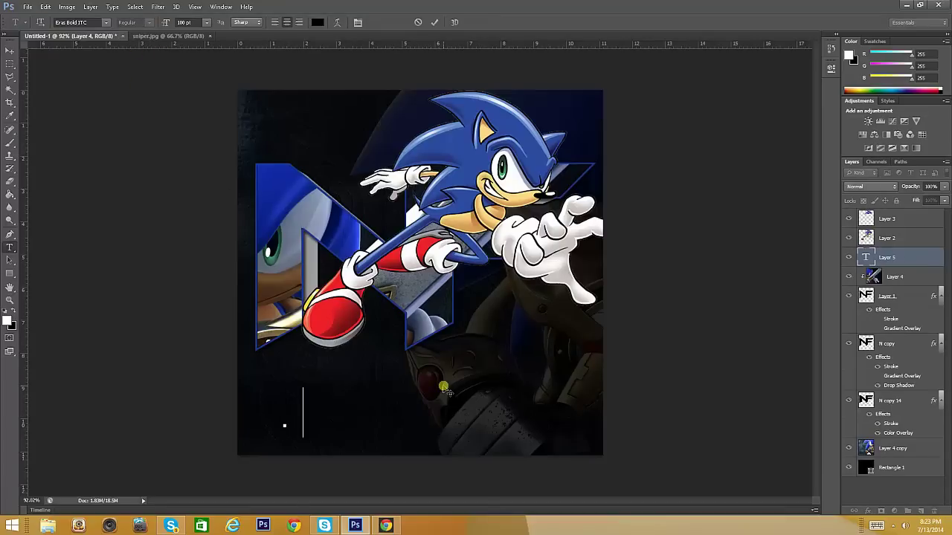
{"action": "type", "text": "NAME"}
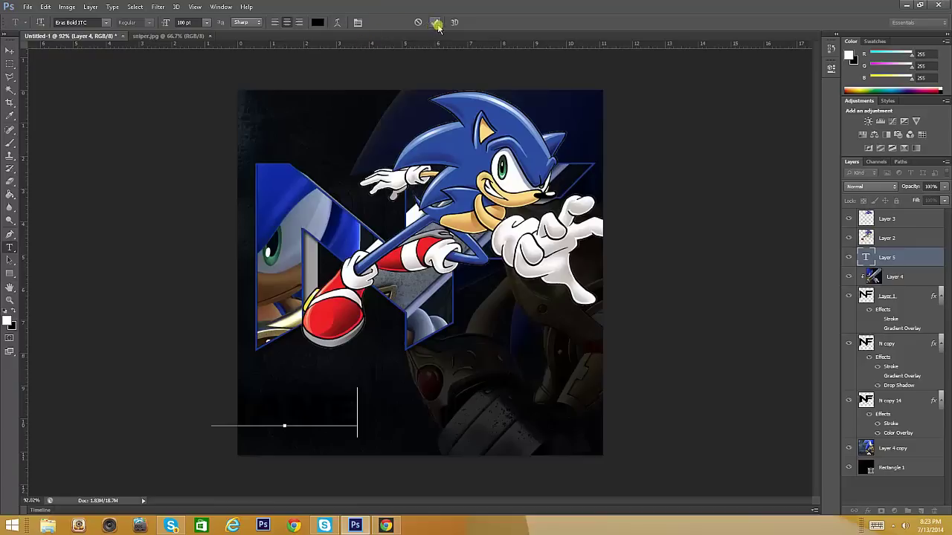
{"action": "left_click", "coordinate": [438, 24]}
{"action": "key", "text": "v"}
{"action": "mouse_move", "coordinate": [281, 422]}
{"action": "left_mouse_down"}
{"action": "mouse_move", "coordinate": [386, 429]}
{"action": "mouse_move", "coordinate": [405, 444]}
{"action": "left_mouse_up"}
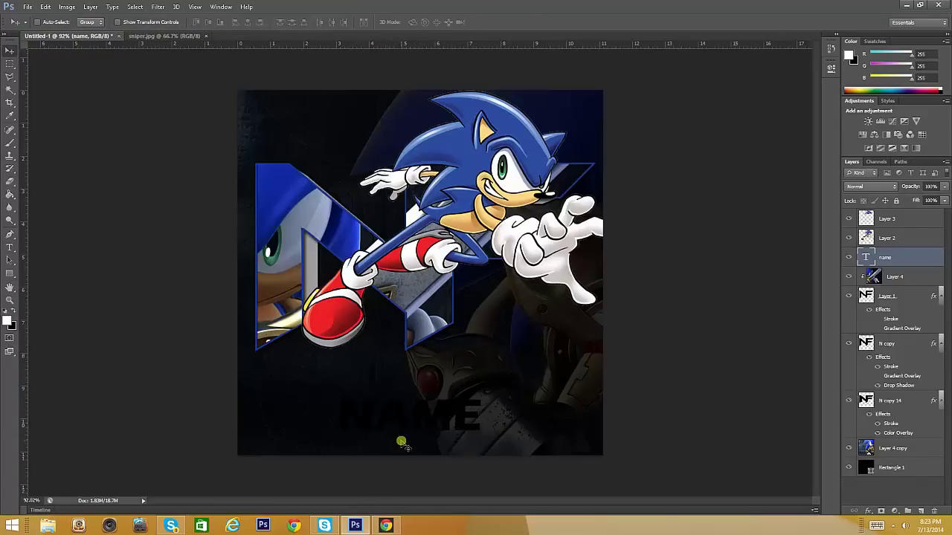
- Open the NAME layer's styles and give it a blue stroke
{"action": "left_click", "coordinate": [905, 245]}
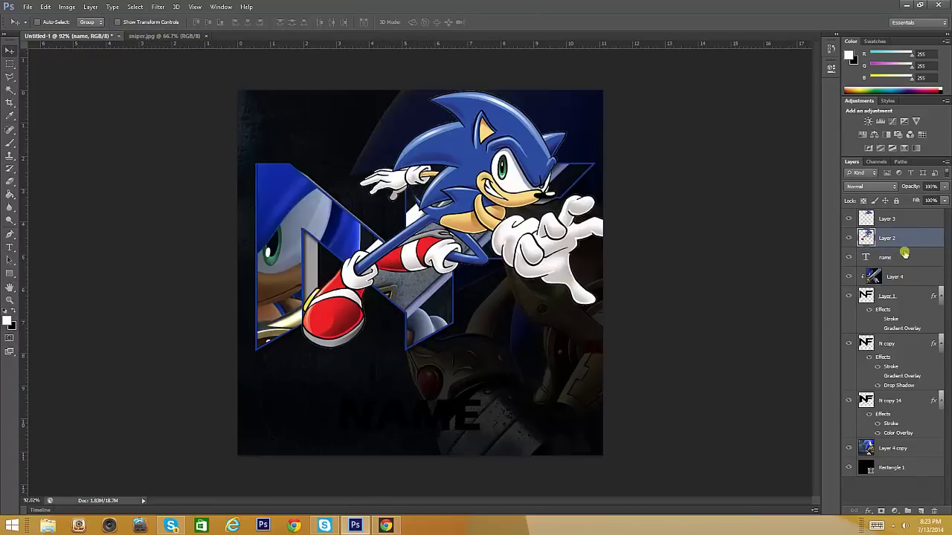
{"action": "double_click", "coordinate": [905, 238]}
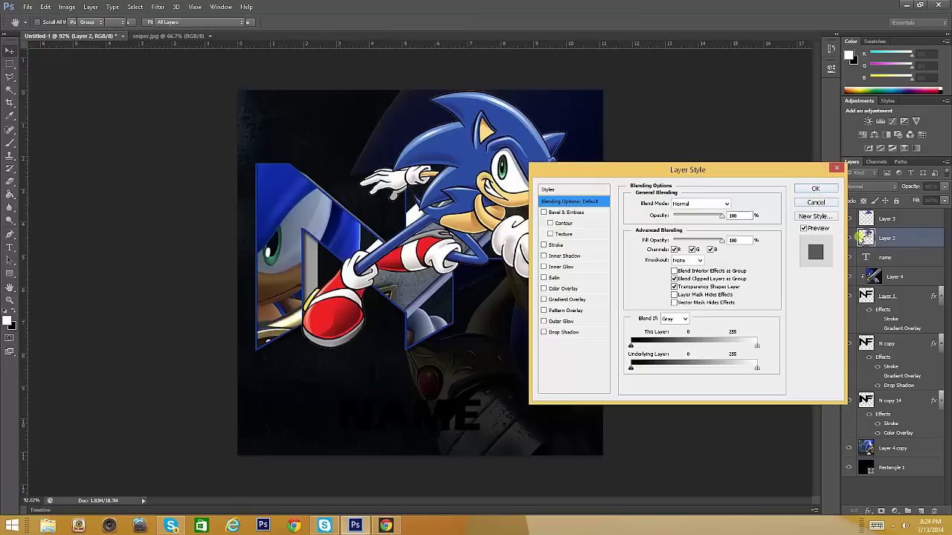
{"action": "left_click", "coordinate": [817, 202]}
{"action": "left_click", "coordinate": [894, 257]}
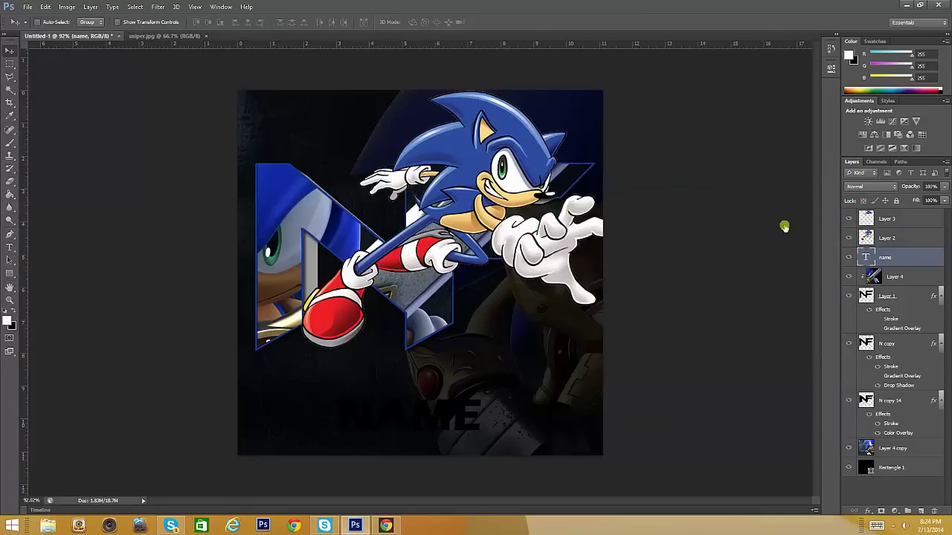
{"action": "double_click", "coordinate": [914, 257]}
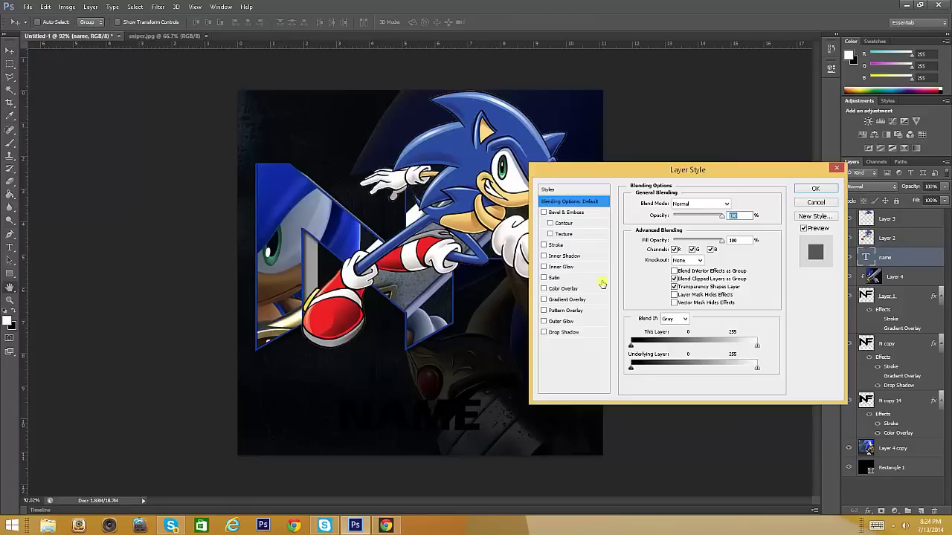
{"action": "left_click", "coordinate": [544, 245]}
{"action": "left_click", "coordinate": [655, 271]}
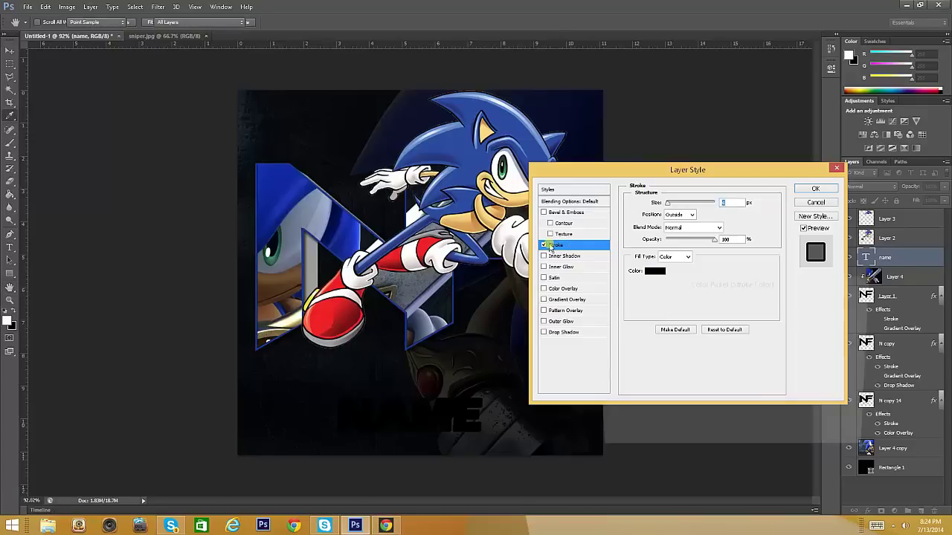
{"action": "type", "text": "4"}
{"action": "left_click", "coordinate": [691, 351]}
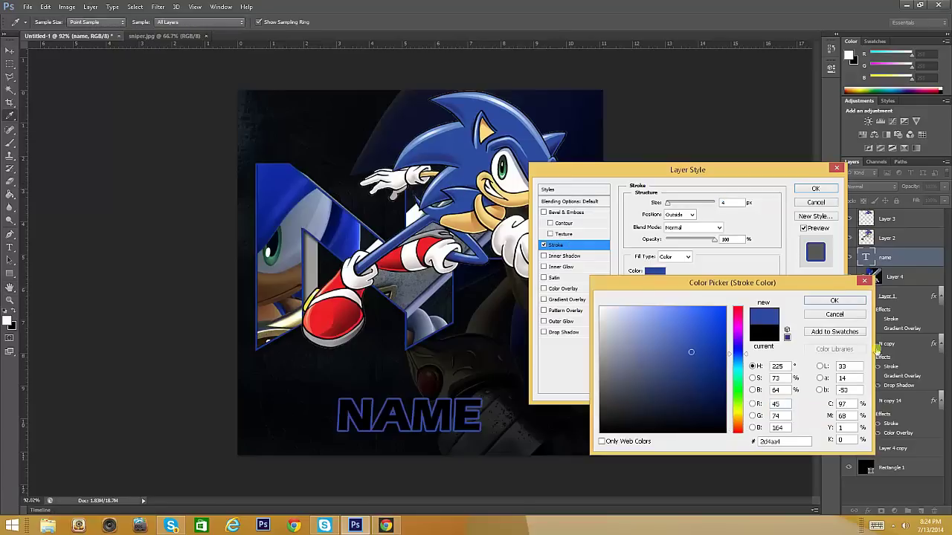
{"action": "left_click", "coordinate": [833, 300]}
- Set the NAME stroke size to 2 px, add a drop shadow, and apply
{"action": "left_click", "coordinate": [727, 202]}
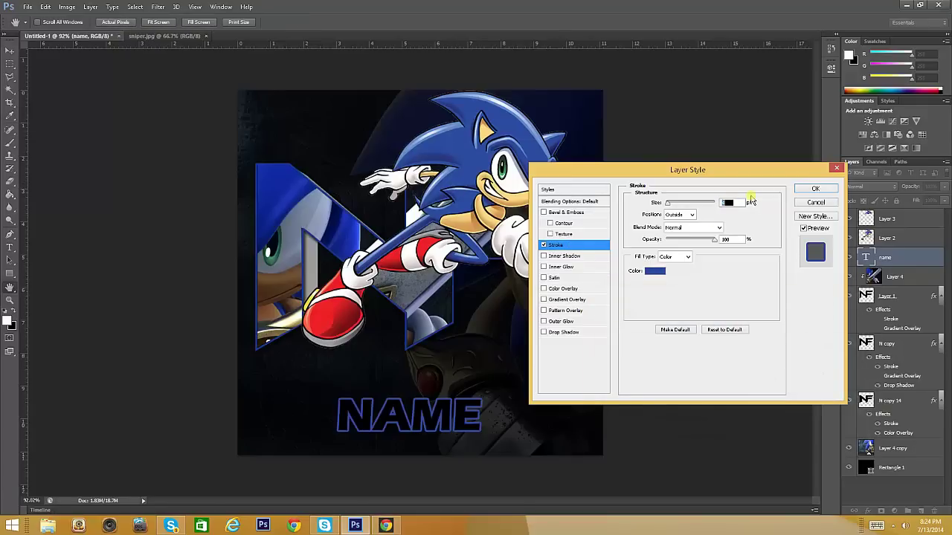
{"action": "type", "text": "3"}
{"action": "key", "text": "ctrl+a"}
{"action": "left_click", "coordinate": [543, 333]}
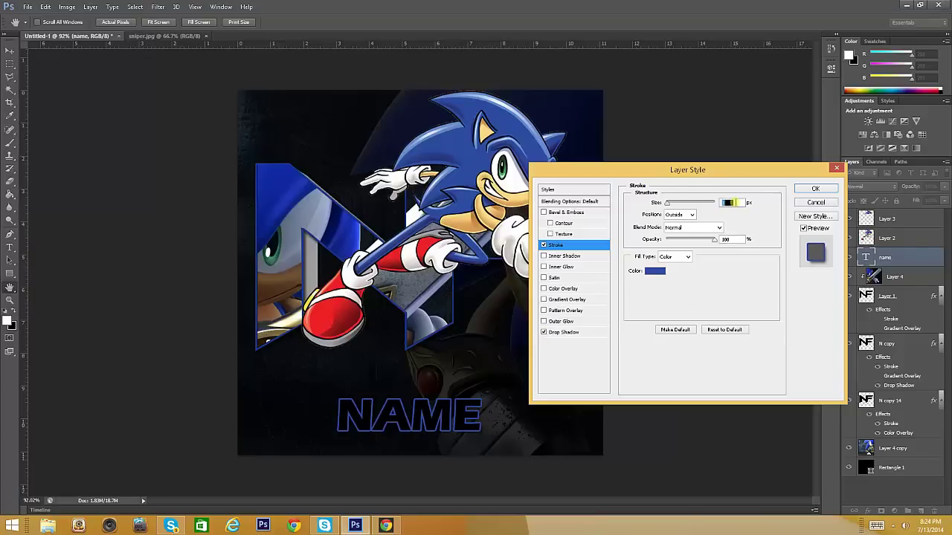
{"action": "type", "text": "2"}
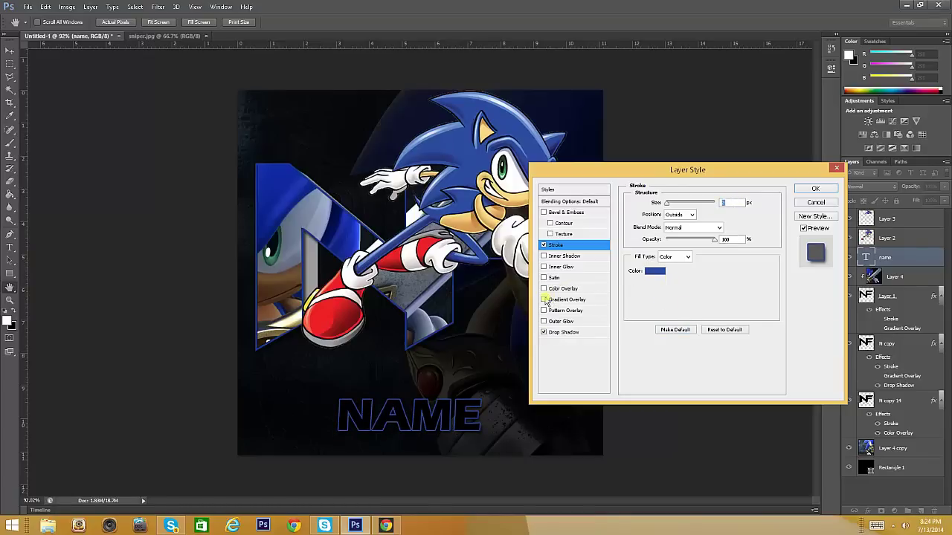
{"action": "left_click", "coordinate": [816, 189]}
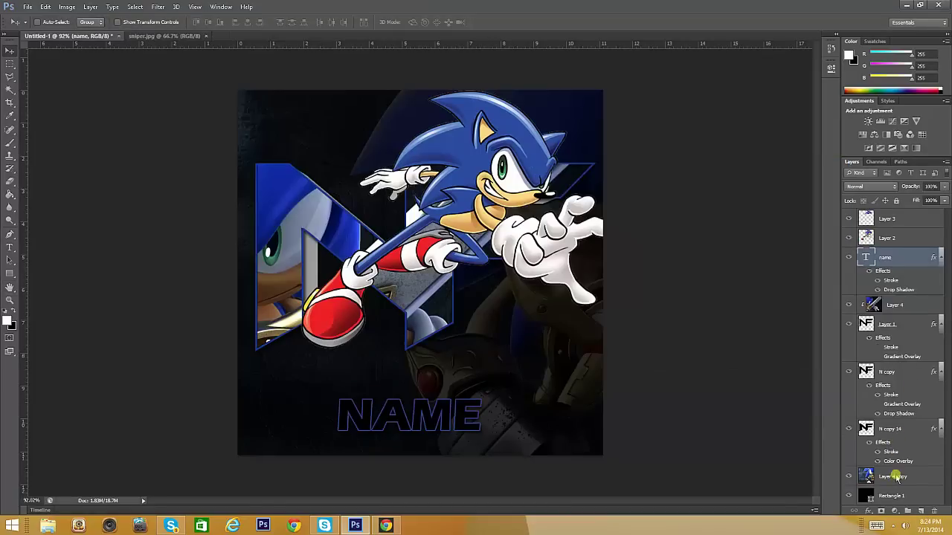
- Duplicate the Sonic background, clip it into the NAME text, and set 100% opacity
{"action": "right_click", "coordinate": [894, 478]}
{"action": "left_click", "coordinate": [840, 132]}
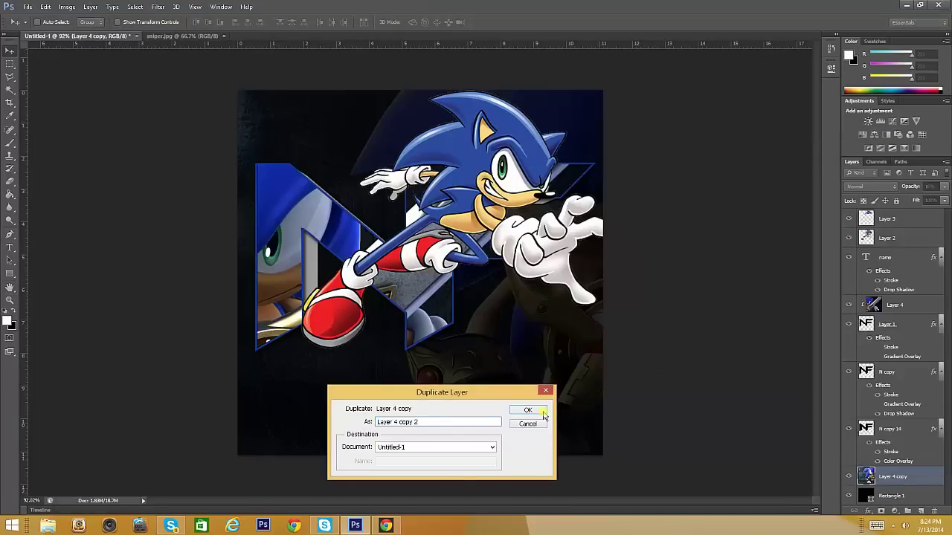
{"action": "left_click", "coordinate": [527, 410]}
{"action": "left_click_drag", "start_coordinate": [894, 476], "coordinate": [896, 252]}
{"action": "right_click", "coordinate": [896, 258]}
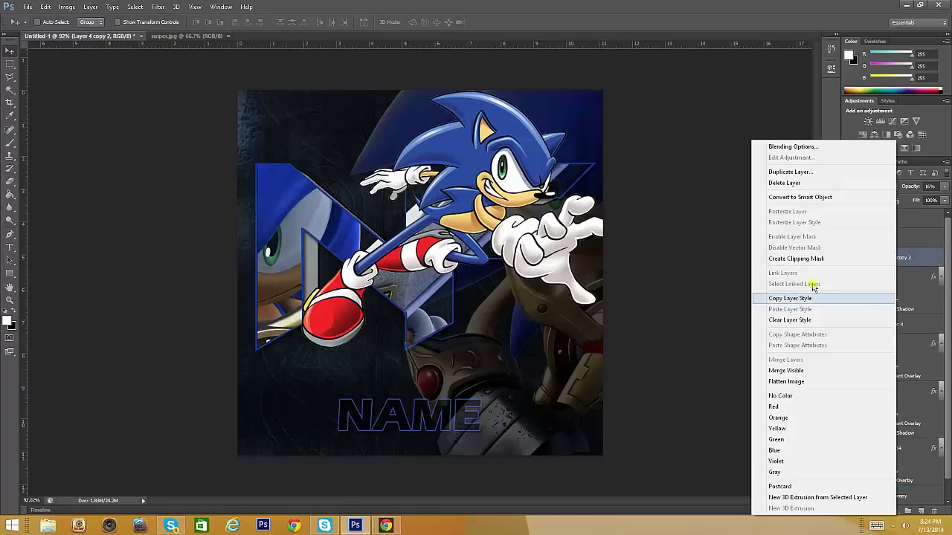
{"action": "left_click", "coordinate": [796, 258]}
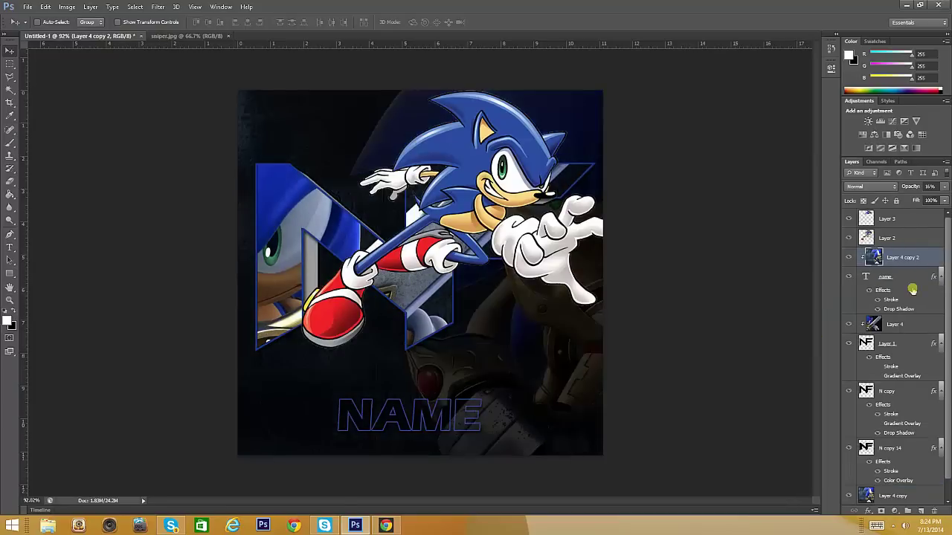
{"action": "left_click_drag", "start_coordinate": [946, 188], "coordinate": [951, 193]}
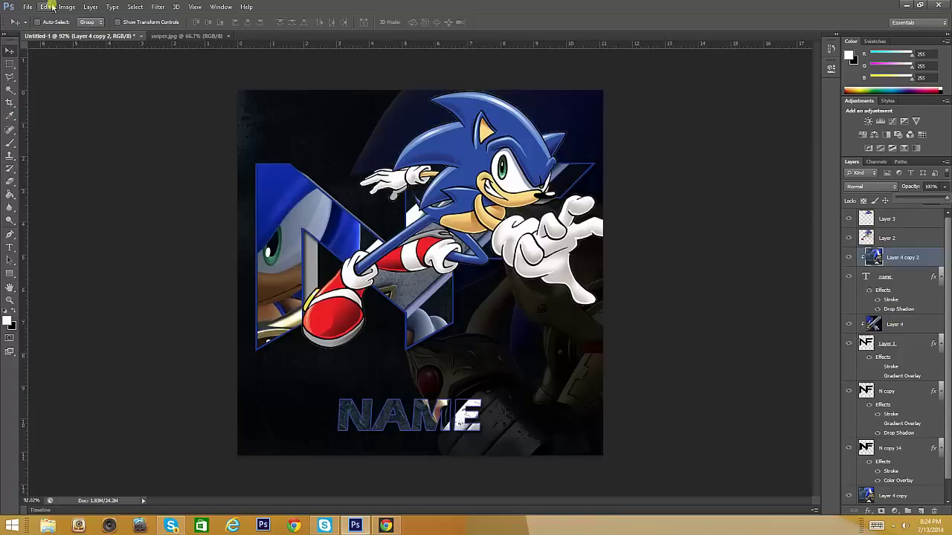
- Warp the clipped Sonic copy, then rasterize the NAME type layer
{"action": "left_click", "coordinate": [45, 6]}
{"action": "mouse_move", "coordinate": [61, 200]}
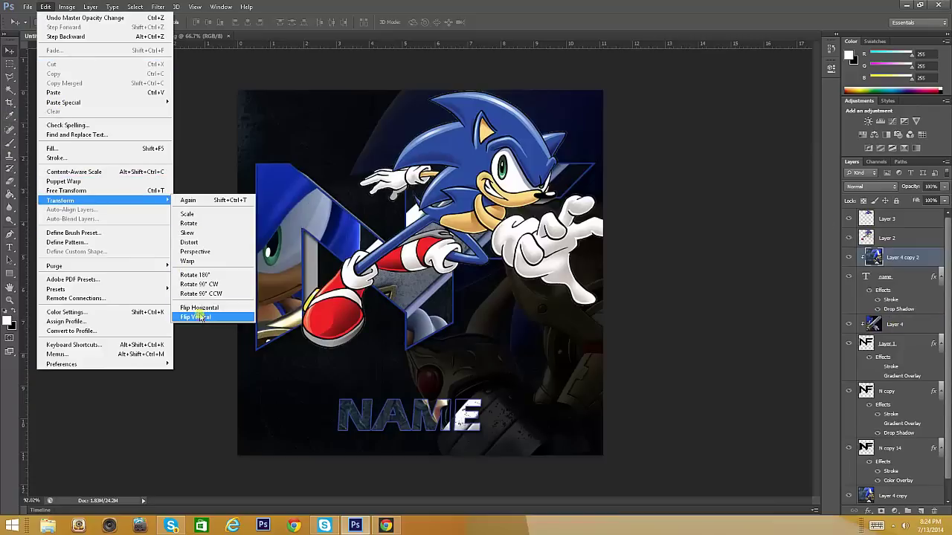
{"action": "left_click", "coordinate": [191, 264]}
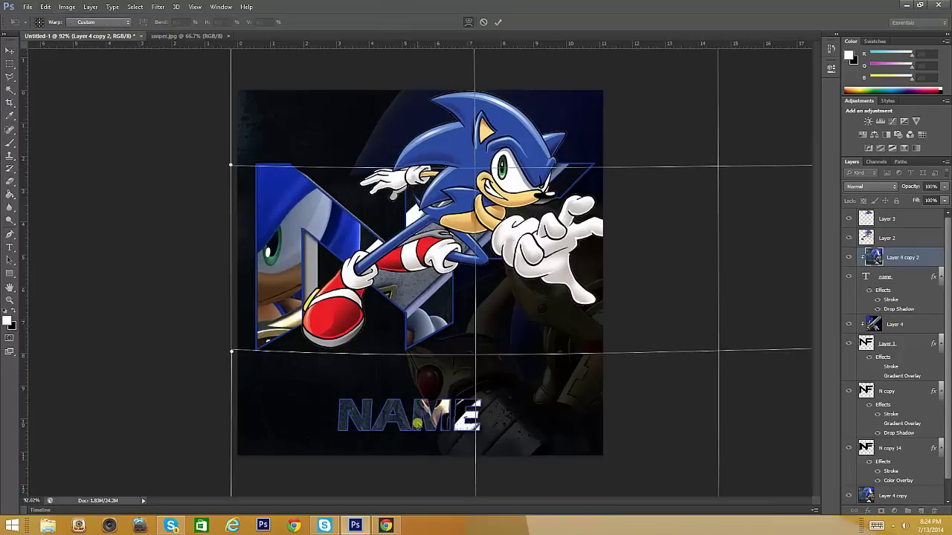
{"action": "left_click", "coordinate": [497, 22]}
{"action": "left_click", "coordinate": [902, 277]}
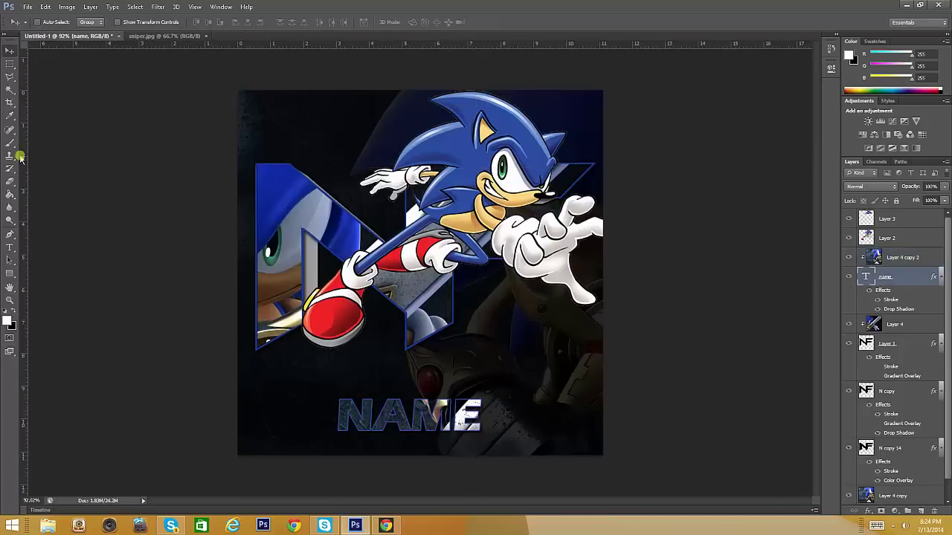
{"action": "left_click", "coordinate": [46, 6]}
{"action": "left_click", "coordinate": [925, 275]}
{"action": "right_click", "coordinate": [925, 275]}
{"action": "left_click", "coordinate": [848, 213]}
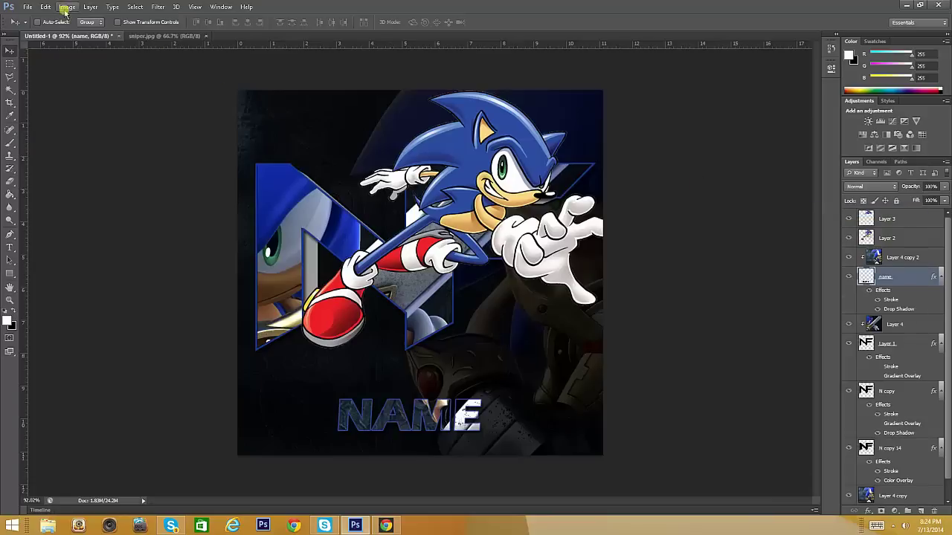
- Warp the NAME letters, bending them and lifting the left side and E area
{"action": "left_click", "coordinate": [45, 7]}
{"action": "mouse_move", "coordinate": [61, 200]}
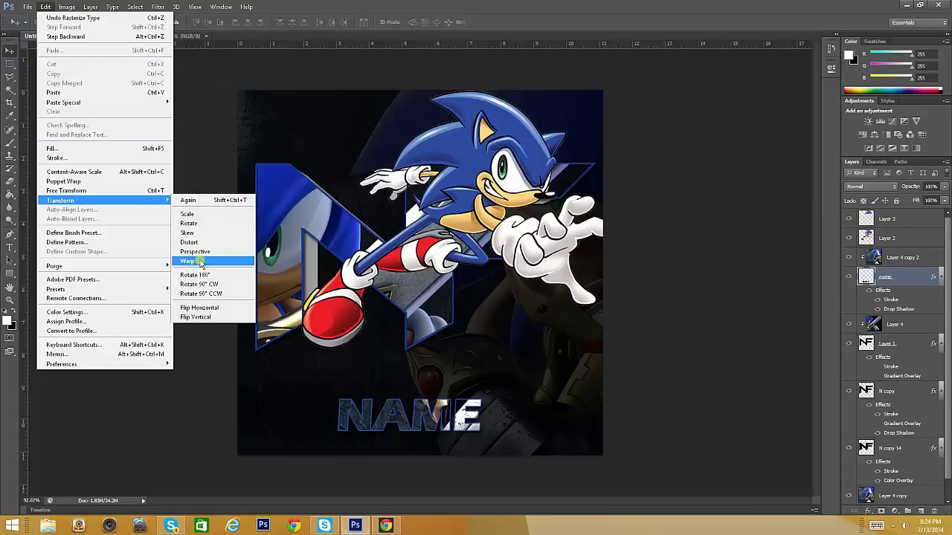
{"action": "left_click", "coordinate": [200, 261]}
{"action": "mouse_move", "coordinate": [413, 416]}
{"action": "left_mouse_down"}
{"action": "mouse_move", "coordinate": [410, 431]}
{"action": "mouse_move", "coordinate": [388, 430]}
{"action": "left_mouse_up"}
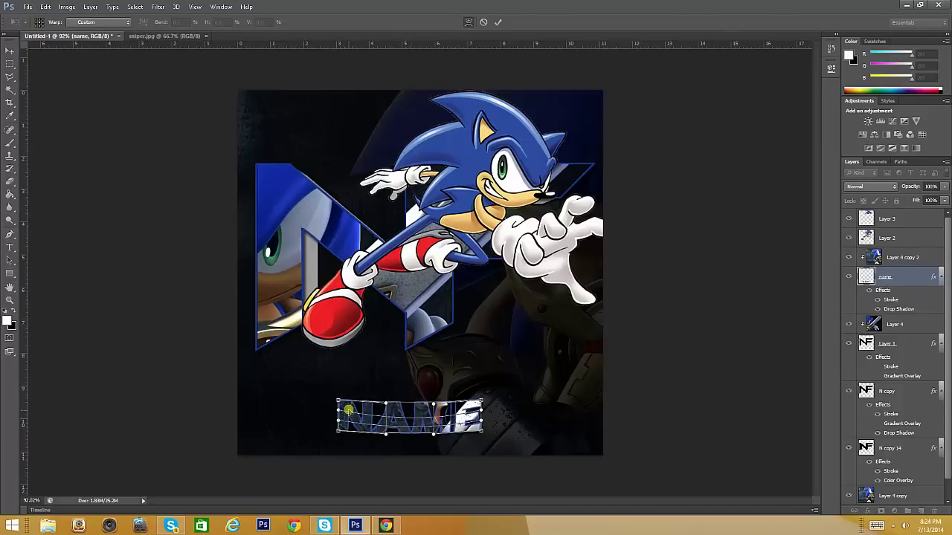
{"action": "left_click_drag", "start_coordinate": [348, 408], "coordinate": [346, 404]}
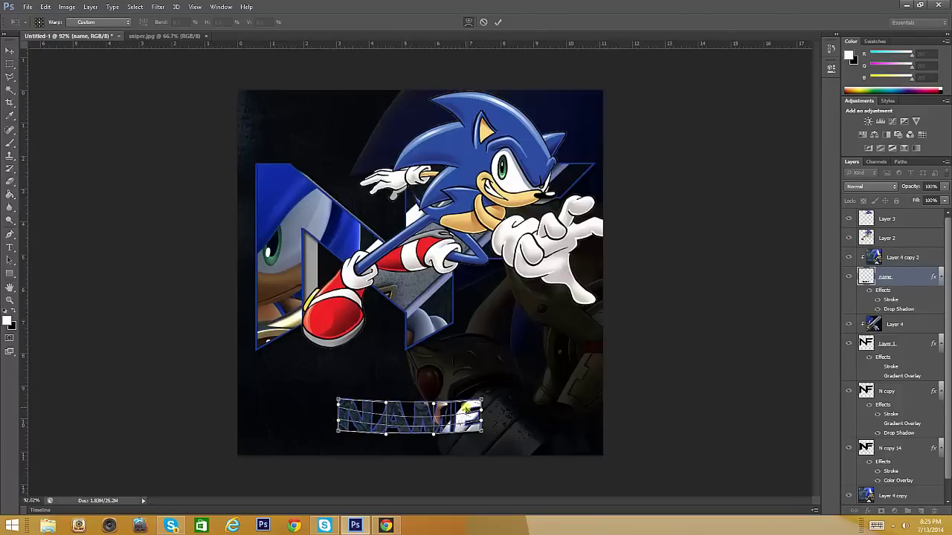
{"action": "left_click_drag", "start_coordinate": [467, 409], "coordinate": [464, 405]}
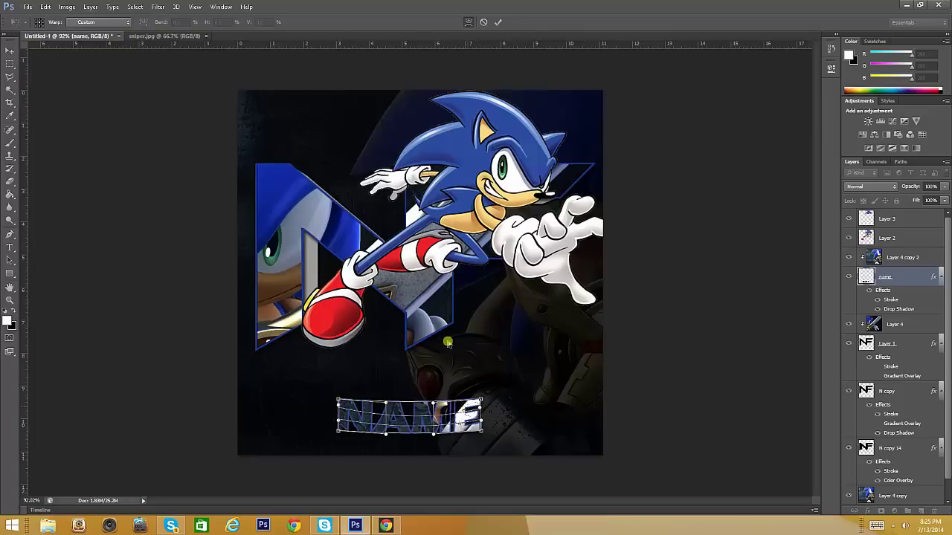
{"action": "left_click", "coordinate": [501, 22]}
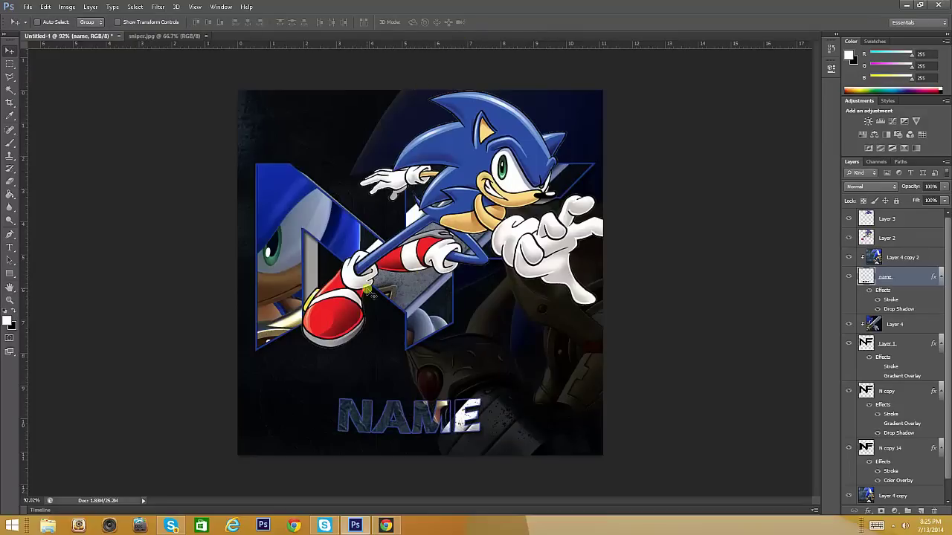
- Skew the NAME lettering so it leans sideways, then commit the transform
{"action": "left_click", "coordinate": [46, 6]}
{"action": "left_click", "coordinate": [212, 277]}
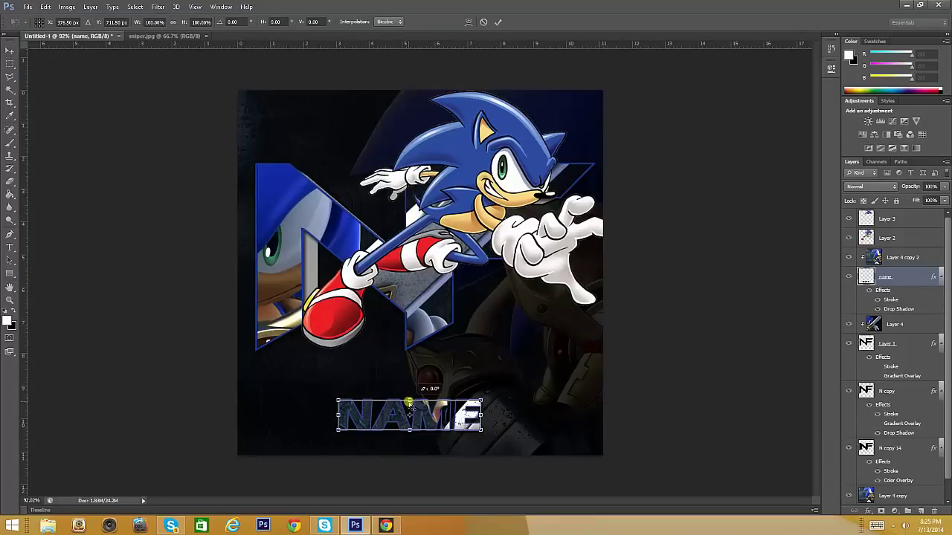
{"action": "mouse_move", "coordinate": [411, 404]}
{"action": "left_mouse_down"}
{"action": "mouse_move", "coordinate": [402, 398]}
{"action": "mouse_move", "coordinate": [409, 408]}
{"action": "left_mouse_up"}
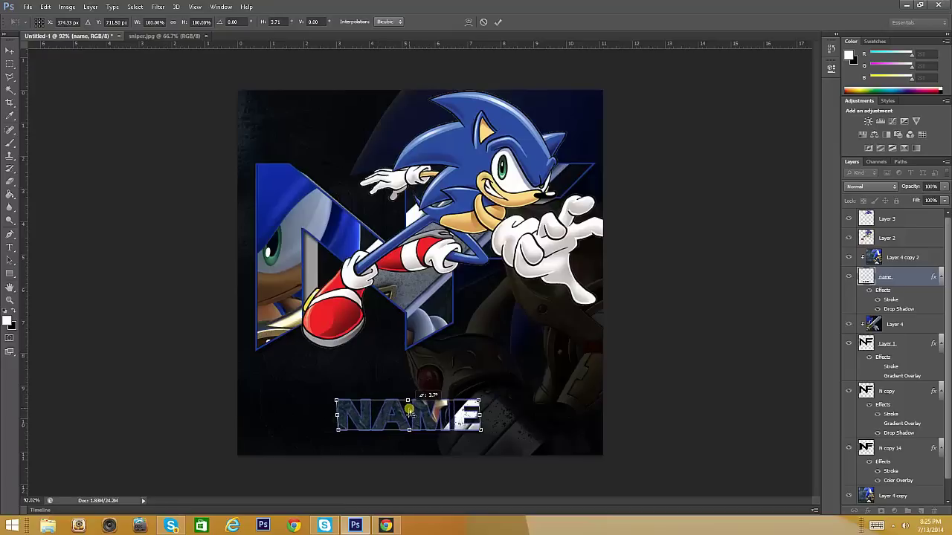
{"action": "left_click_drag", "start_coordinate": [411, 401], "coordinate": [411, 434]}
{"action": "left_click_drag", "start_coordinate": [482, 433], "coordinate": [470, 427]}
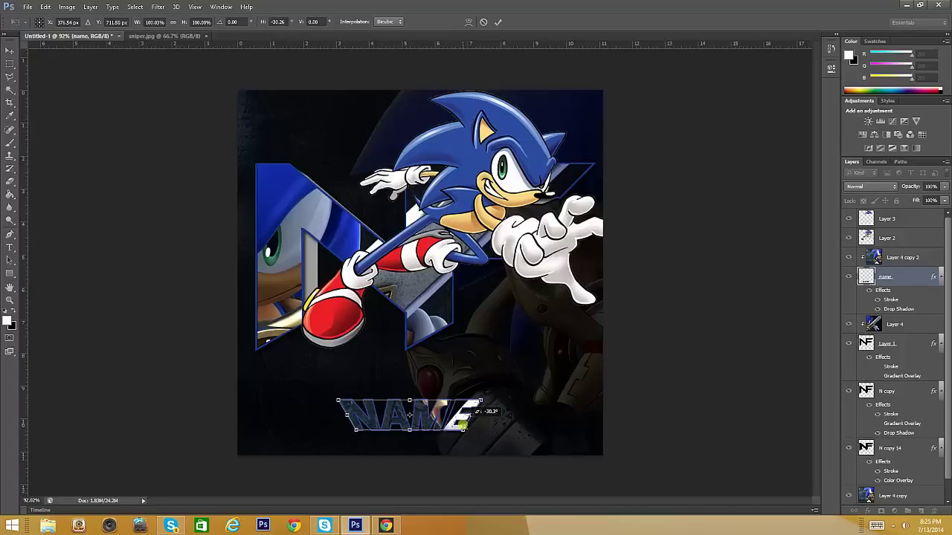
{"action": "left_click", "coordinate": [497, 21]}
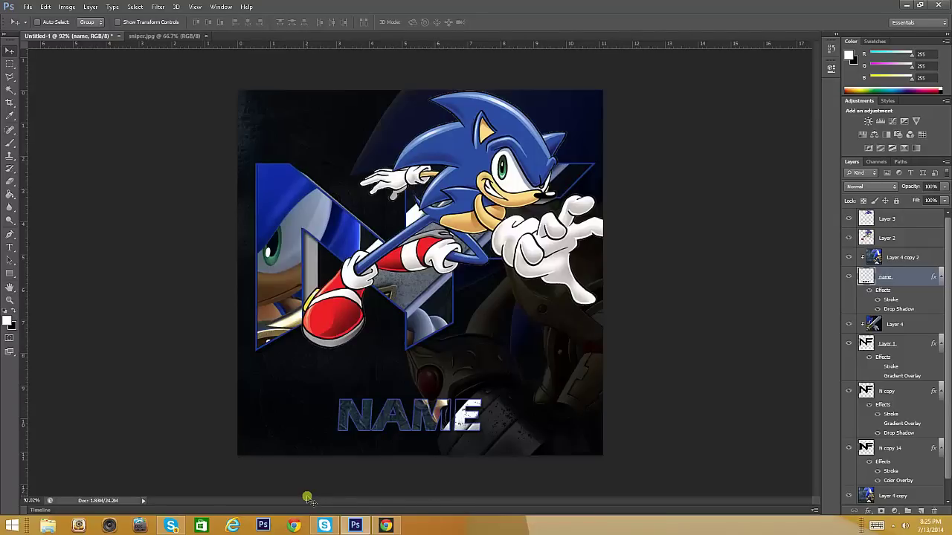
- Select the cut-out Sonic on Layer 2 and undo a trial layer command
{"action": "left_click", "coordinate": [899, 238]}
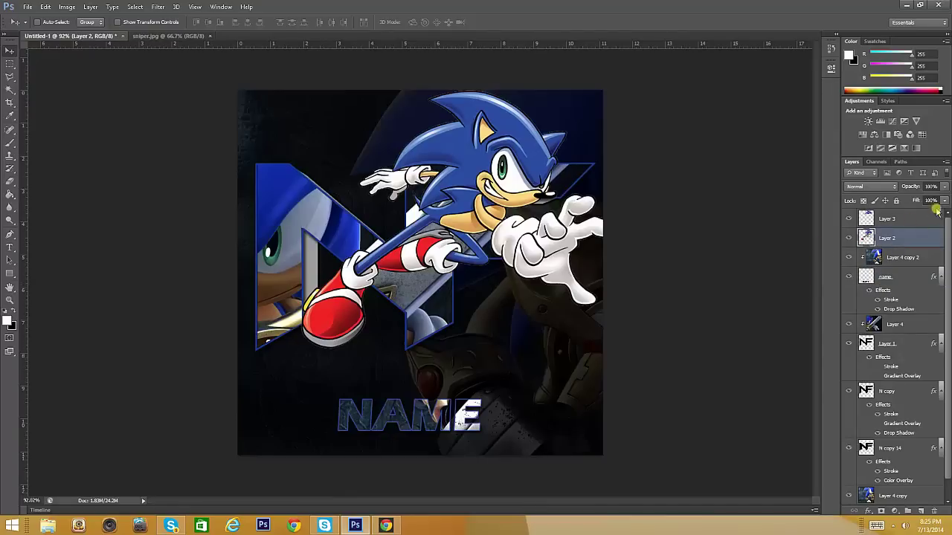
{"action": "right_click", "coordinate": [904, 236]}
{"action": "left_click", "coordinate": [784, 194]}
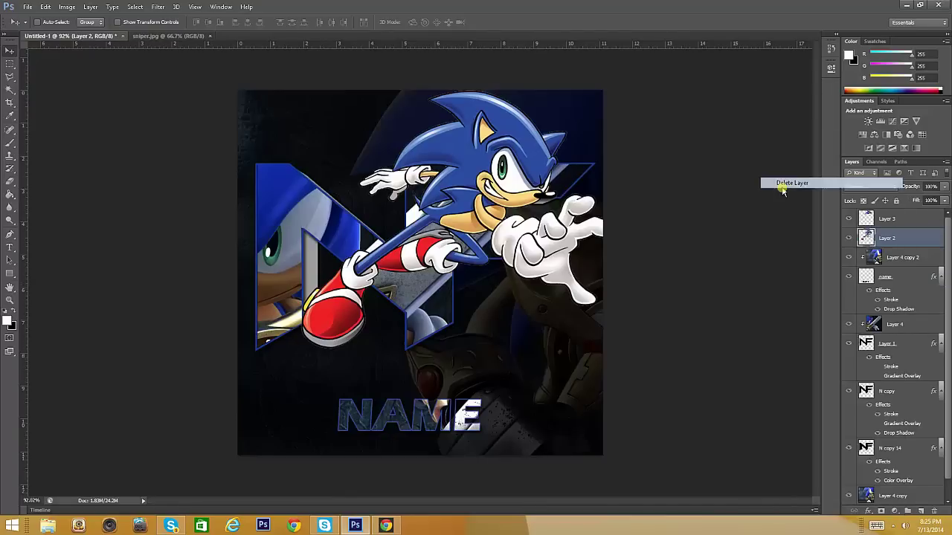
{"action": "key", "text": "ctrl+z"}
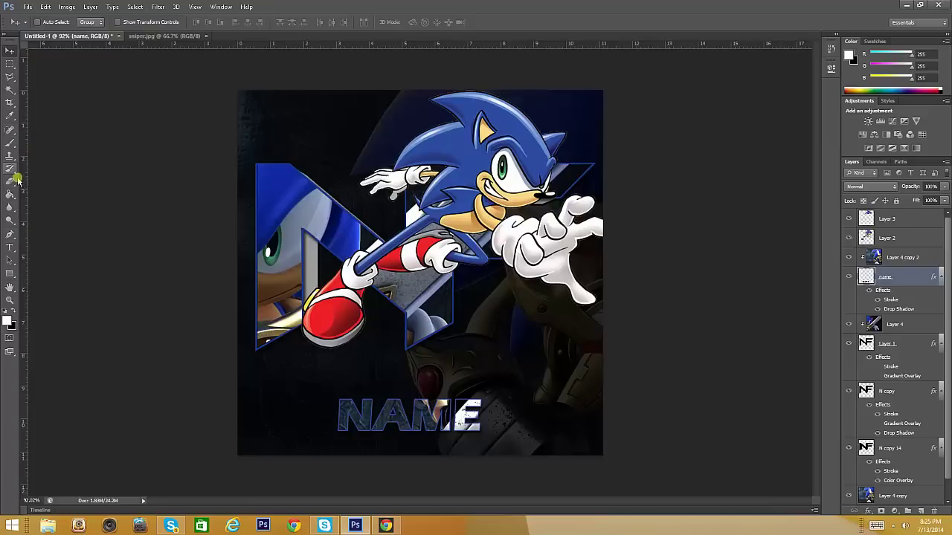
- Trial-erase Sonic's outstretched hand, undo it, then lower Layer 2 opacity to about 36%
{"action": "left_click", "coordinate": [11, 180]}
{"action": "left_click", "coordinate": [45, 22]}
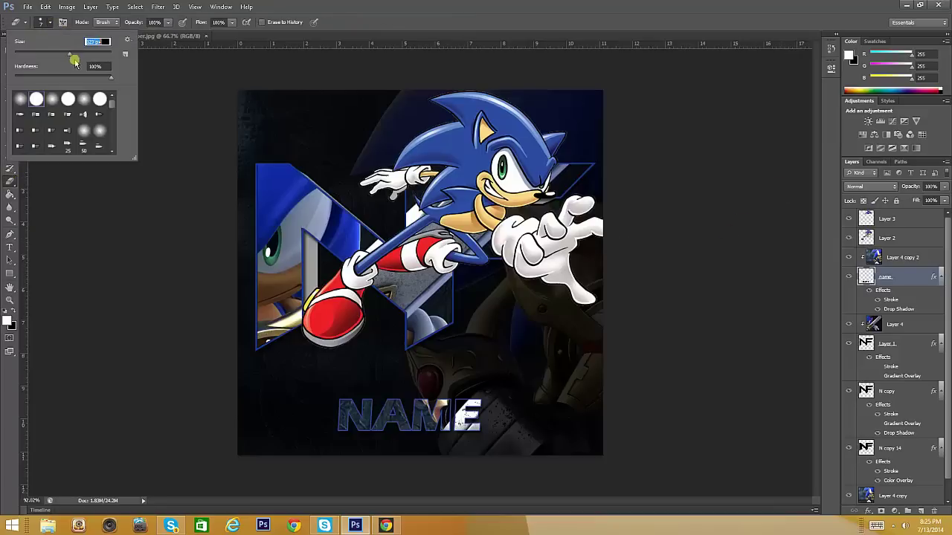
{"action": "left_click", "coordinate": [886, 238]}
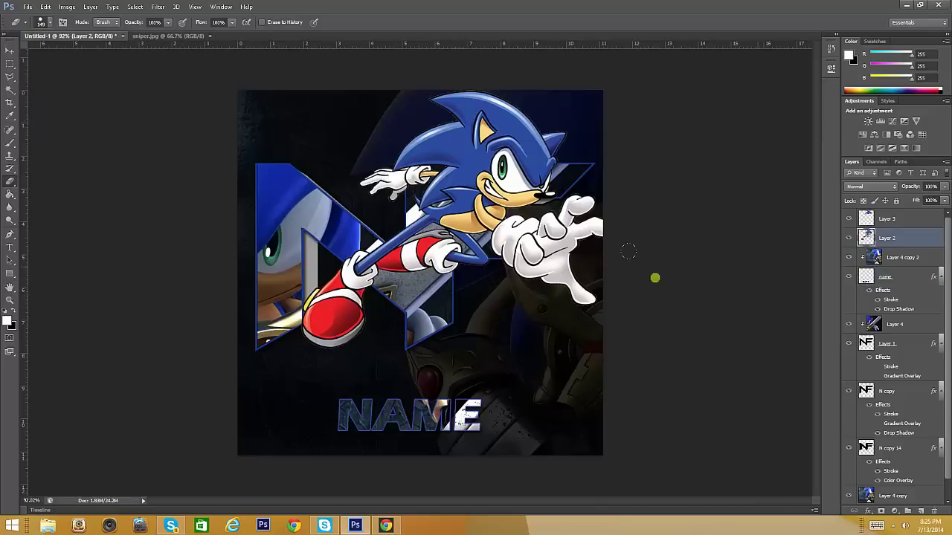
{"action": "mouse_move", "coordinate": [587, 298]}
{"action": "left_mouse_down"}
{"action": "mouse_move", "coordinate": [580, 223]}
{"action": "mouse_move", "coordinate": [580, 262]}
{"action": "left_mouse_up"}
{"action": "left_click", "coordinate": [587, 297]}
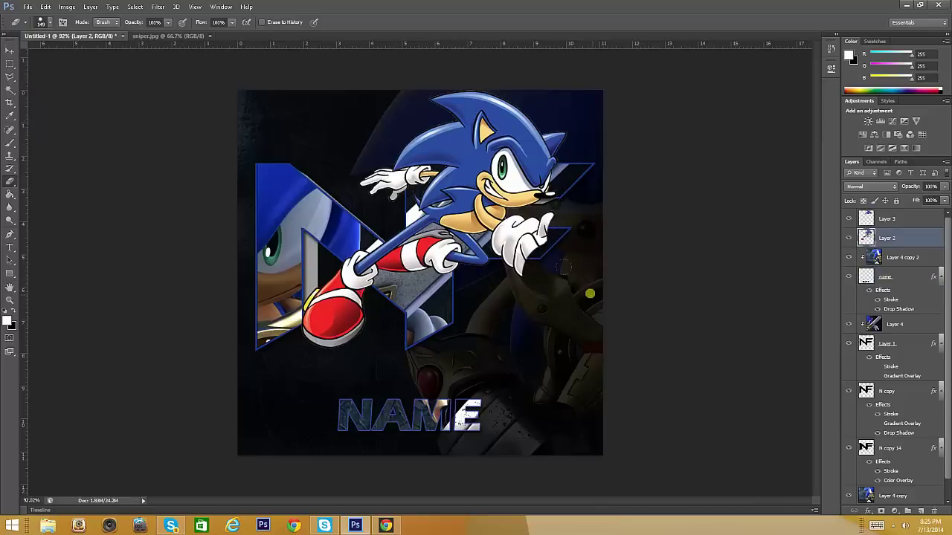
{"action": "left_click", "coordinate": [46, 7]}
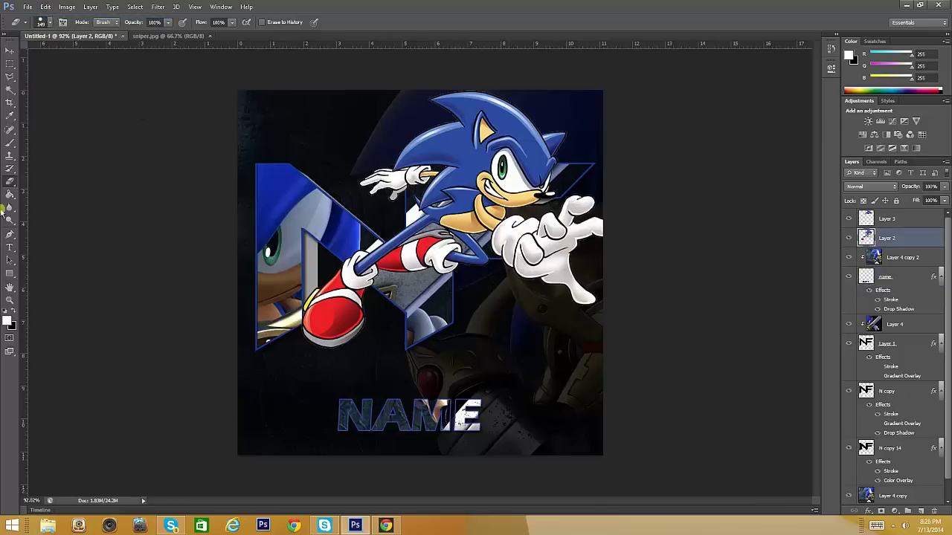
{"action": "left_click", "coordinate": [944, 187]}
{"action": "left_click_drag", "start_coordinate": [941, 198], "coordinate": [912, 198]}
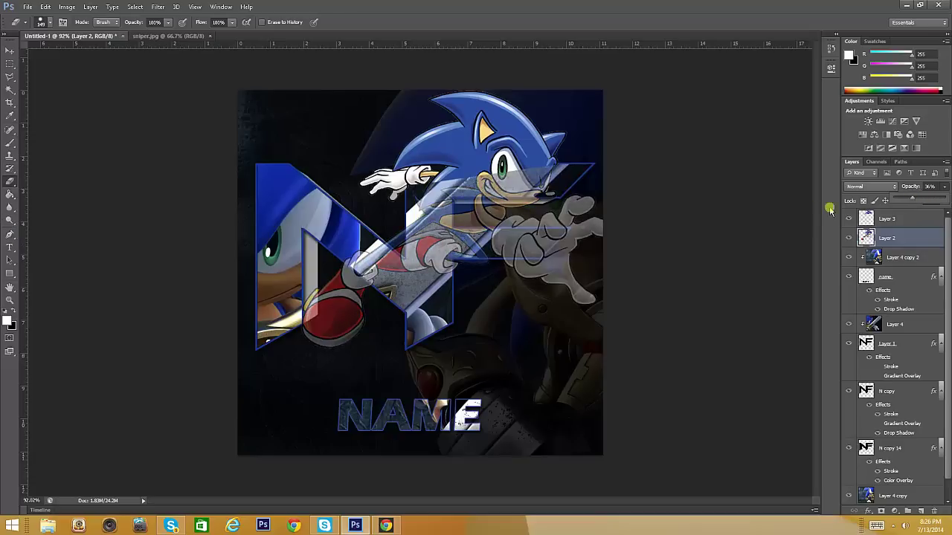
- Zoom in and clear Sonic's pixels inside the F's upper crossbar with a rectangular selection
{"action": "left_click", "coordinate": [11, 290]}
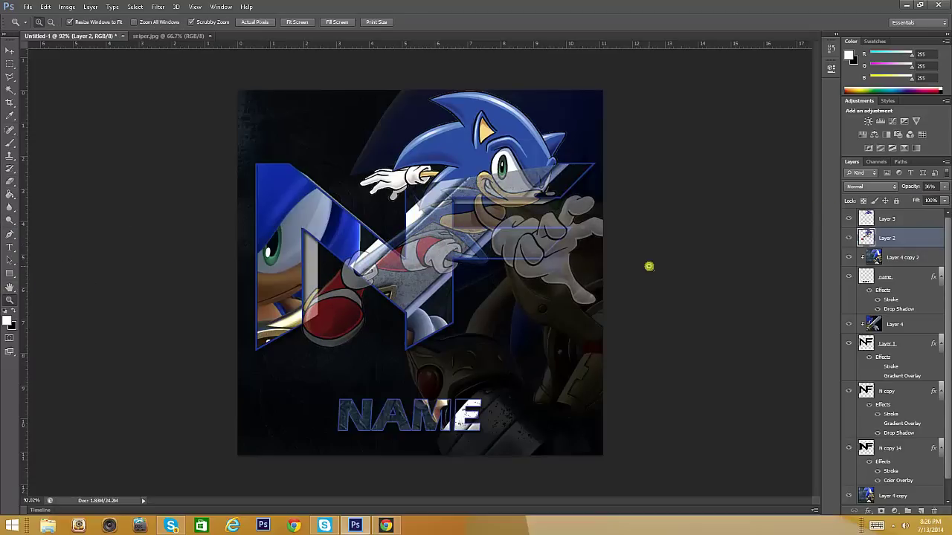
{"action": "scroll", "coordinate": [639, 265], "scroll_direction": "up", "scroll_amount": 5}
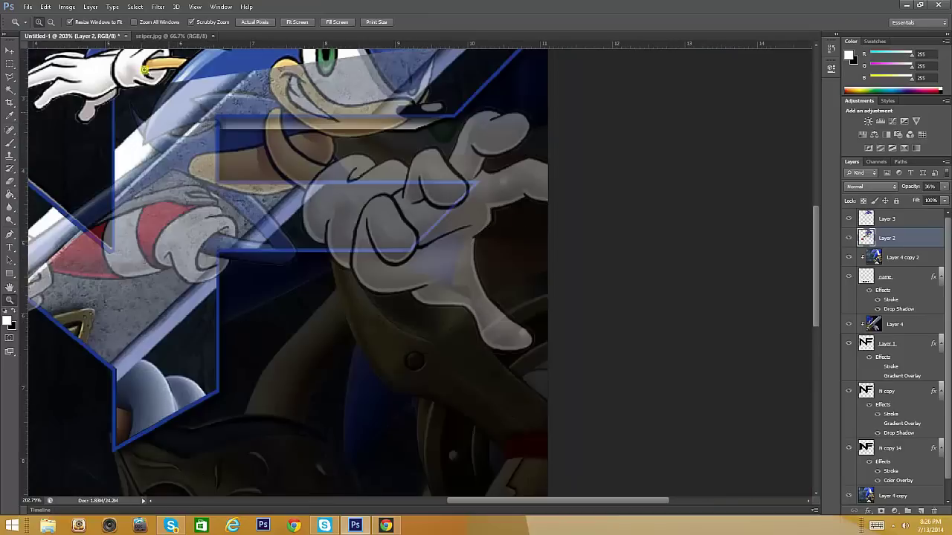
{"action": "left_click", "coordinate": [10, 64]}
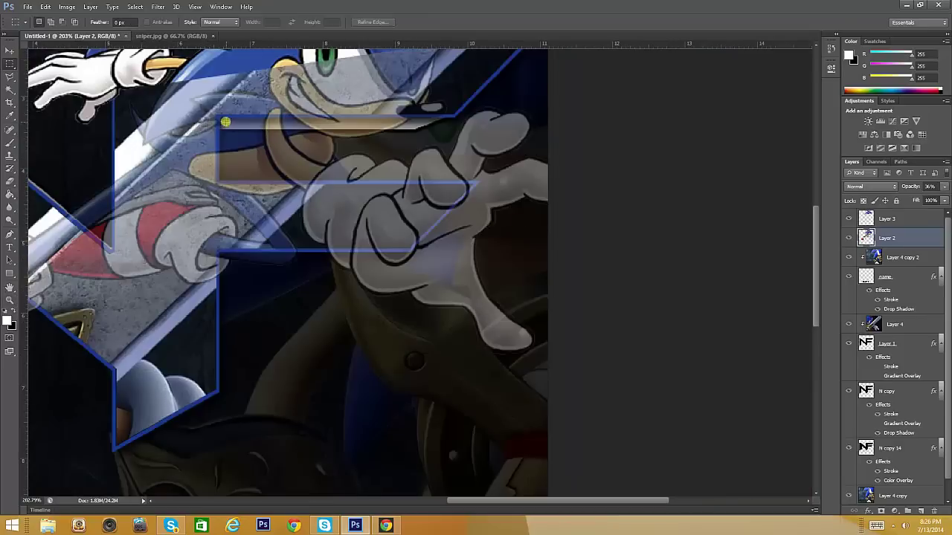
{"action": "mouse_move", "coordinate": [221, 119]}
{"action": "left_mouse_down"}
{"action": "mouse_move", "coordinate": [488, 169]}
{"action": "mouse_move", "coordinate": [497, 183]}
{"action": "left_mouse_up"}
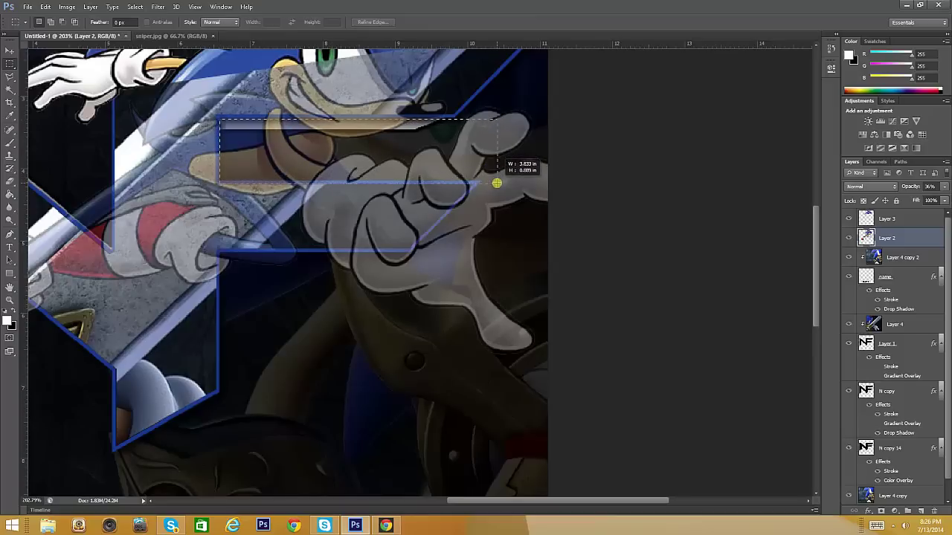
{"action": "left_click_drag", "start_coordinate": [497, 183], "coordinate": [498, 182]}
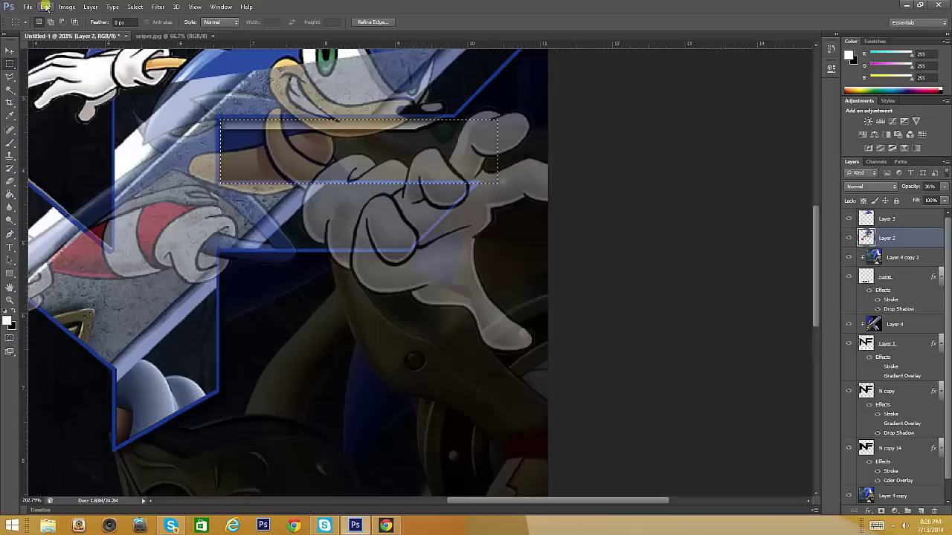
{"action": "left_click", "coordinate": [46, 7]}
{"action": "left_click", "coordinate": [74, 103]}
{"action": "key", "text": "ctrl+d"}
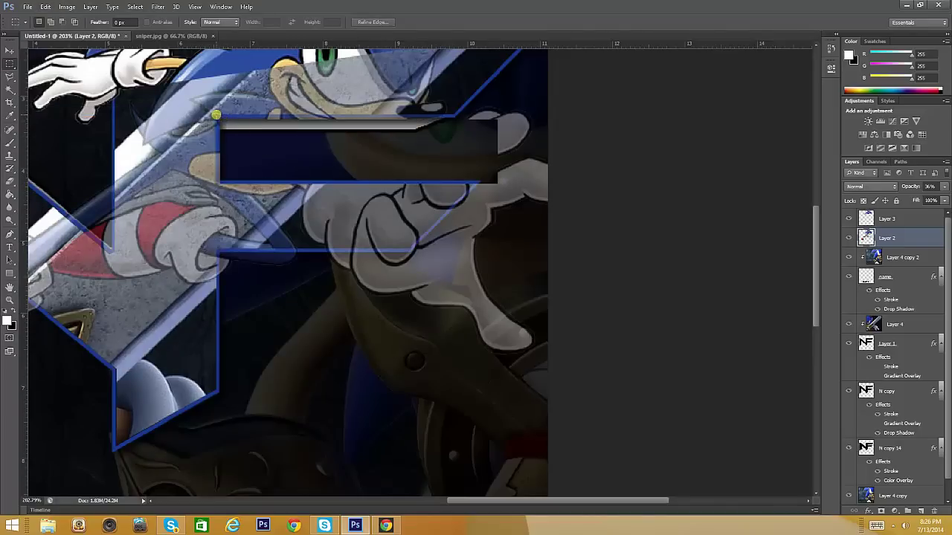
- Clear a second rectangular strip of Sonic inside the upper crossbar
{"action": "left_click_drag", "start_coordinate": [215, 115], "coordinate": [460, 176]}
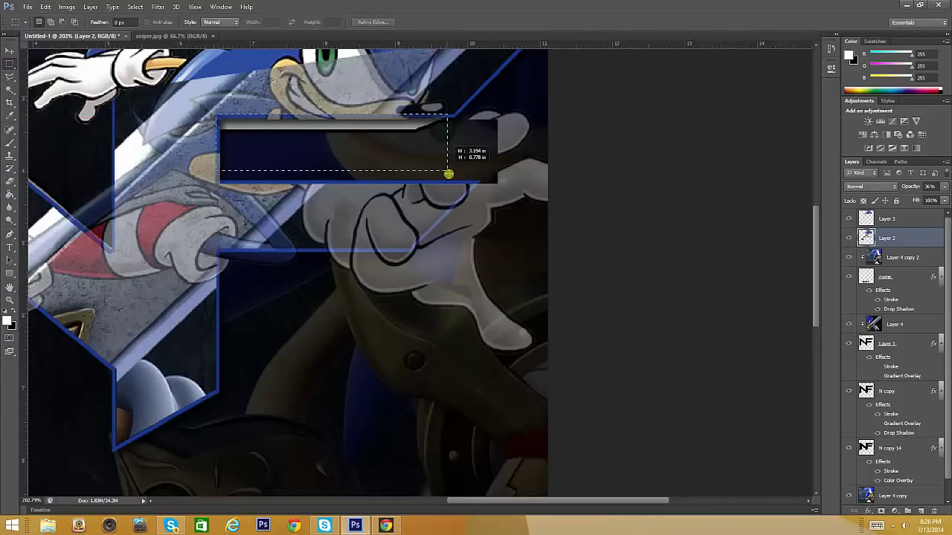
{"action": "left_click_drag", "start_coordinate": [460, 176], "coordinate": [480, 184]}
{"action": "key", "text": "alt+BackSpace"}
{"action": "key", "text": "ctrl+d"}
{"action": "left_click", "coordinate": [46, 6]}
{"action": "left_click", "coordinate": [53, 112]}
{"action": "key", "text": "ctrl+d"}
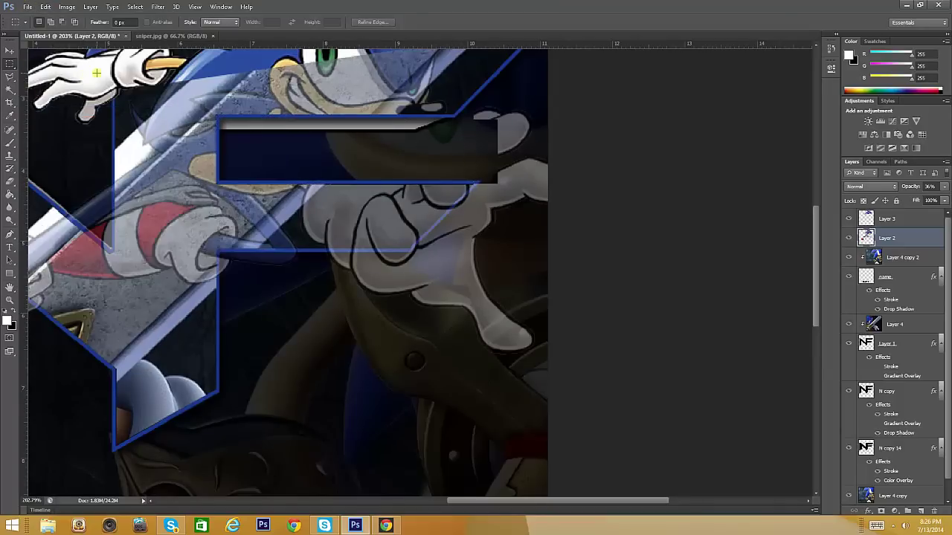
- Erase the parts of Sonic's glove overlapping the F's crossbar
{"action": "left_click", "coordinate": [10, 180]}
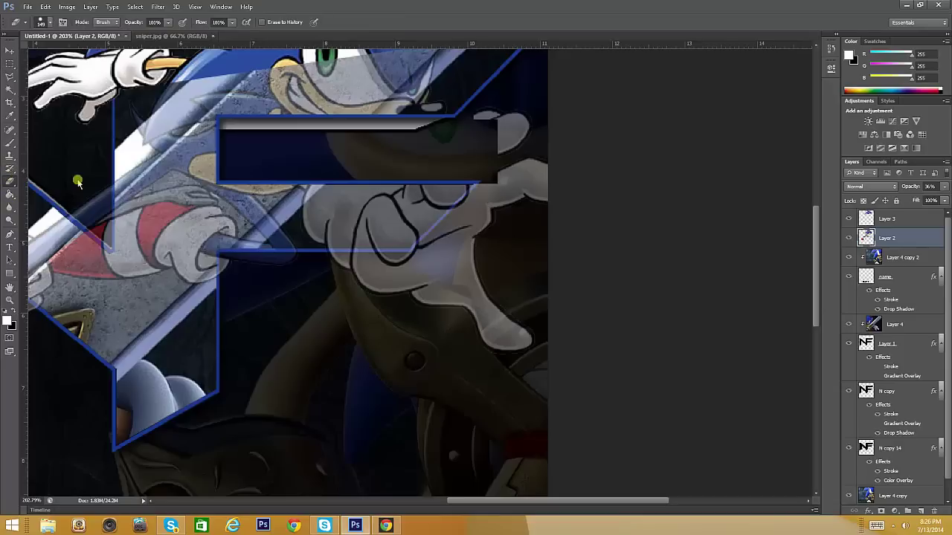
{"action": "left_click", "coordinate": [42, 22]}
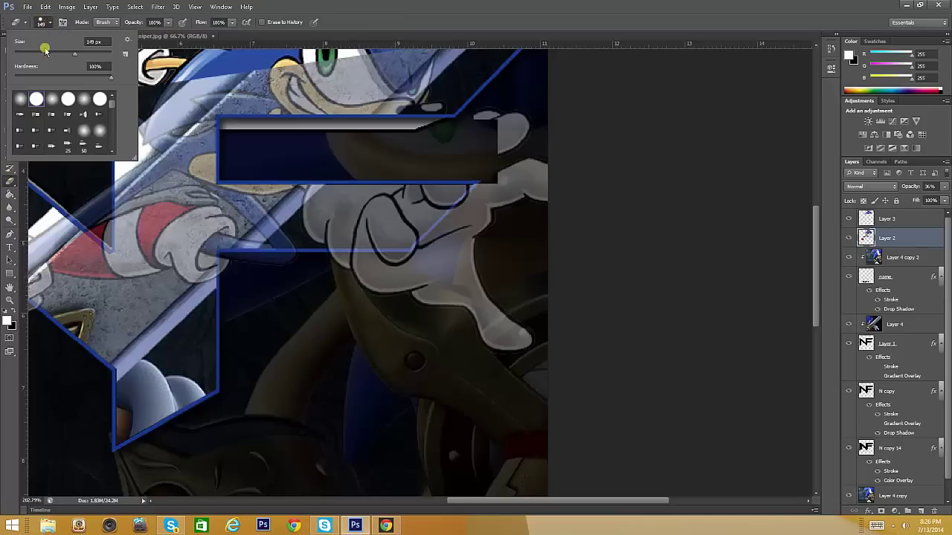
{"action": "mouse_move", "coordinate": [477, 106]}
{"action": "left_mouse_down"}
{"action": "mouse_move", "coordinate": [524, 120]}
{"action": "mouse_move", "coordinate": [523, 163]}
{"action": "mouse_move", "coordinate": [547, 223]}
{"action": "left_mouse_up"}
{"action": "left_click_drag", "start_coordinate": [520, 189], "coordinate": [476, 245]}
{"action": "mouse_move", "coordinate": [471, 288]}
{"action": "left_mouse_down"}
{"action": "mouse_move", "coordinate": [520, 327]}
{"action": "mouse_move", "coordinate": [484, 339]}
{"action": "mouse_move", "coordinate": [439, 260]}
{"action": "mouse_move", "coordinate": [499, 194]}
{"action": "left_mouse_up"}
{"action": "left_click_drag", "start_coordinate": [453, 250], "coordinate": [393, 293]}
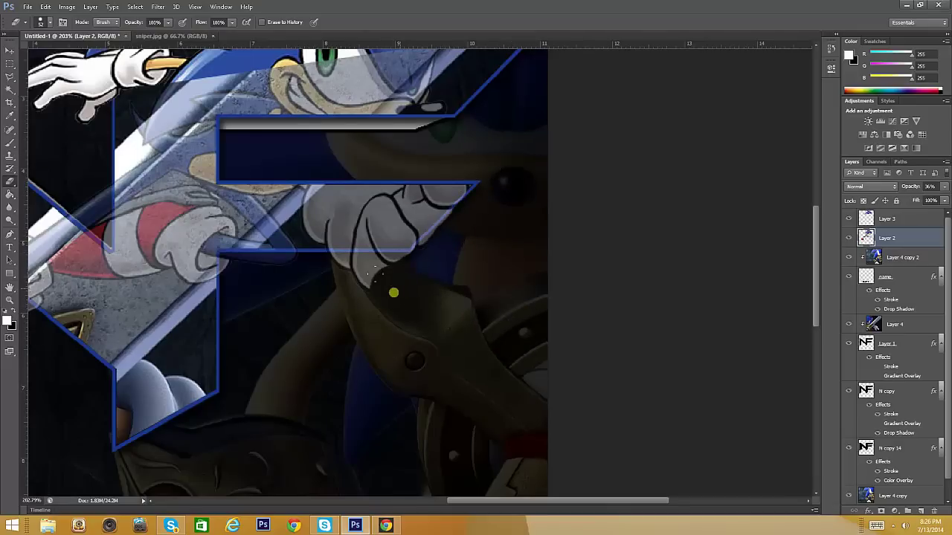
- Clear a polygonal patch of the glove extending past the crossbar
{"action": "left_click", "coordinate": [11, 67]}
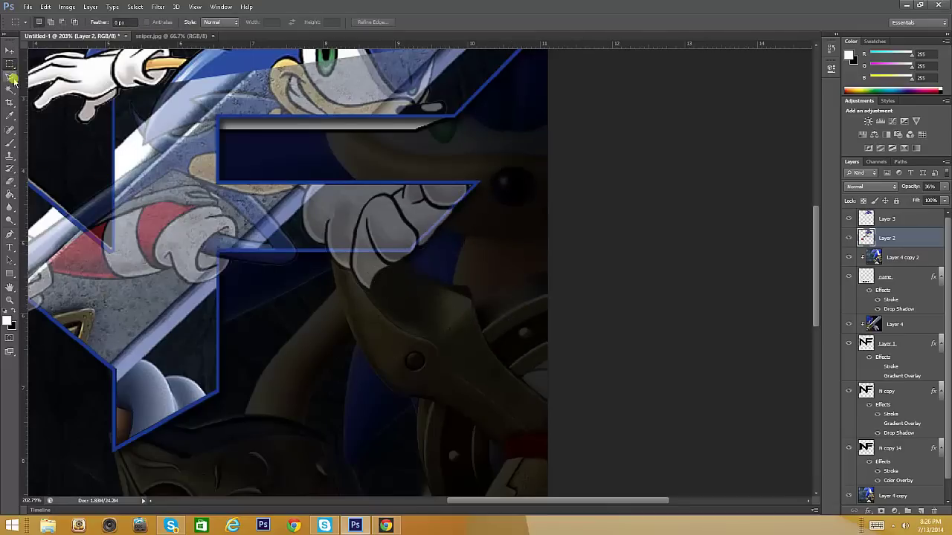
{"action": "left_click", "coordinate": [474, 188]}
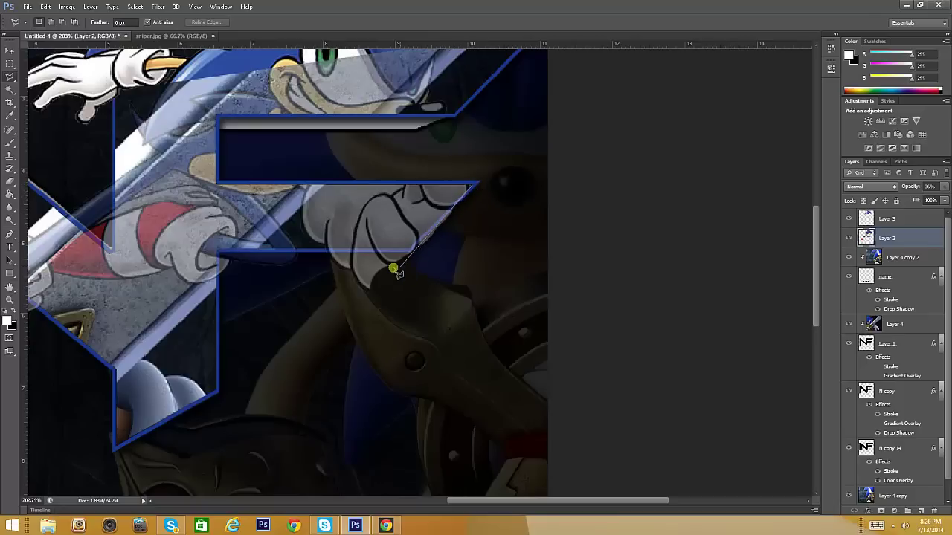
{"action": "left_click", "coordinate": [389, 271]}
{"action": "left_click", "coordinate": [420, 286]}
{"action": "left_click", "coordinate": [601, 253]}
{"action": "double_click", "coordinate": [597, 184]}
{"action": "left_click", "coordinate": [45, 7]}
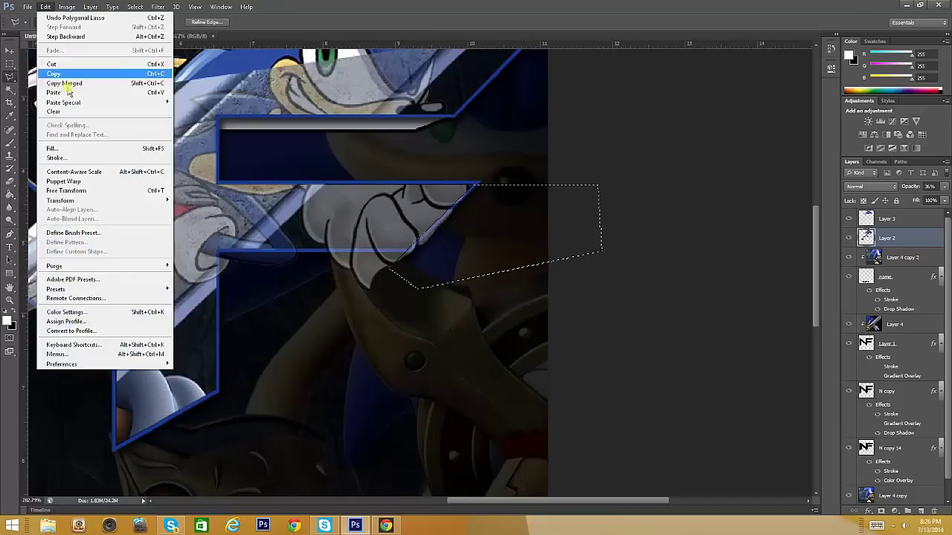
{"action": "left_click", "coordinate": [64, 113]}
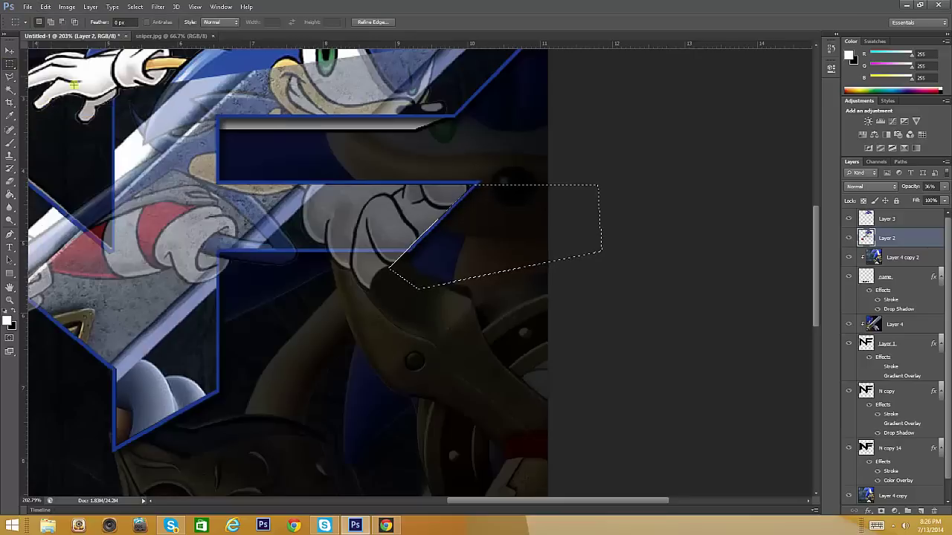
{"action": "key", "text": "ctrl+d"}
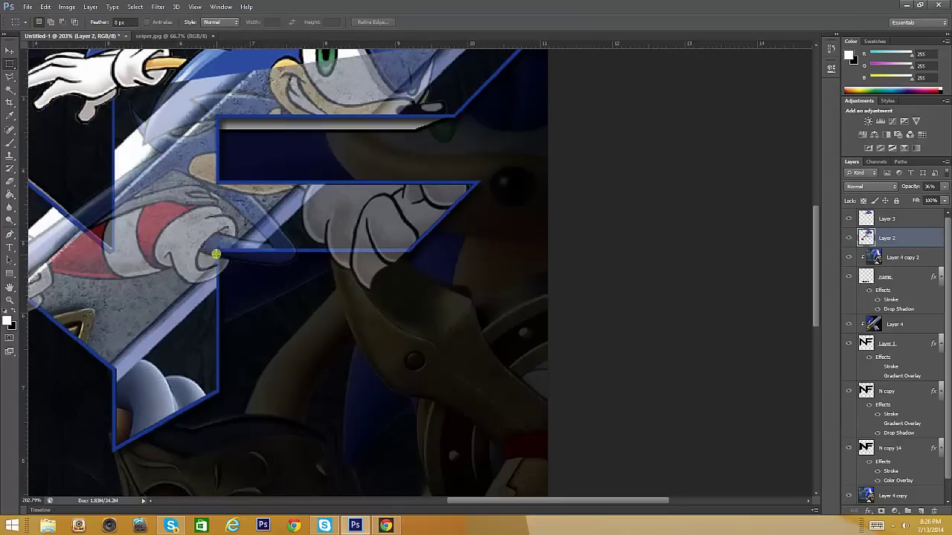
- Clear a polygonal patch of Sonic's arm below the F's crossbar
{"action": "left_click", "coordinate": [11, 77]}
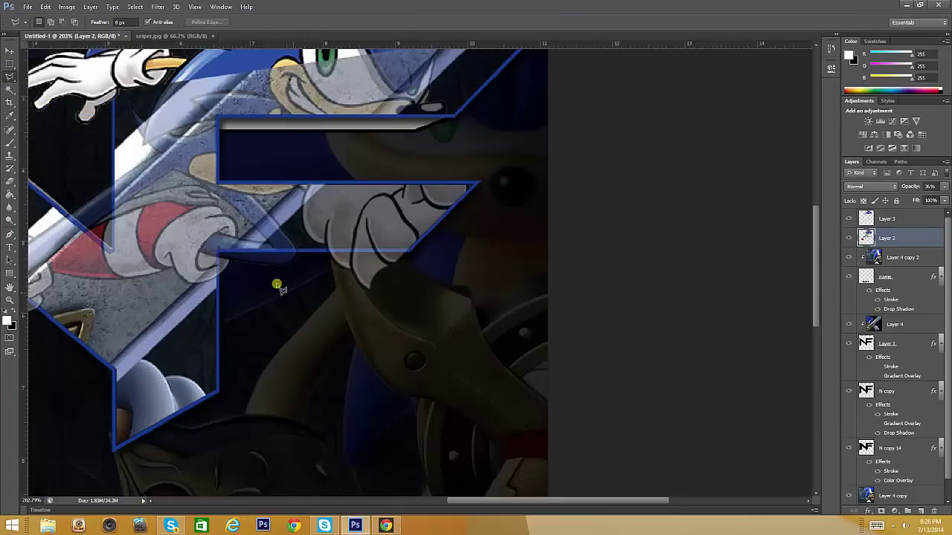
{"action": "left_click", "coordinate": [220, 252]}
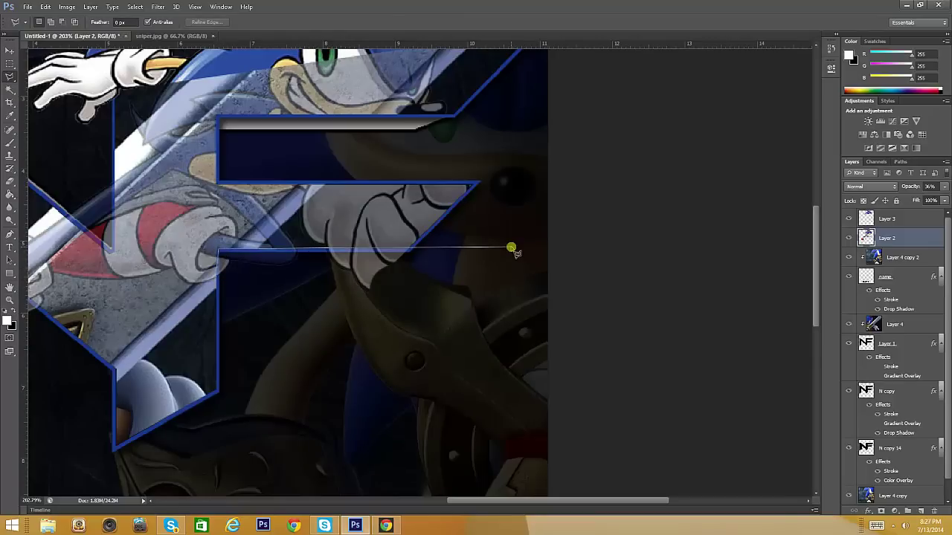
{"action": "left_click", "coordinate": [510, 252]}
{"action": "left_click", "coordinate": [464, 314]}
{"action": "left_click", "coordinate": [262, 366]}
{"action": "left_click", "coordinate": [222, 288]}
{"action": "double_click", "coordinate": [219, 253]}
{"action": "left_click", "coordinate": [45, 7]}
{"action": "left_click", "coordinate": [44, 88]}
{"action": "key", "text": "ctrl+d"}
- Return to the Rectangular Marquee and zoom out from the close-up
{"action": "key", "text": "m"}
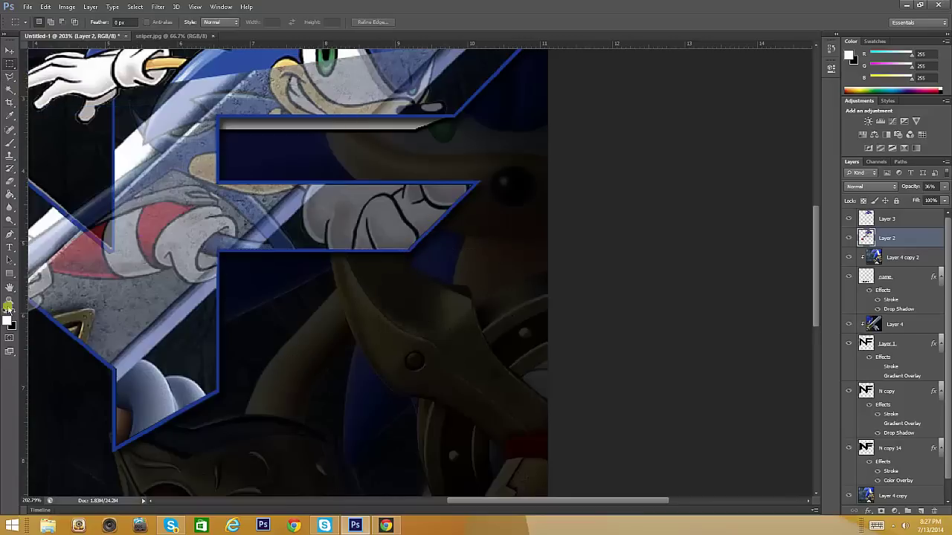
{"action": "left_click", "coordinate": [11, 309]}
{"action": "left_click", "coordinate": [320, 288], "text": "alt"}
- Zoom out to the whole design and raise Layer 2's opacity to 100%
{"action": "left_click", "coordinate": [310, 288], "text": "alt"}
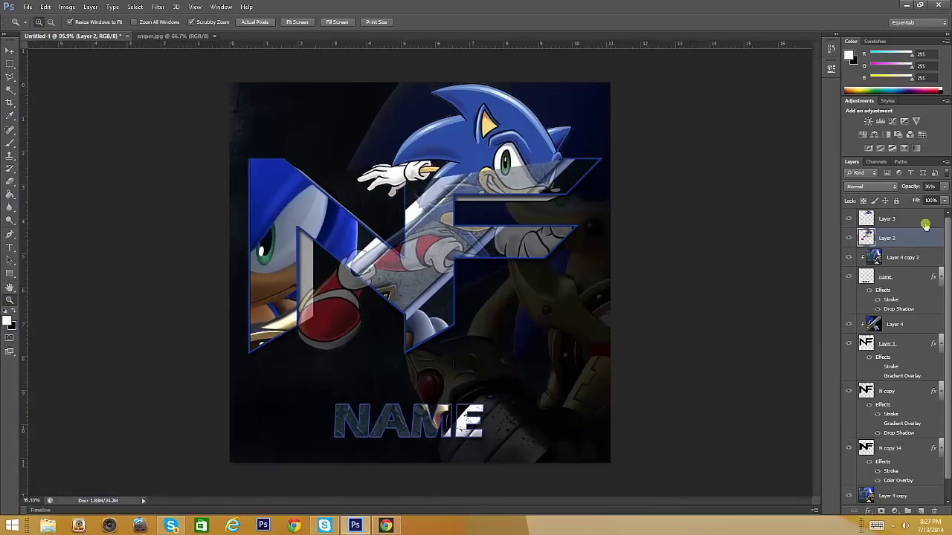
{"action": "left_click_drag", "start_coordinate": [931, 198], "coordinate": [948, 198]}
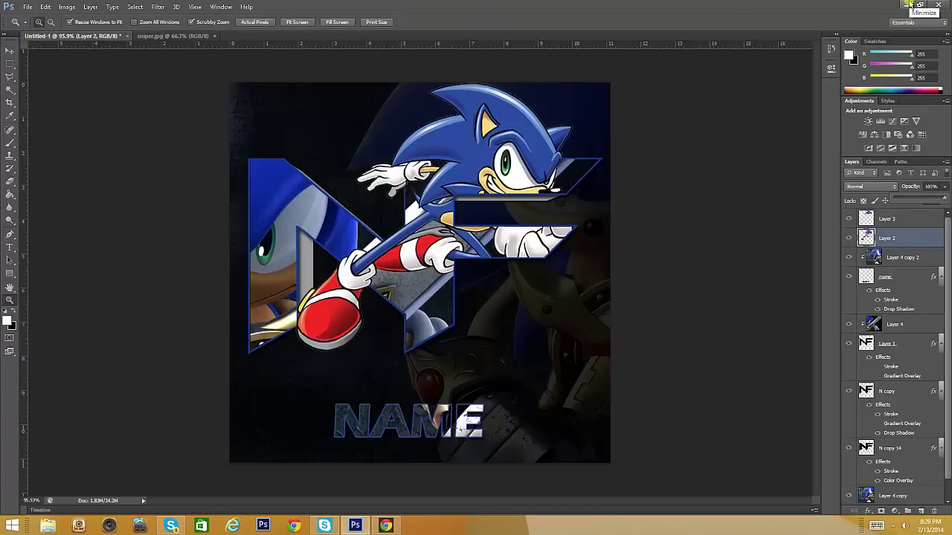
{"action": "left_click", "coordinate": [909, 4]}
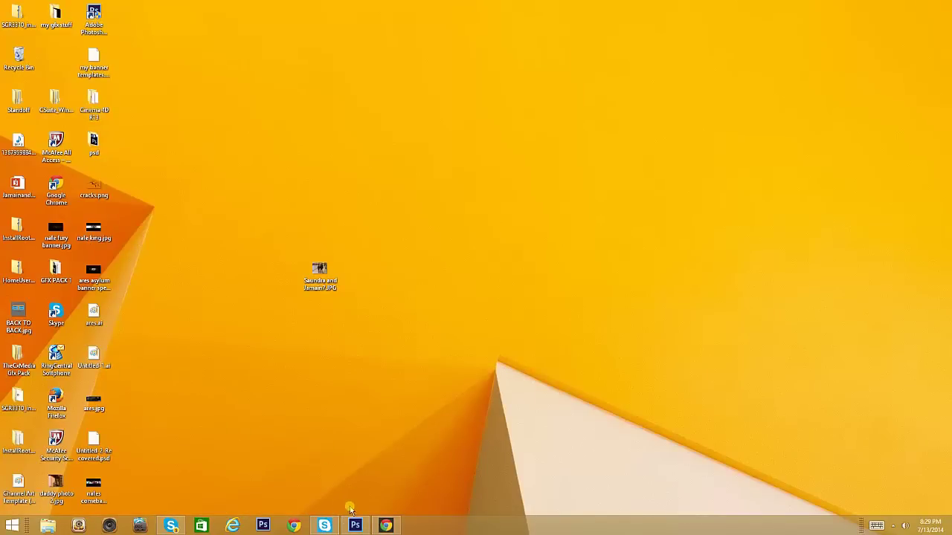
{"action": "left_click", "coordinate": [354, 525]}
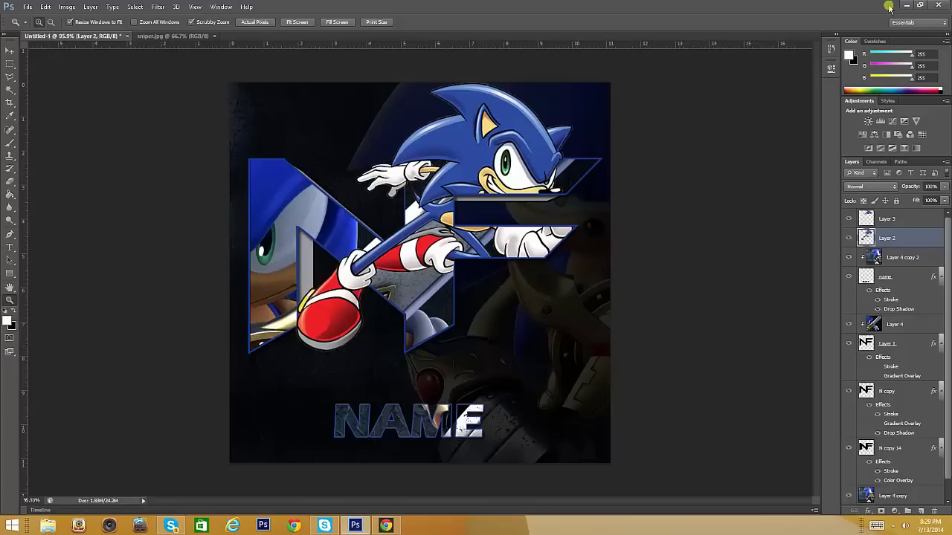